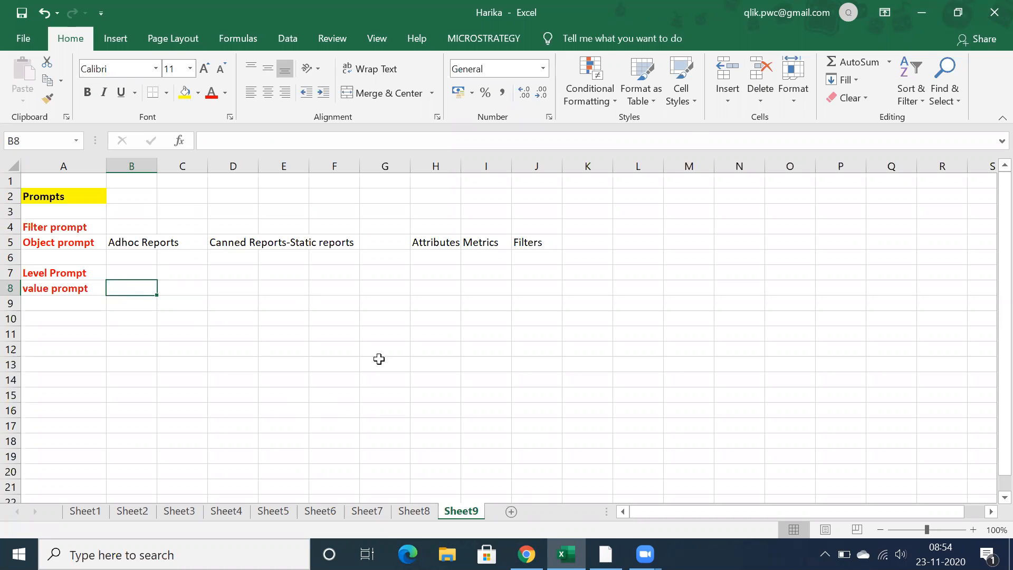
Switch to MicroStrategy Developer and create a new folder with the default name in the MicroStrategy Tutorial project's Public Objects > Prompts folder
{"action": "left_click", "coordinate": [606, 554]}
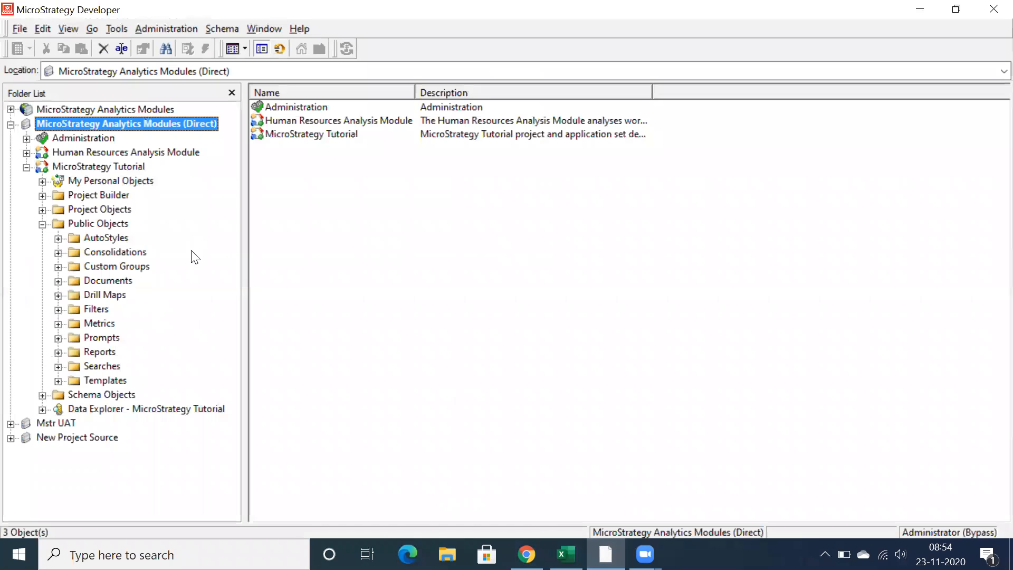
{"action": "left_click", "coordinate": [57, 338]}
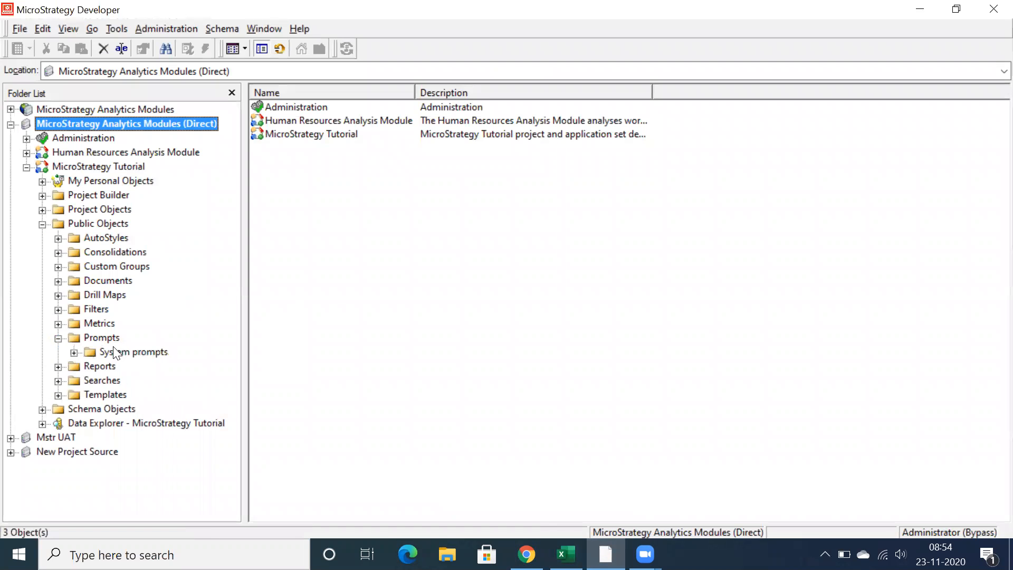
{"action": "left_click", "coordinate": [102, 338]}
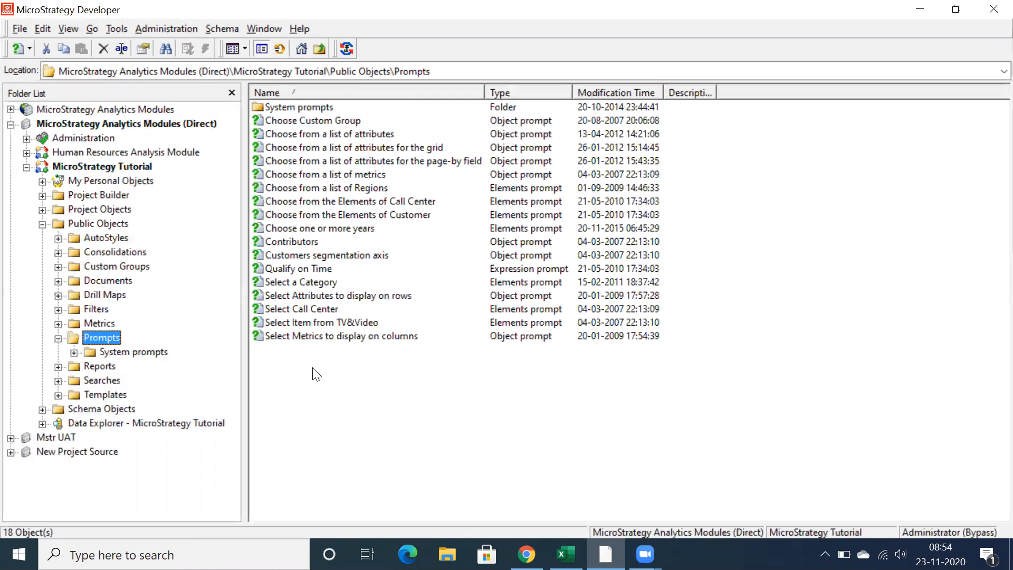
{"action": "right_click", "coordinate": [315, 373]}
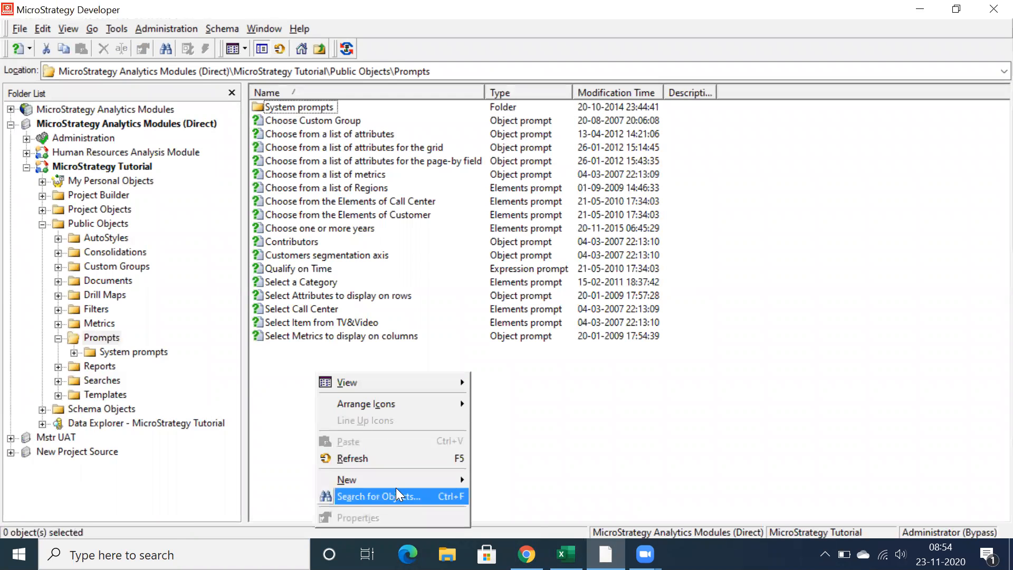
{"action": "mouse_move", "coordinate": [413, 484]}
{"action": "left_click", "coordinate": [501, 73]}
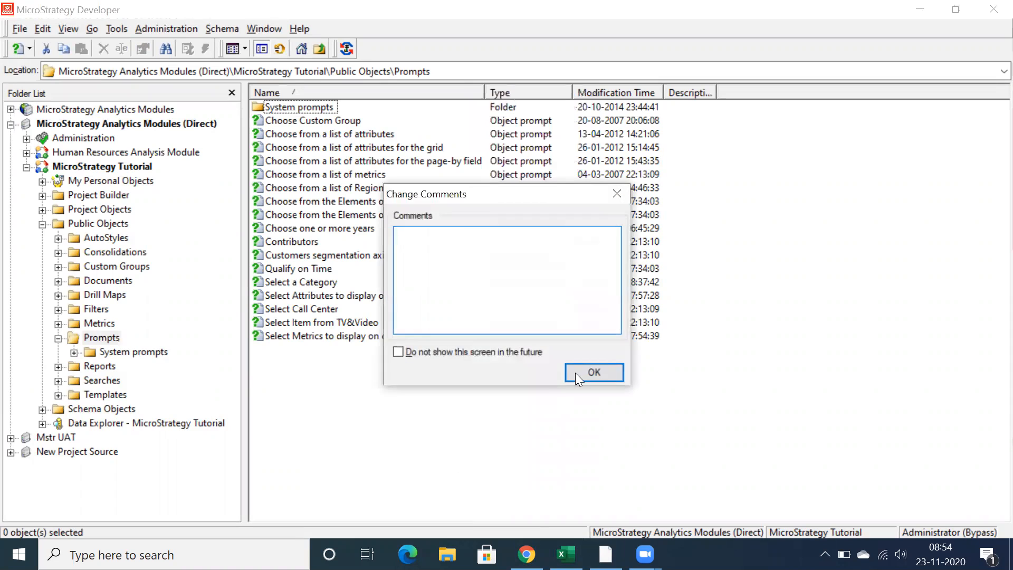
{"action": "left_click", "coordinate": [580, 373]}
{"action": "left_click", "coordinate": [397, 409]}
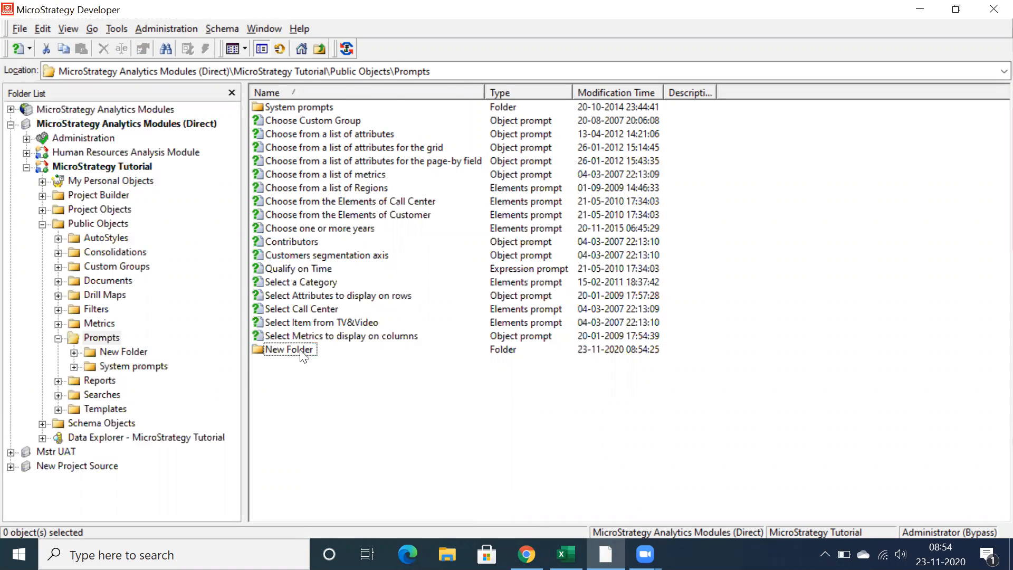
Start a new value prompt of the Date and Time type inside the new prompts folder
{"action": "double_click", "coordinate": [301, 350]}
{"action": "right_click", "coordinate": [299, 170]}
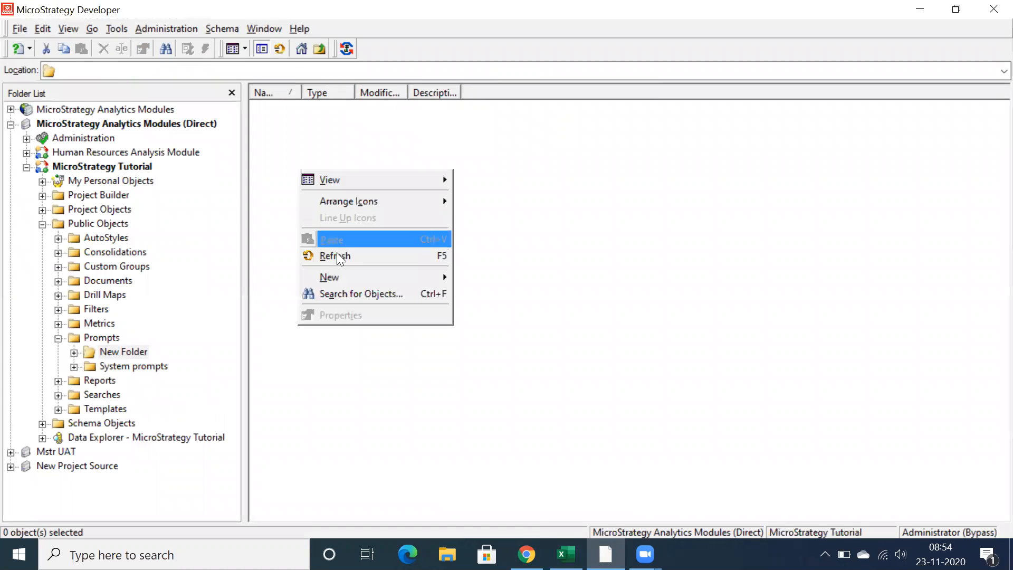
{"action": "mouse_move", "coordinate": [418, 272]}
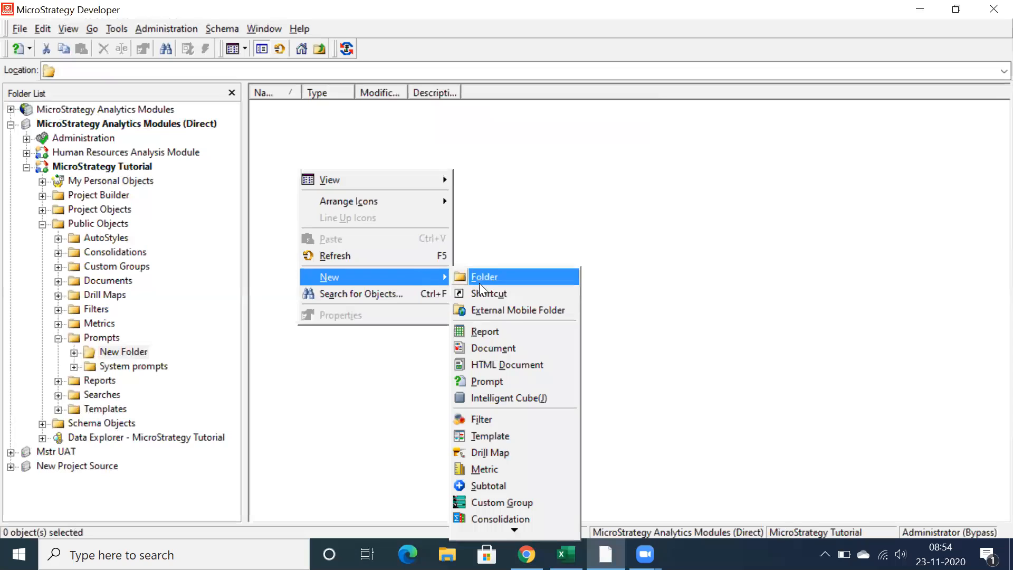
{"action": "left_click", "coordinate": [483, 382]}
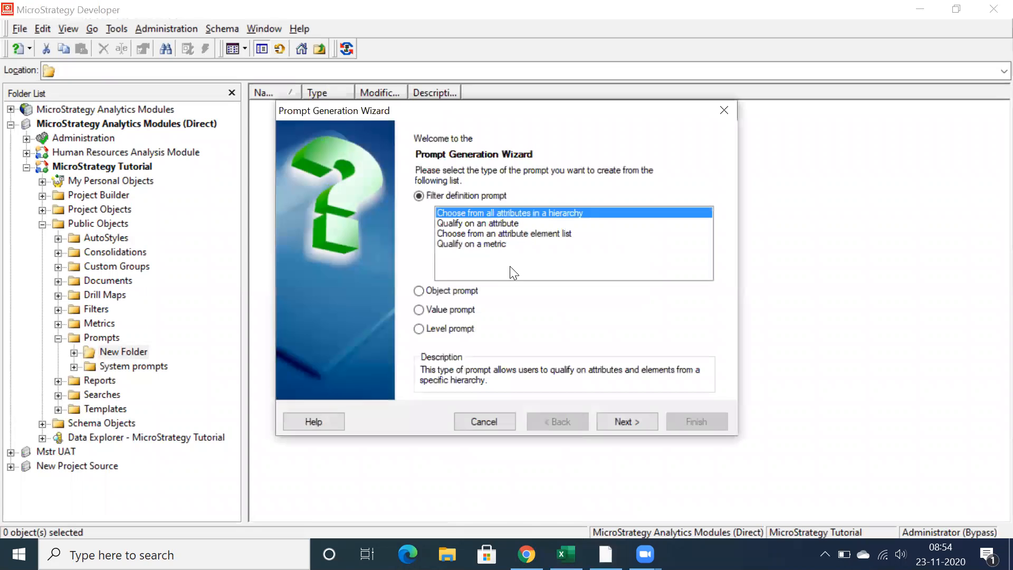
{"action": "left_click", "coordinate": [419, 310]}
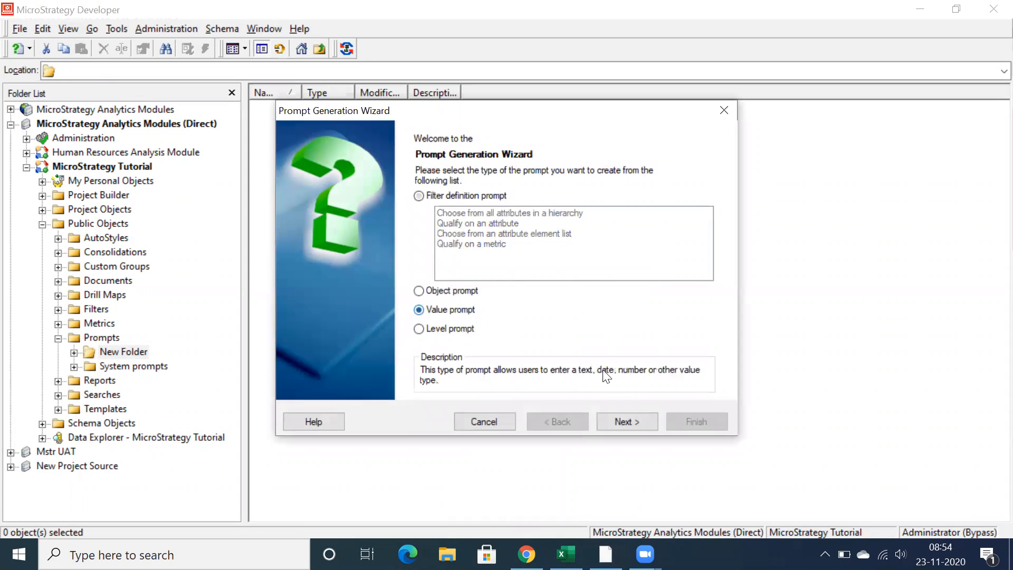
{"action": "left_click", "coordinate": [611, 426]}
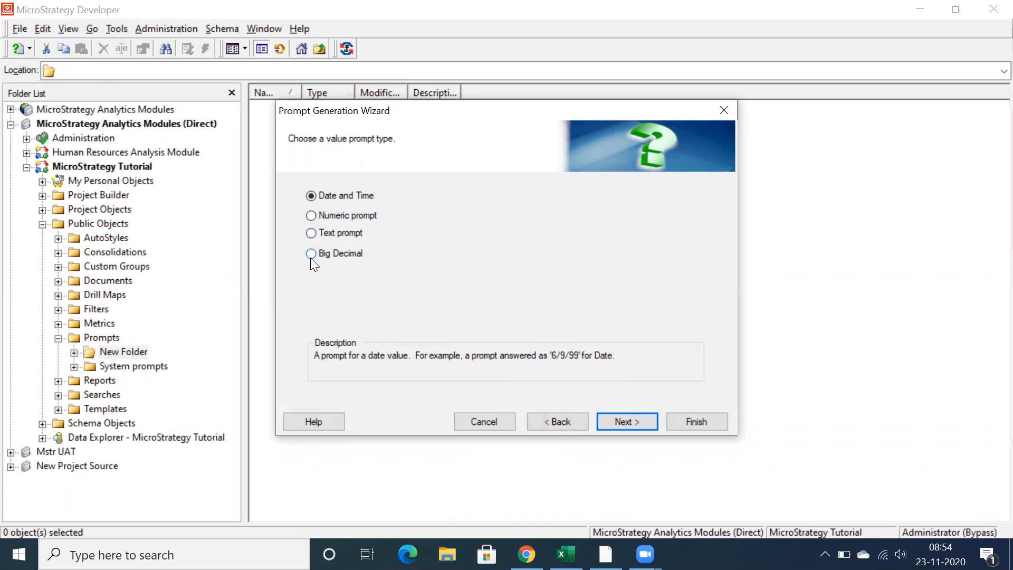
{"action": "left_click", "coordinate": [311, 216]}
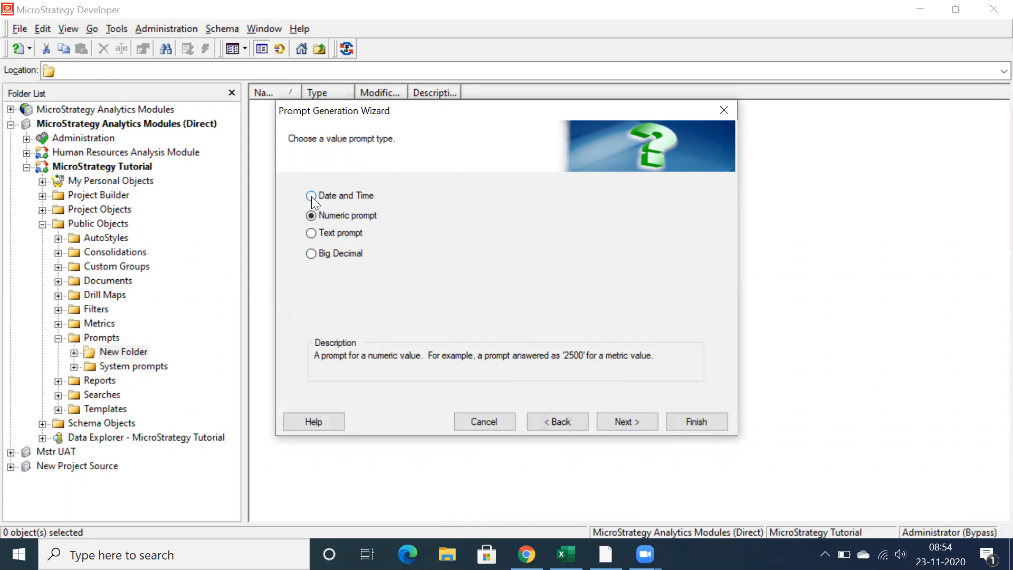
{"action": "left_click", "coordinate": [311, 196]}
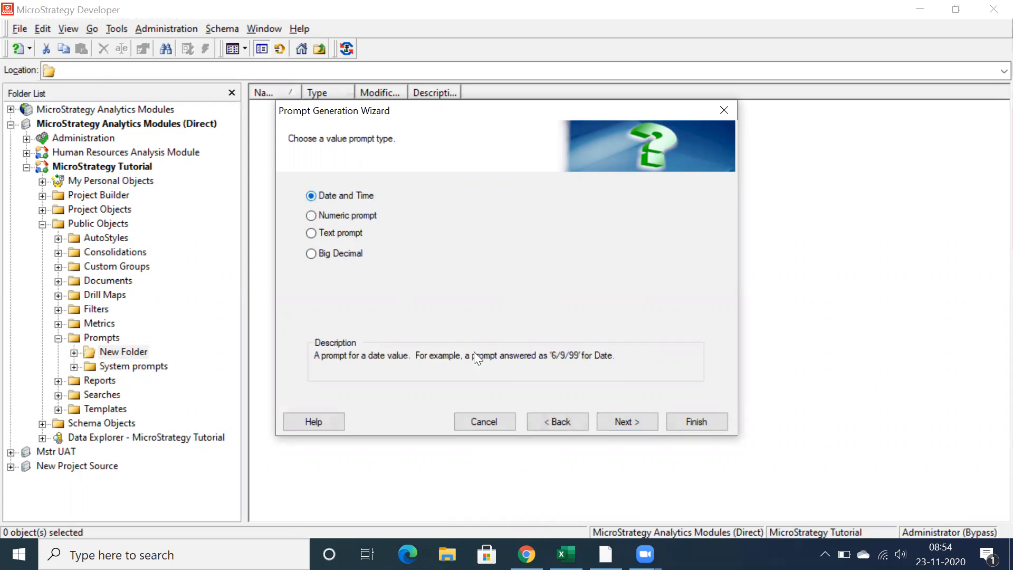
{"action": "left_click", "coordinate": [625, 423]}
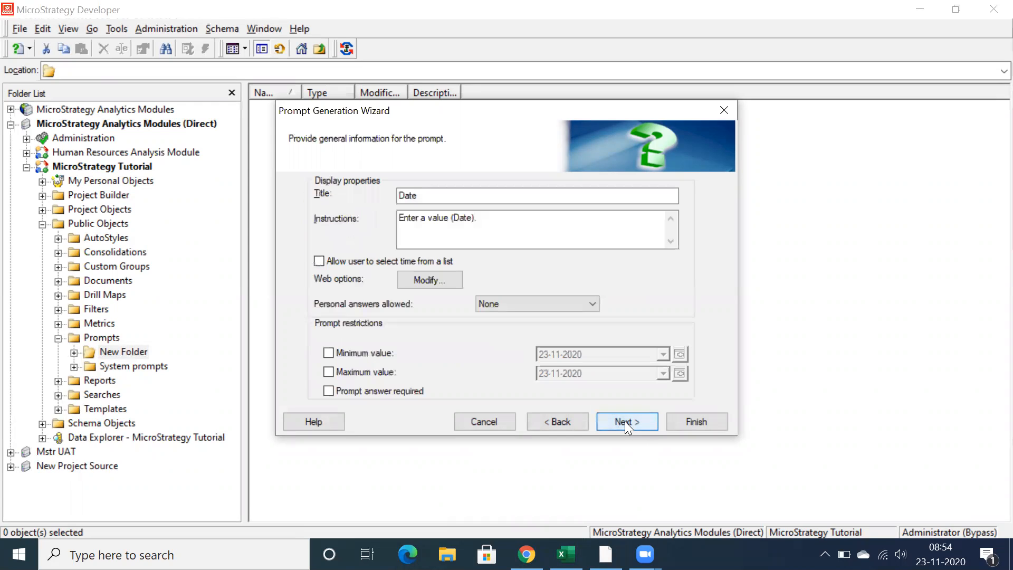
Enable the minimum and maximum value restrictions for the date prompt and check the default answer page
{"action": "left_click", "coordinate": [329, 353]}
{"action": "left_click", "coordinate": [329, 372]}
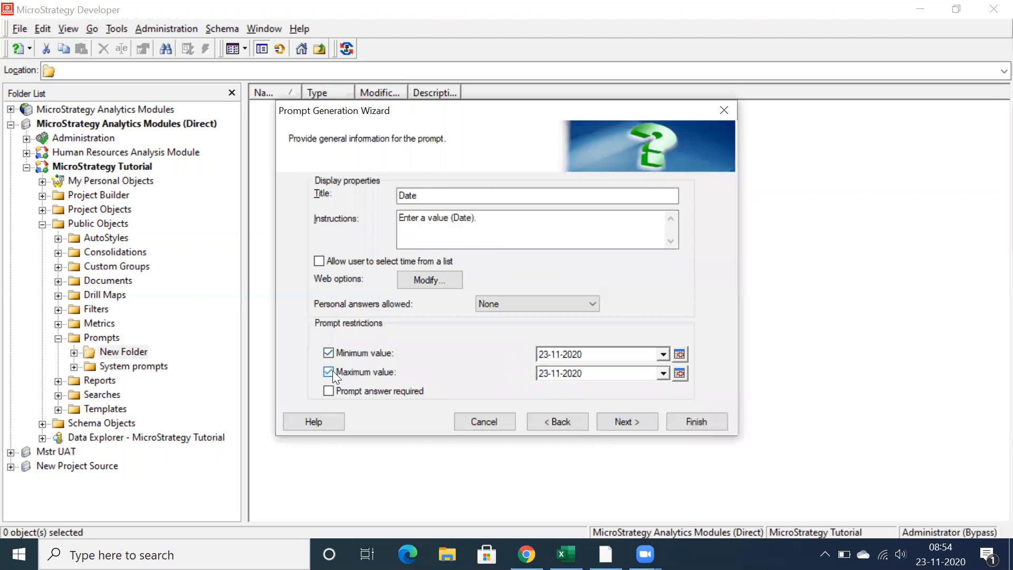
{"action": "left_click", "coordinate": [642, 416]}
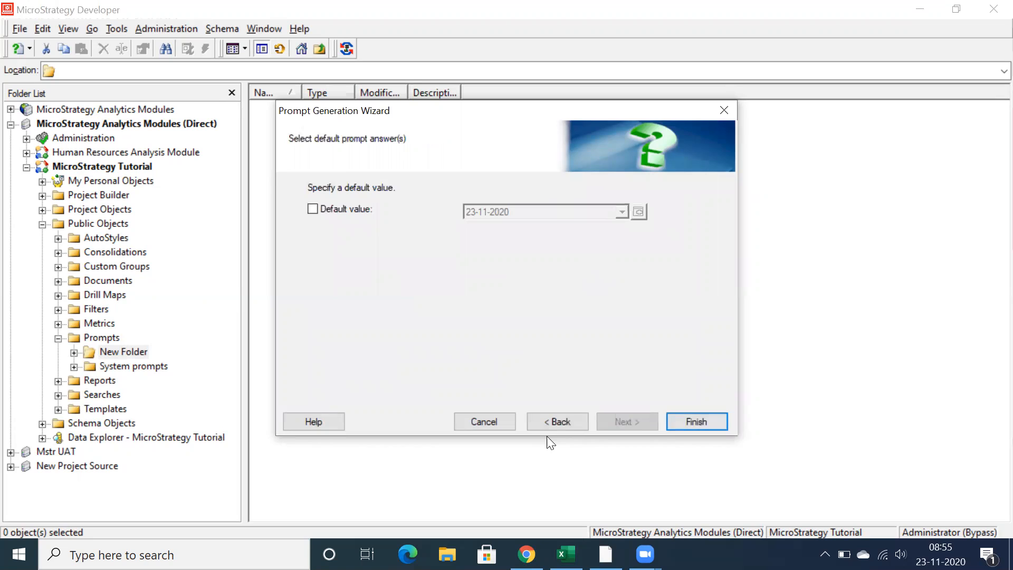
{"action": "left_click", "coordinate": [533, 427]}
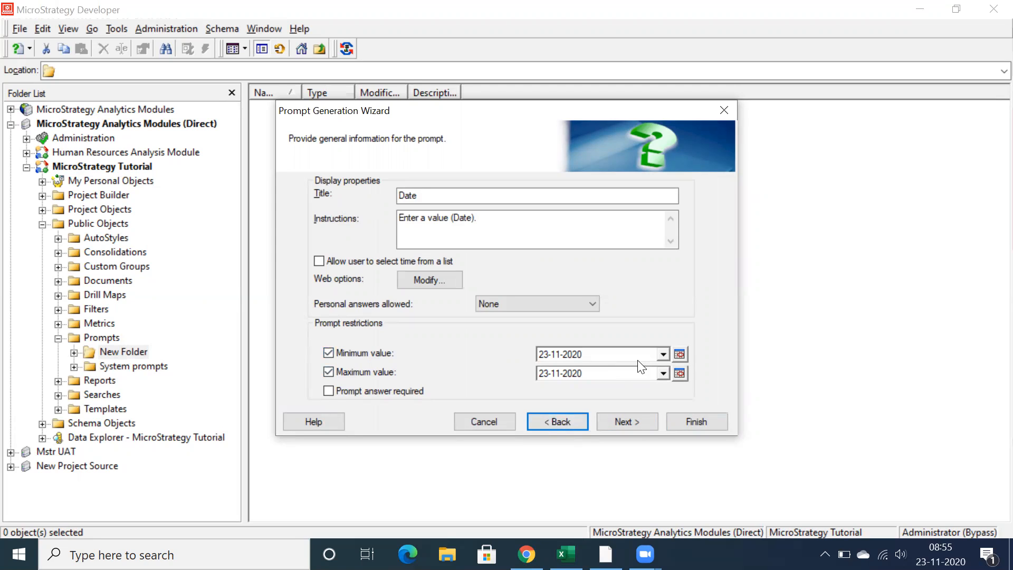
Set the date prompt's minimum value to 01-01-2015
{"action": "left_click", "coordinate": [663, 354]}
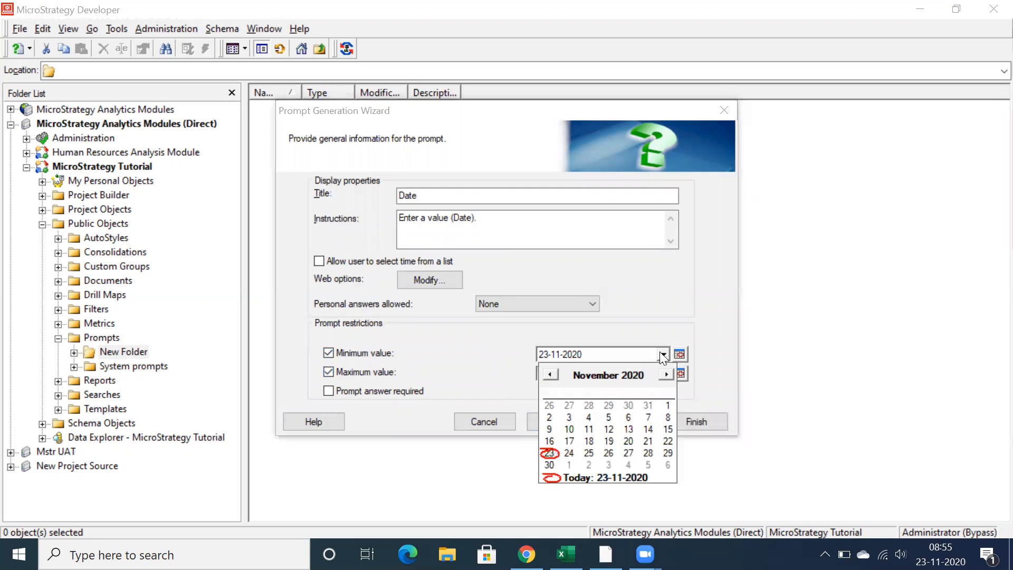
{"action": "left_click", "coordinate": [580, 375]}
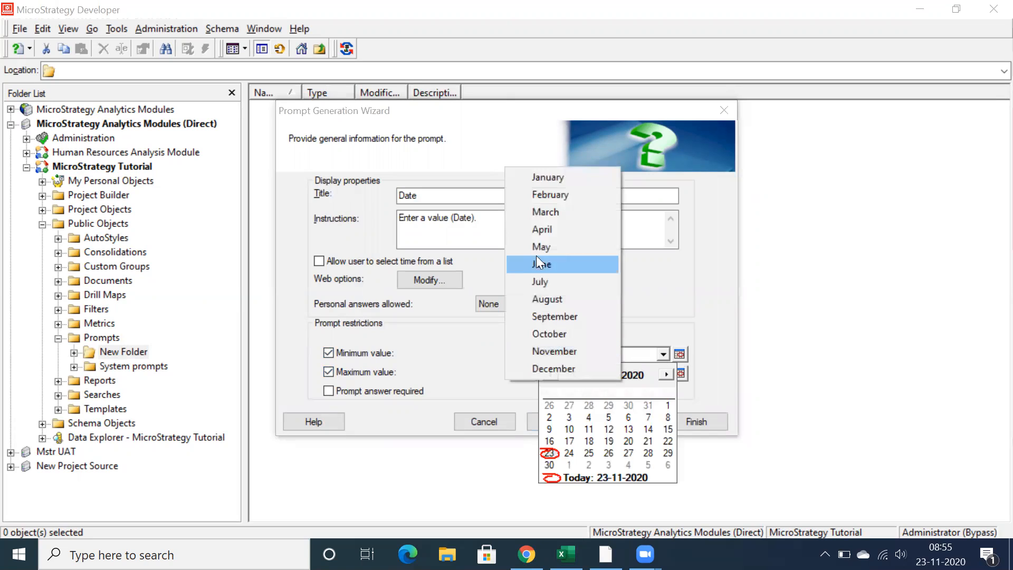
{"action": "left_click", "coordinate": [535, 177]}
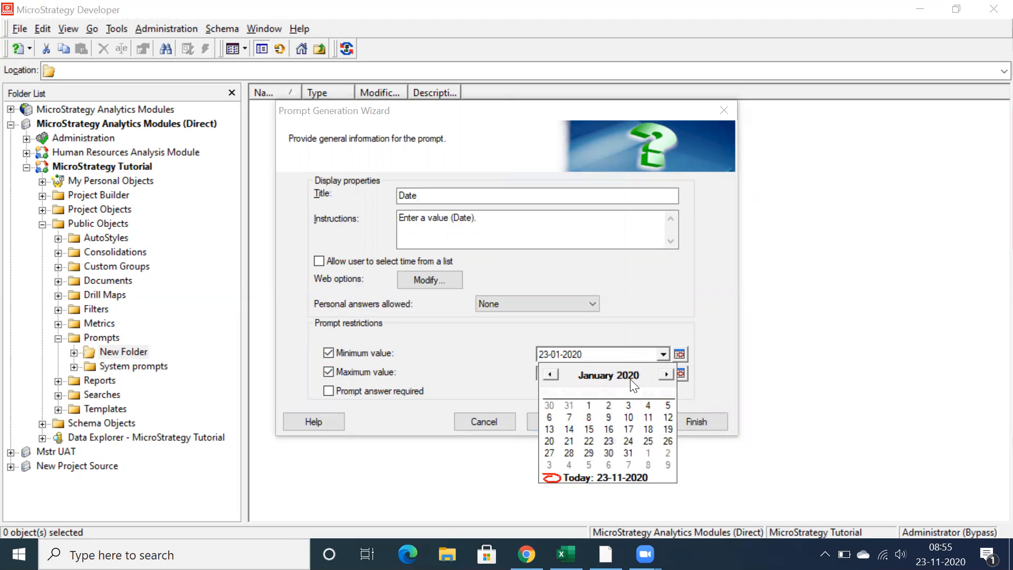
{"action": "left_click", "coordinate": [645, 369]}
{"action": "left_click", "coordinate": [645, 369]}
{"action": "left_click", "coordinate": [645, 370]}
{"action": "left_click", "coordinate": [646, 378]}
{"action": "left_click", "coordinate": [646, 378]}
{"action": "left_click", "coordinate": [646, 379]}
{"action": "left_click", "coordinate": [646, 378]}
{"action": "left_click", "coordinate": [646, 379]}
{"action": "left_click", "coordinate": [646, 378]}
{"action": "left_click", "coordinate": [647, 379]}
{"action": "left_click", "coordinate": [647, 379]}
{"action": "left_click", "coordinate": [647, 379]}
{"action": "left_click", "coordinate": [648, 370]}
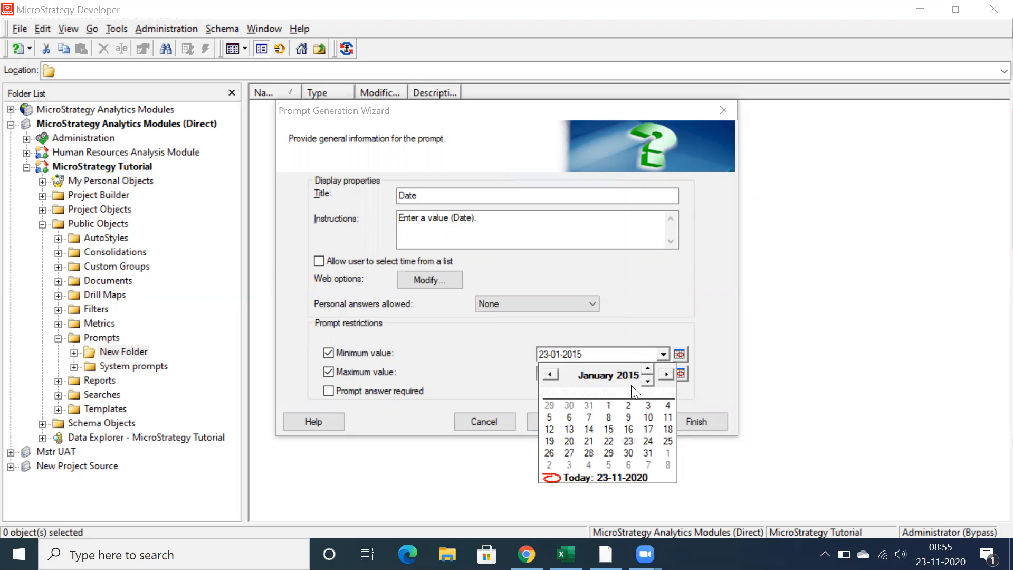
{"action": "left_click", "coordinate": [609, 406]}
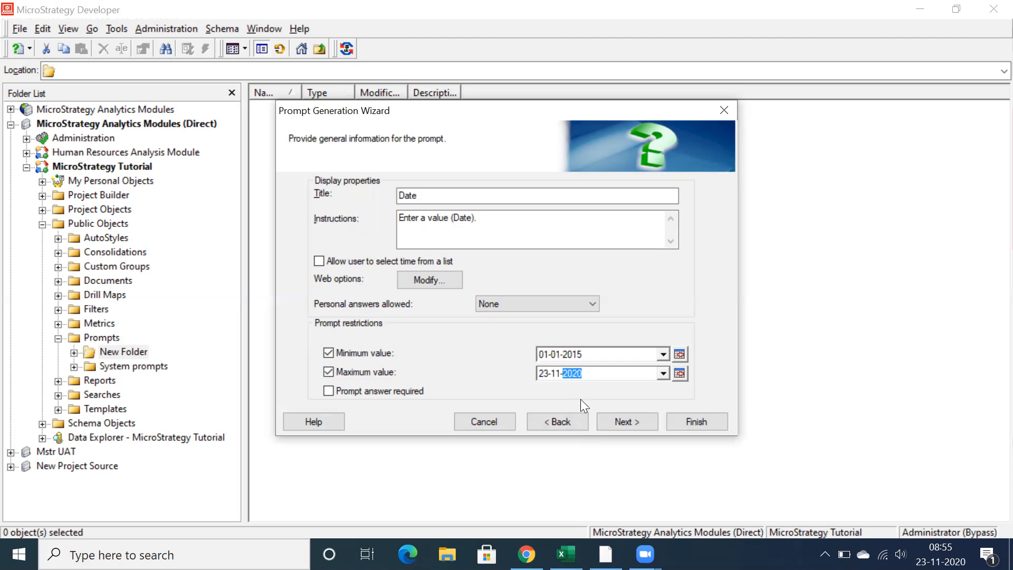
Finish the date prompt without a default answer, save it in the new folder, and widen the Name column
{"action": "left_click", "coordinate": [613, 419]}
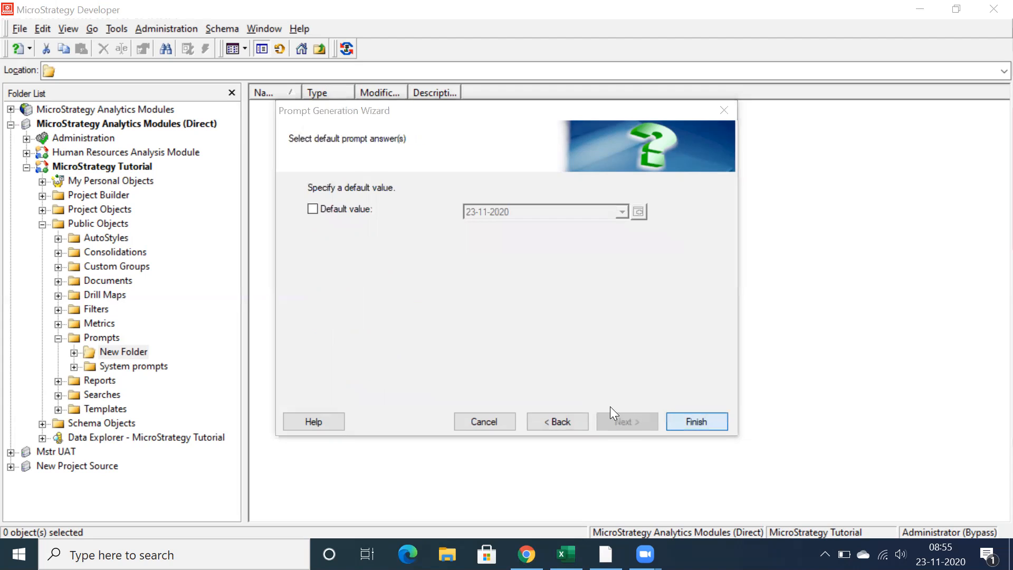
{"action": "left_click", "coordinate": [623, 342]}
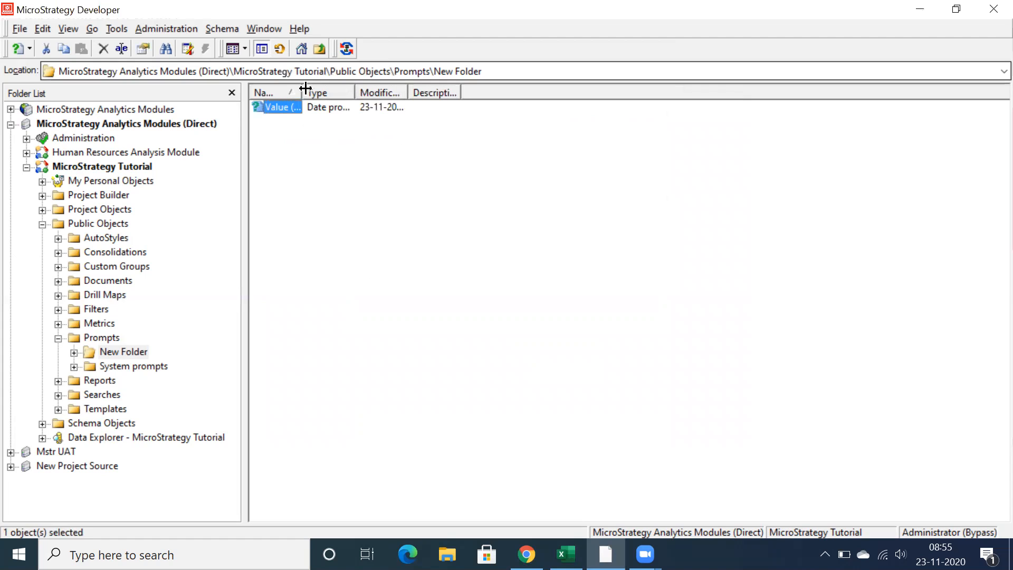
{"action": "double_click", "coordinate": [304, 92]}
{"action": "left_click", "coordinate": [340, 203]}
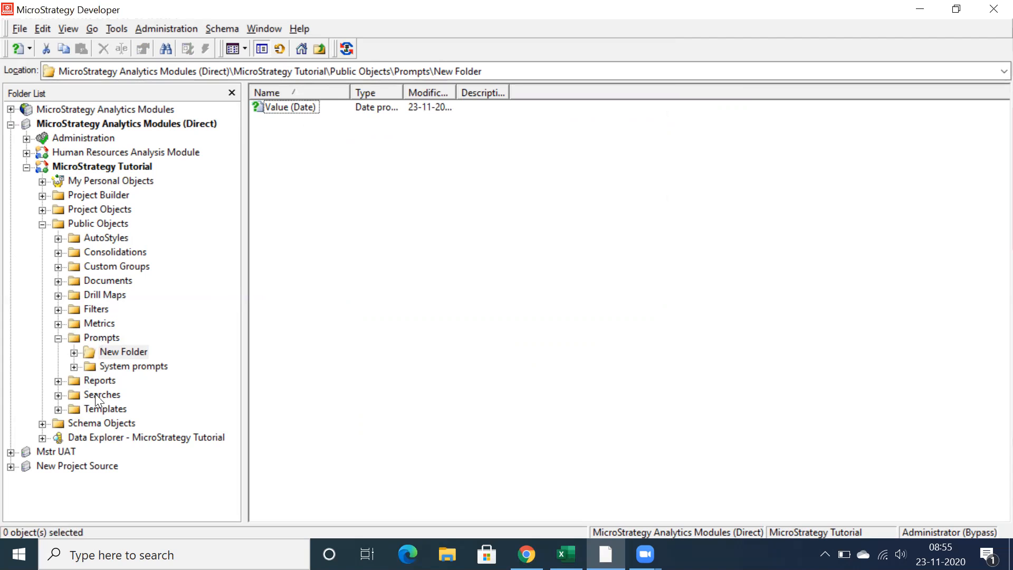
Create a new blank report in the Public Objects > Reports folder
{"action": "left_click", "coordinate": [93, 381]}
{"action": "right_click", "coordinate": [322, 223]}
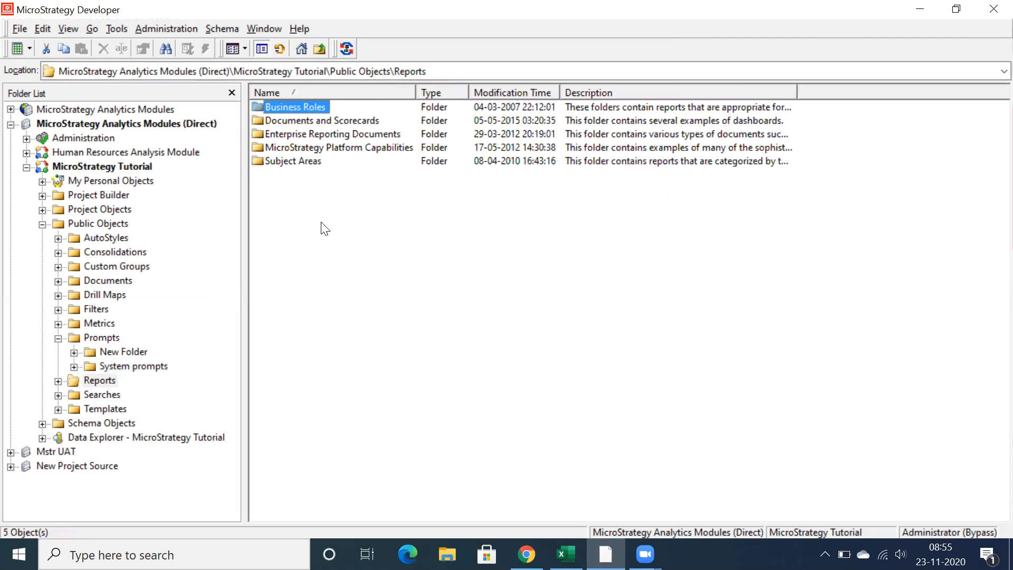
{"action": "mouse_move", "coordinate": [396, 324]}
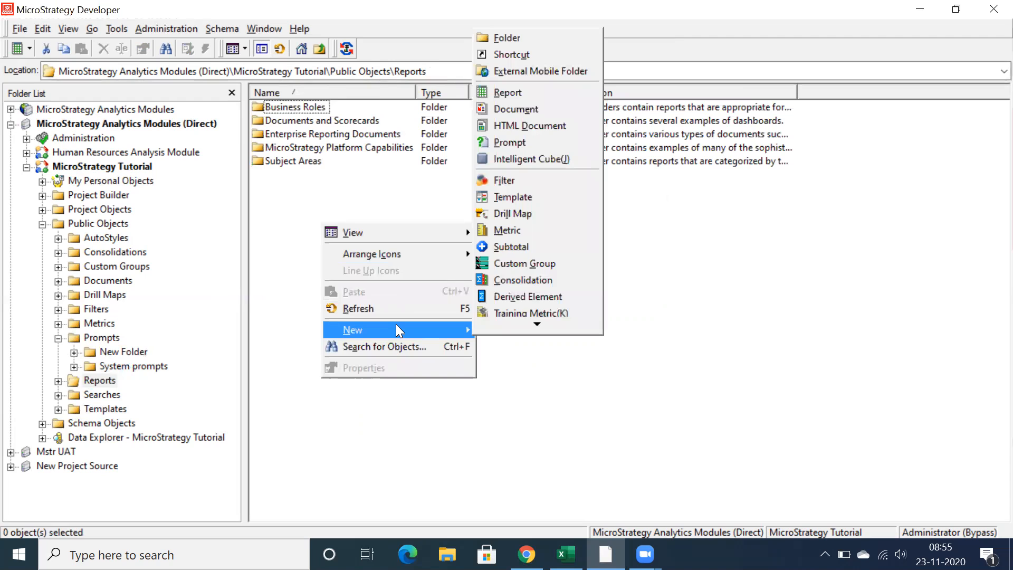
{"action": "key", "text": "r"}
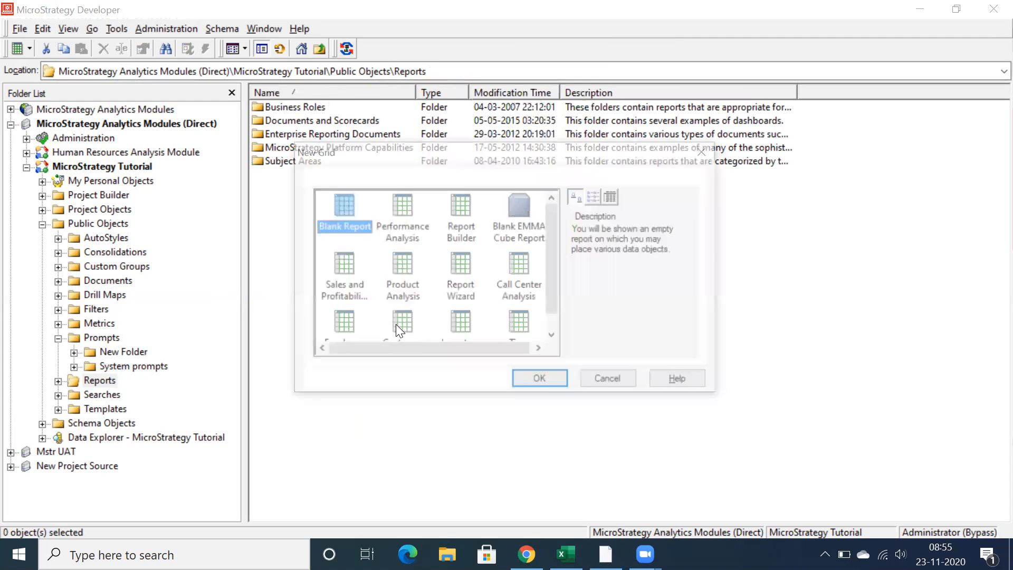
{"action": "left_click", "coordinate": [536, 376]}
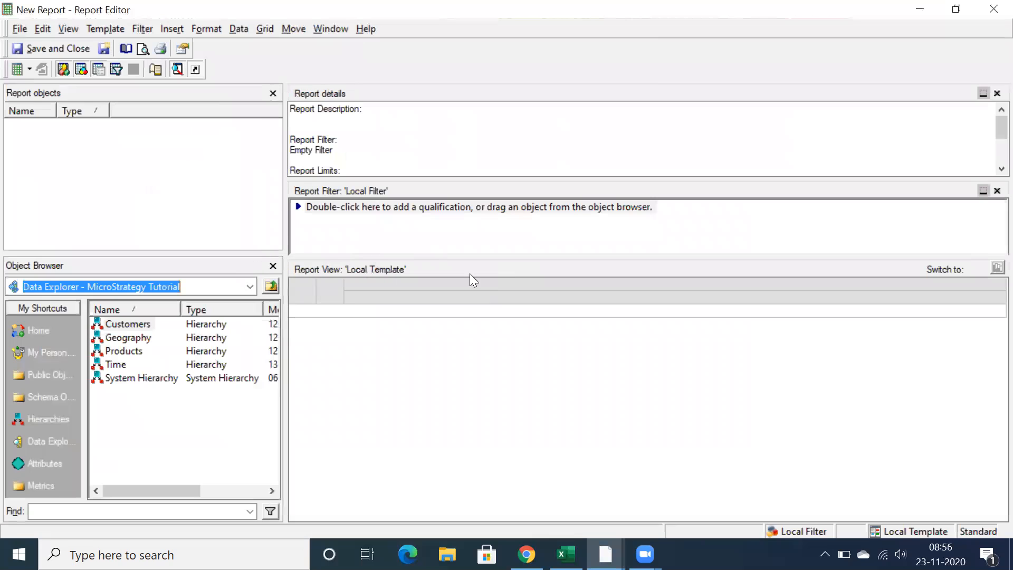
Add the Year attribute from the Time attributes folder to the report template
{"action": "left_click", "coordinate": [40, 466]}
{"action": "double_click", "coordinate": [120, 379]}
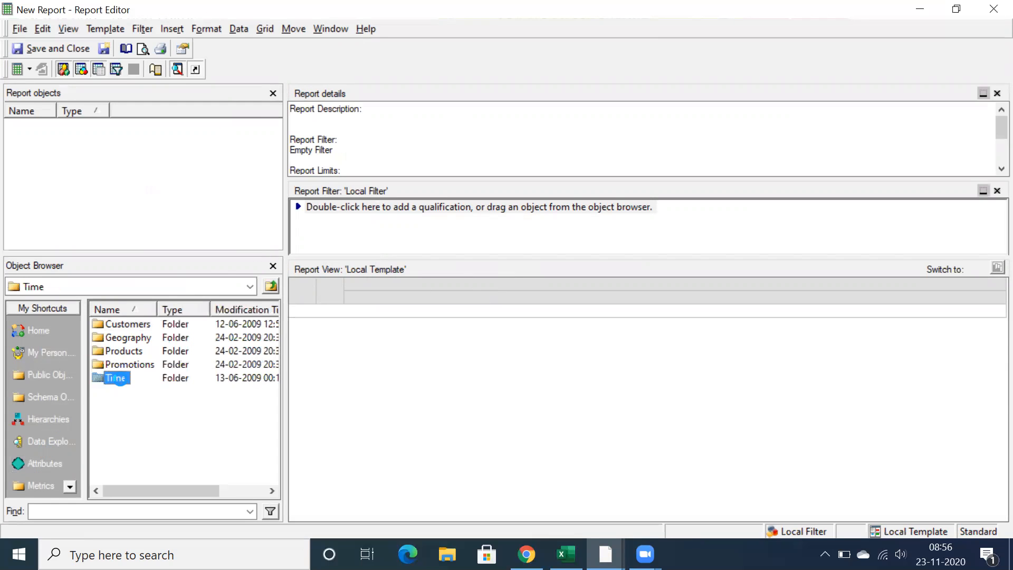
{"action": "double_click", "coordinate": [120, 379]}
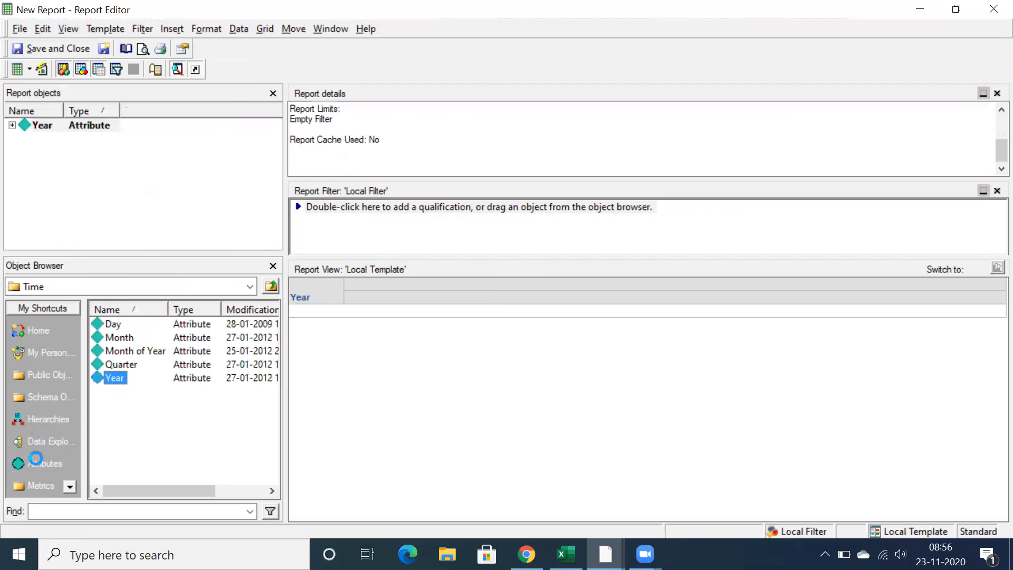
Add the Revenue metric from the Sales Metrics folder to the report template
{"action": "left_click", "coordinate": [30, 487]}
{"action": "left_click", "coordinate": [115, 397]}
{"action": "double_click", "coordinate": [115, 397]}
{"action": "scroll", "coordinate": [119, 419], "scroll_direction": "down", "scroll_amount": 3}
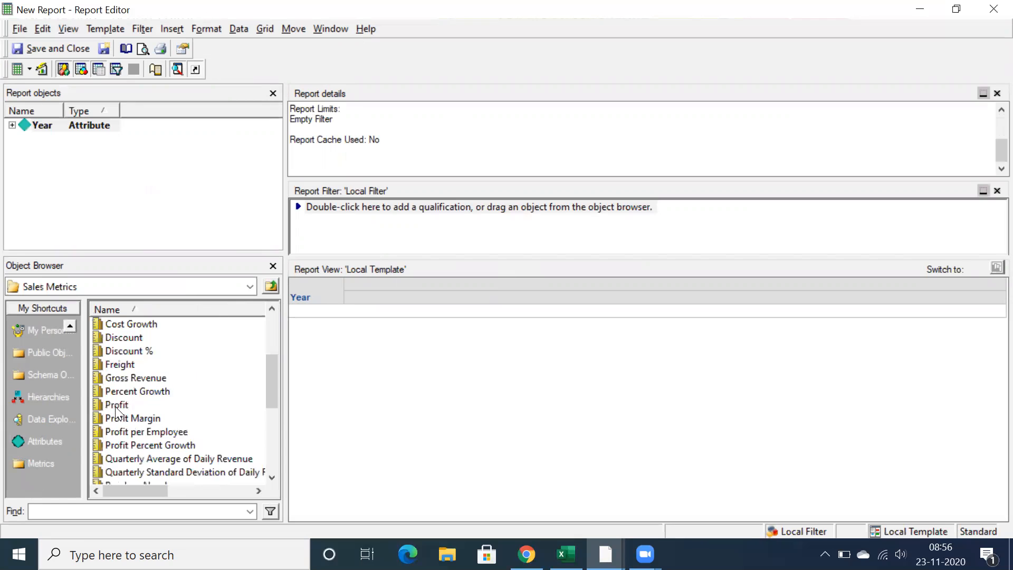
{"action": "scroll", "coordinate": [117, 410], "scroll_direction": "down", "scroll_amount": 1}
{"action": "double_click", "coordinate": [110, 461]}
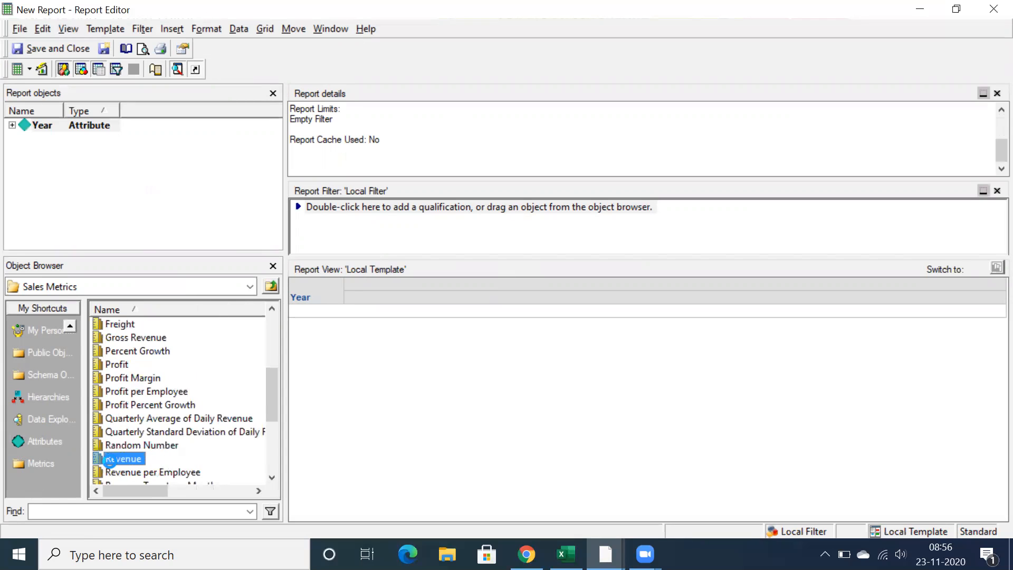
Try to add the Value (Date) prompt from Public Objects > Prompts > New Folder to the report filter
{"action": "left_click", "coordinate": [39, 359]}
{"action": "double_click", "coordinate": [121, 419]}
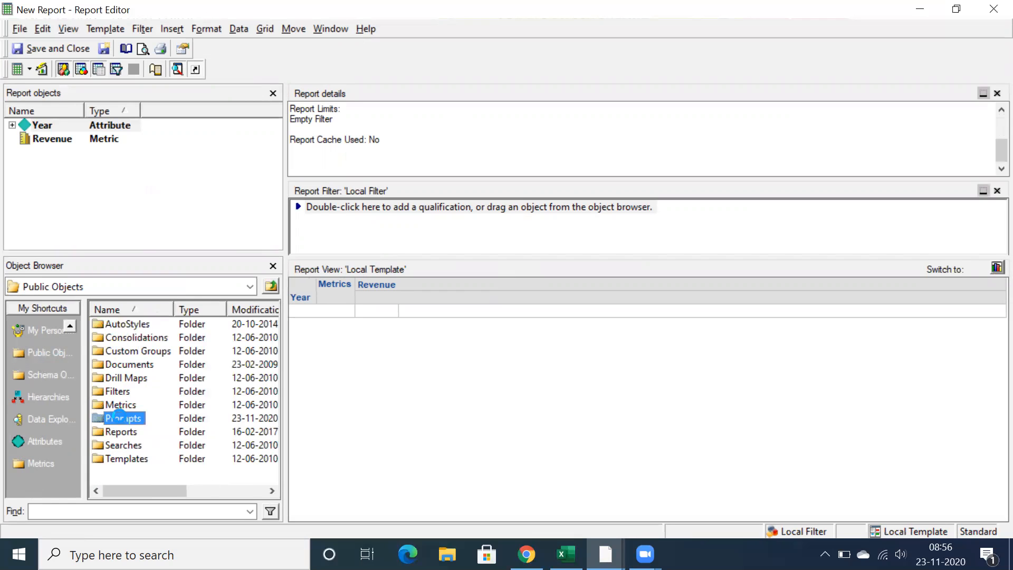
{"action": "double_click", "coordinate": [119, 328]}
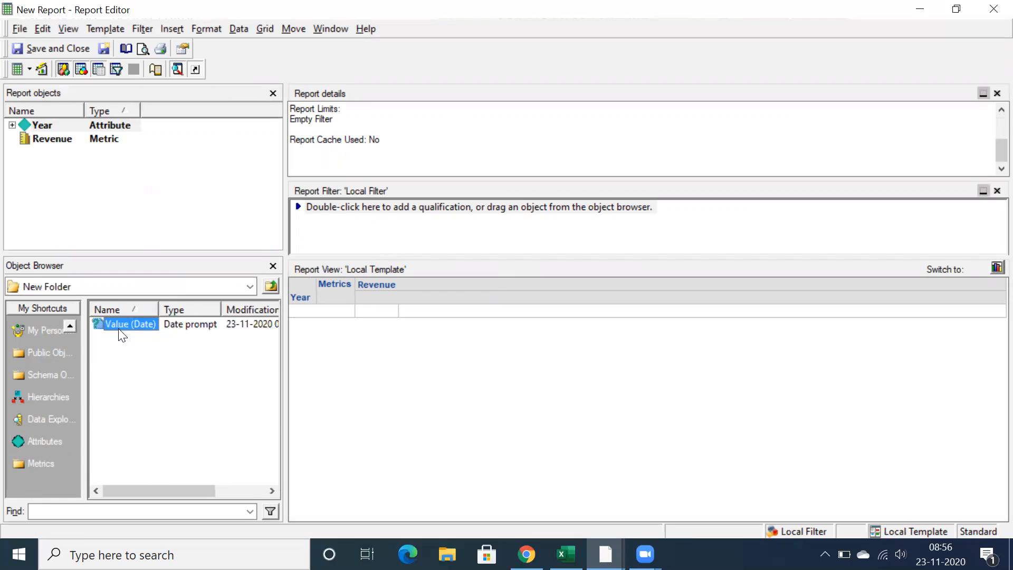
{"action": "left_click_drag", "start_coordinate": [116, 321], "coordinate": [377, 232]}
{"action": "left_click_drag", "start_coordinate": [176, 303], "coordinate": [376, 229]}
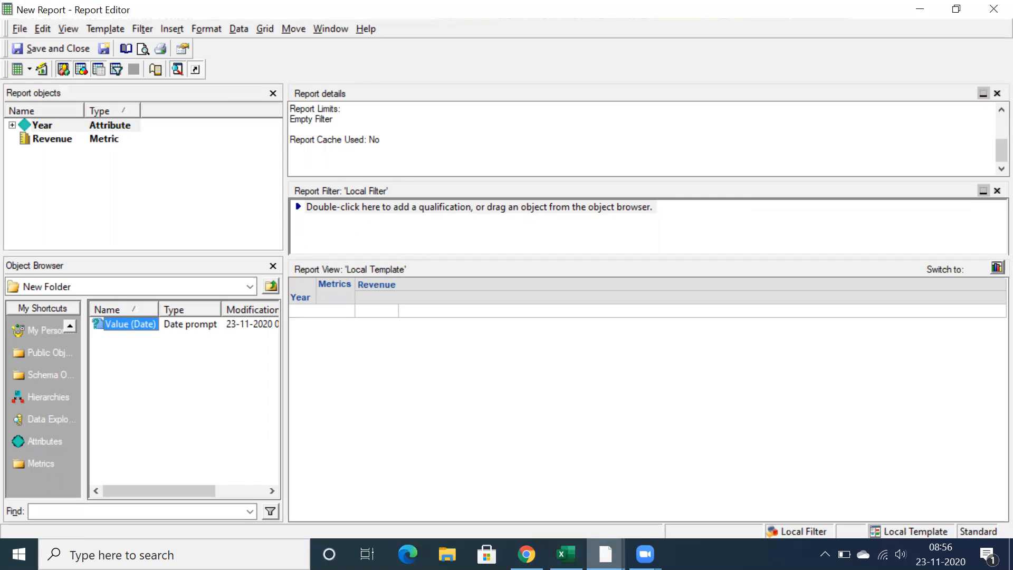
Switch to the MicroStrategy Developer window and select the Value (Date) prompt in Public Objects > Prompts > New Folder
{"action": "mouse_move", "coordinate": [605, 554]}
{"action": "left_click", "coordinate": [521, 482]}
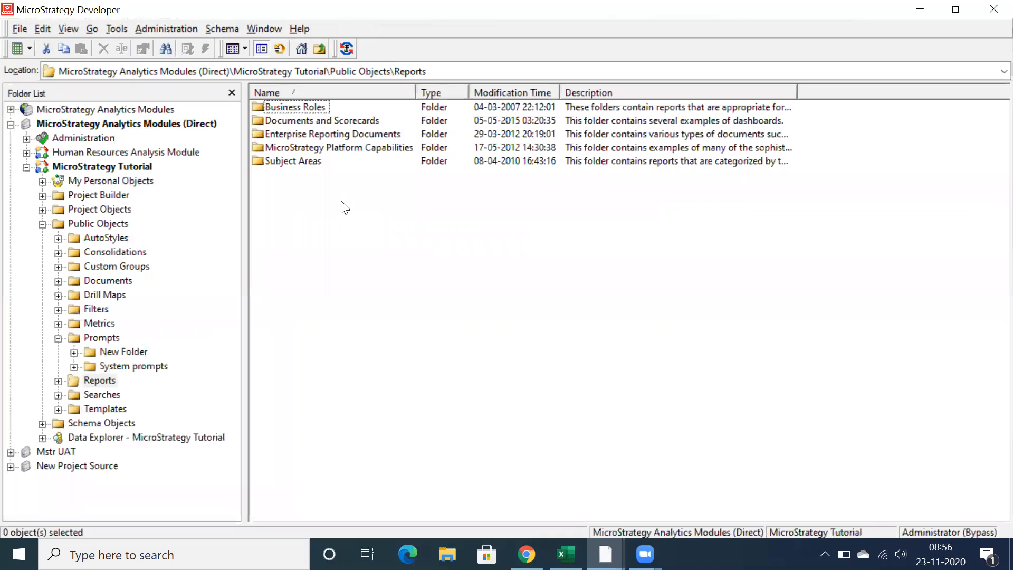
{"action": "left_click", "coordinate": [122, 351]}
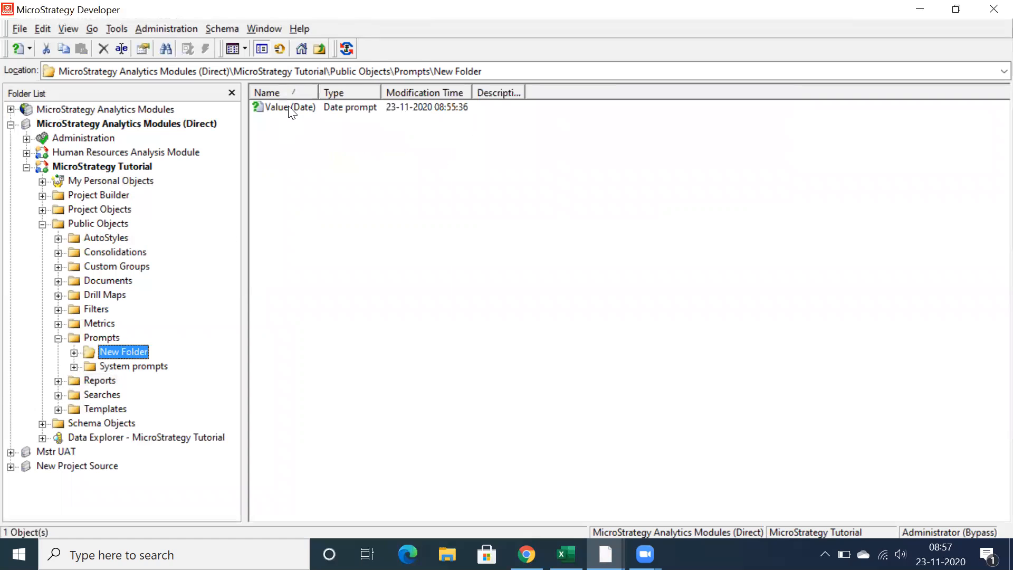
{"action": "left_click", "coordinate": [289, 108]}
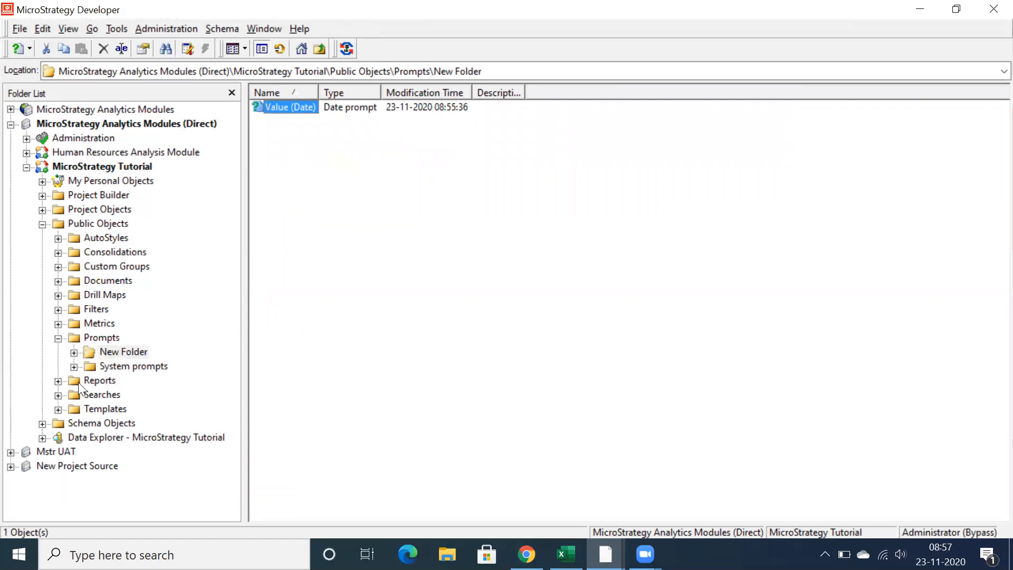
Create a new empty filter in the Public Objects > Filters folder
{"action": "left_click", "coordinate": [88, 311]}
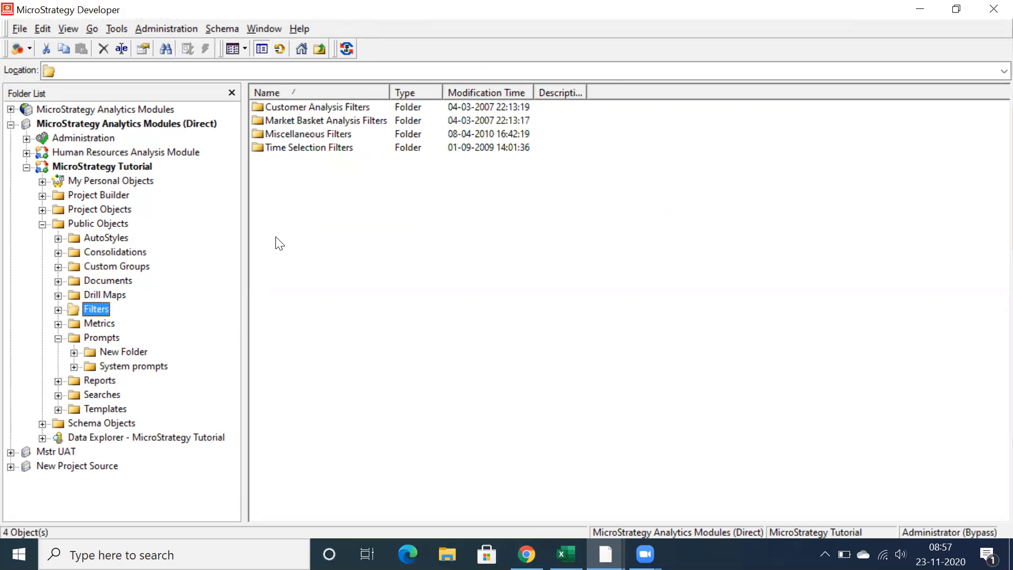
{"action": "right_click", "coordinate": [287, 251]}
{"action": "mouse_move", "coordinate": [341, 358]}
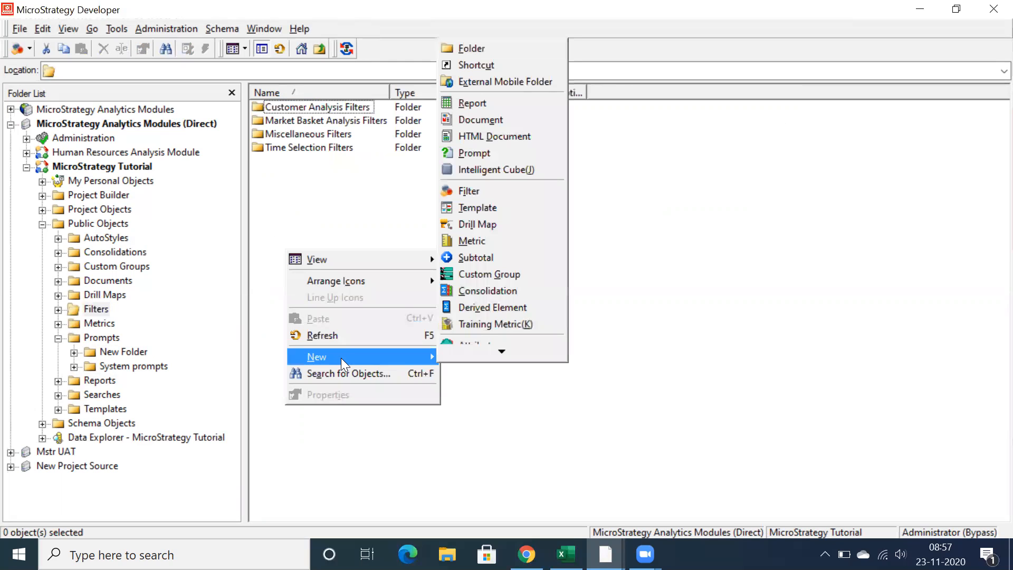
{"action": "key", "text": "f"}
{"action": "left_click", "coordinate": [538, 385]}
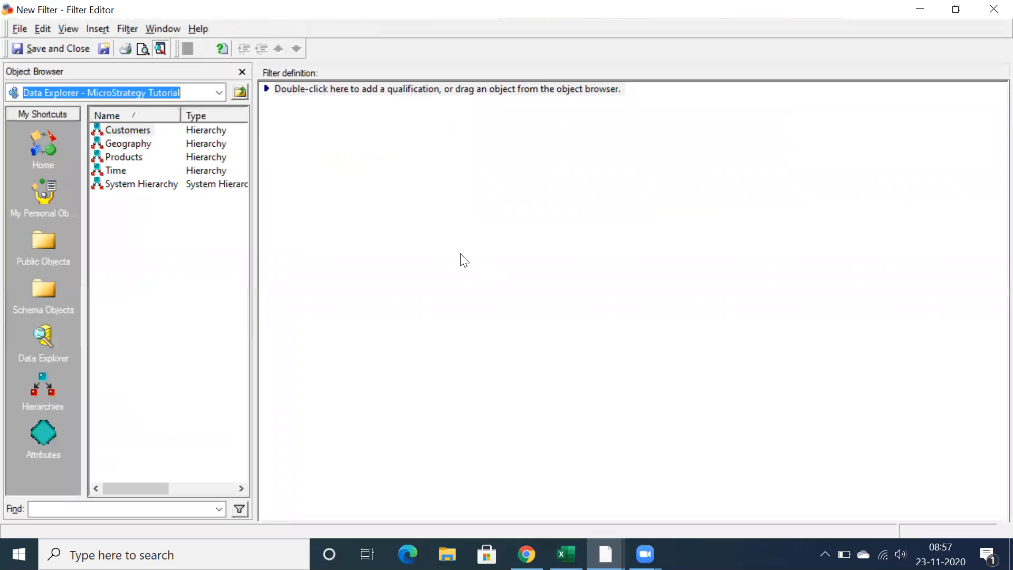
Add the Day attribute from the Time hierarchy to the filter definition and qualify it on ID with the Exactly operator
{"action": "double_click", "coordinate": [119, 173]}
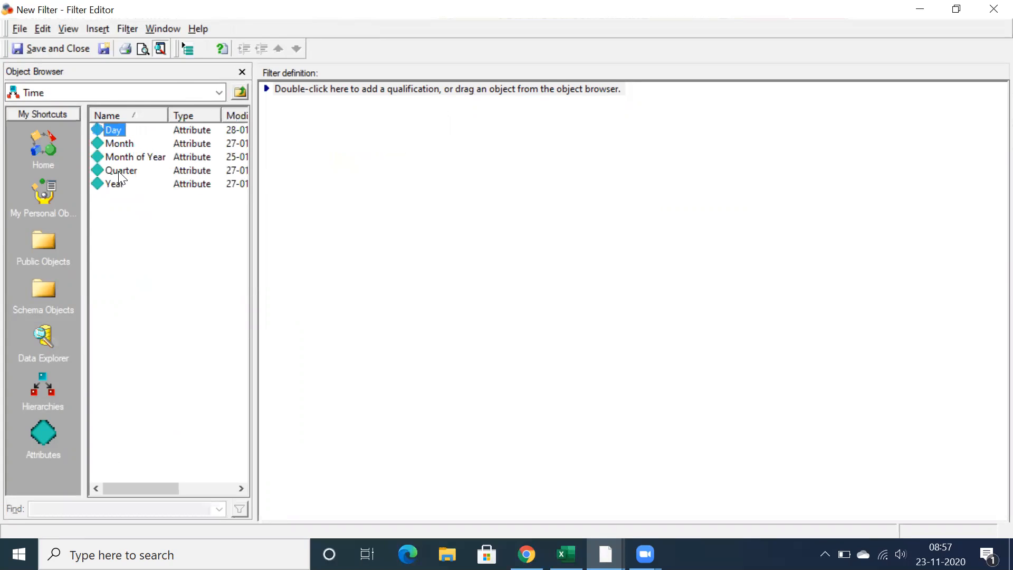
{"action": "left_click_drag", "start_coordinate": [113, 130], "coordinate": [338, 139]}
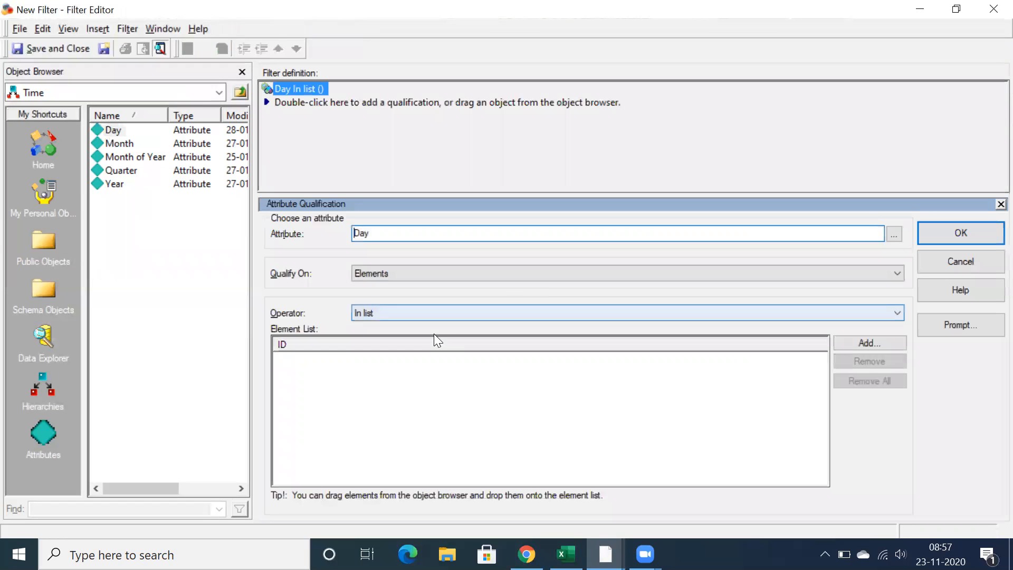
{"action": "left_click", "coordinate": [462, 272]}
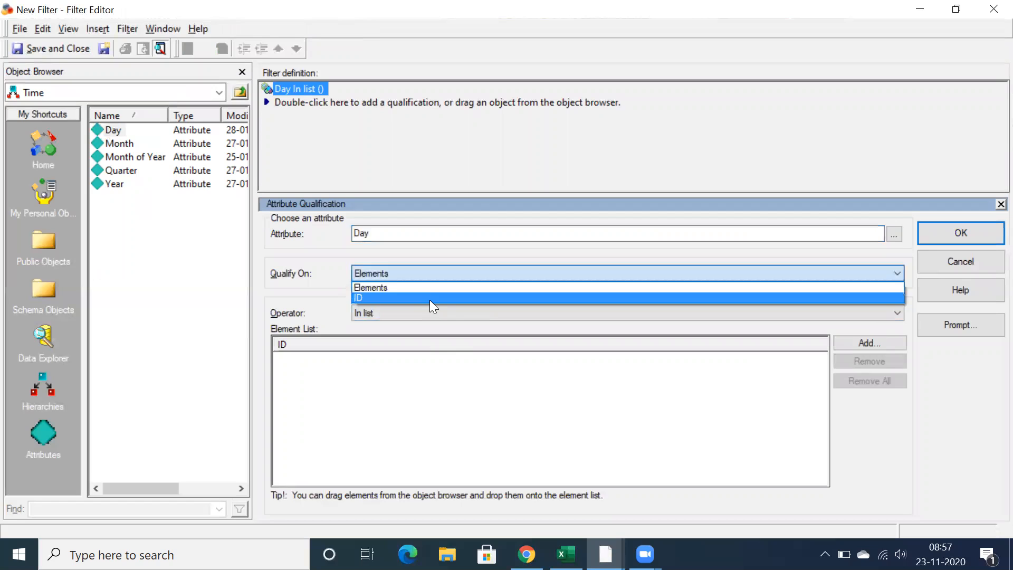
{"action": "left_click", "coordinate": [431, 298]}
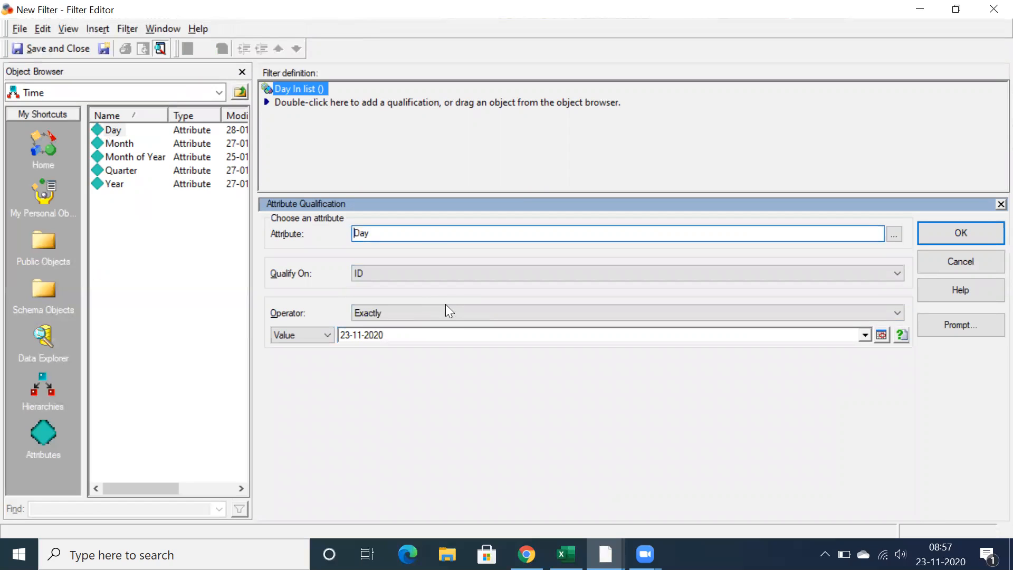
{"action": "left_click", "coordinate": [382, 315]}
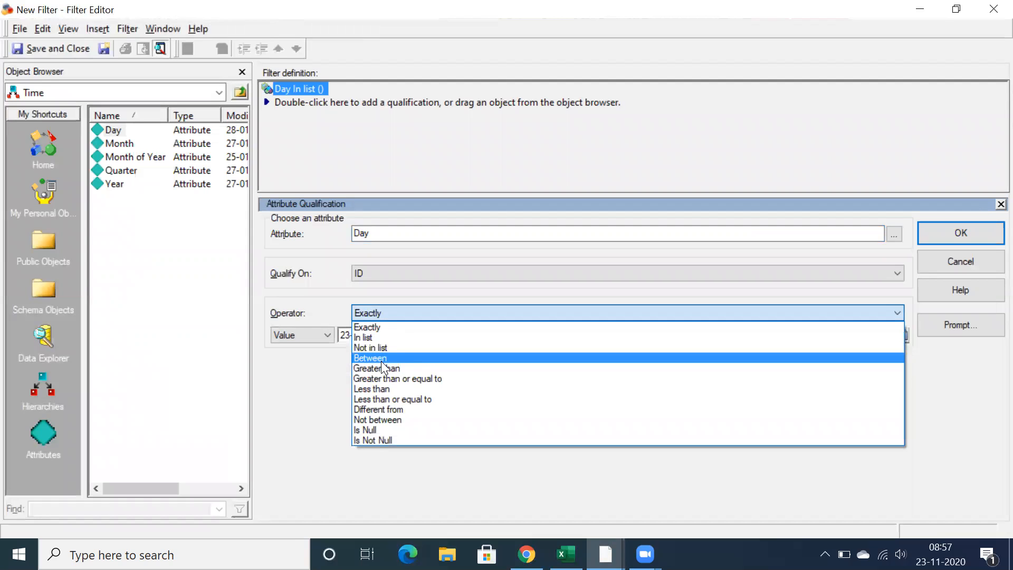
Try a simple prompt for the Day value with minimum and maximum restrictions enabled, and cancel the wizard
{"action": "left_click", "coordinate": [318, 386]}
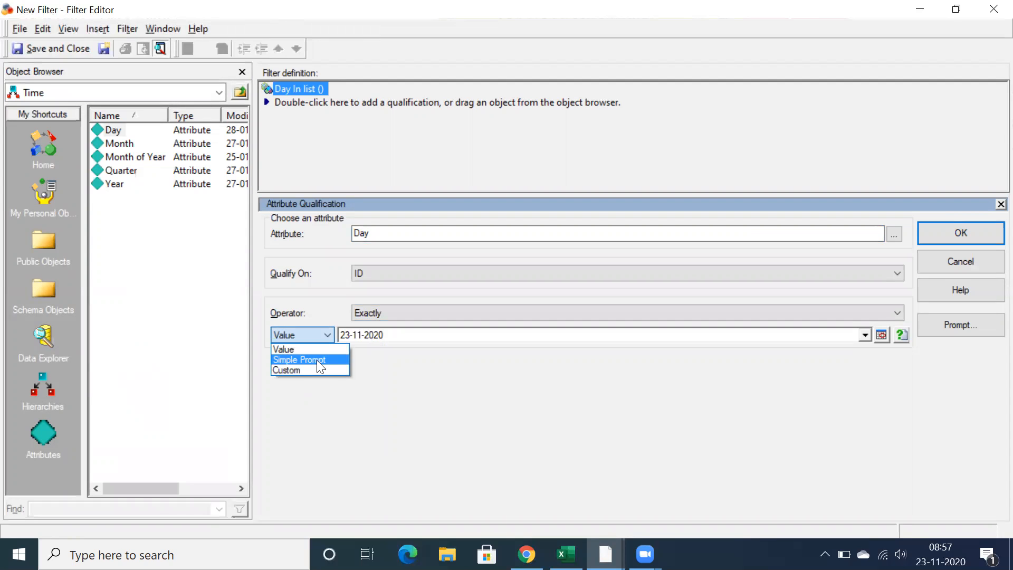
{"action": "left_click", "coordinate": [316, 360]}
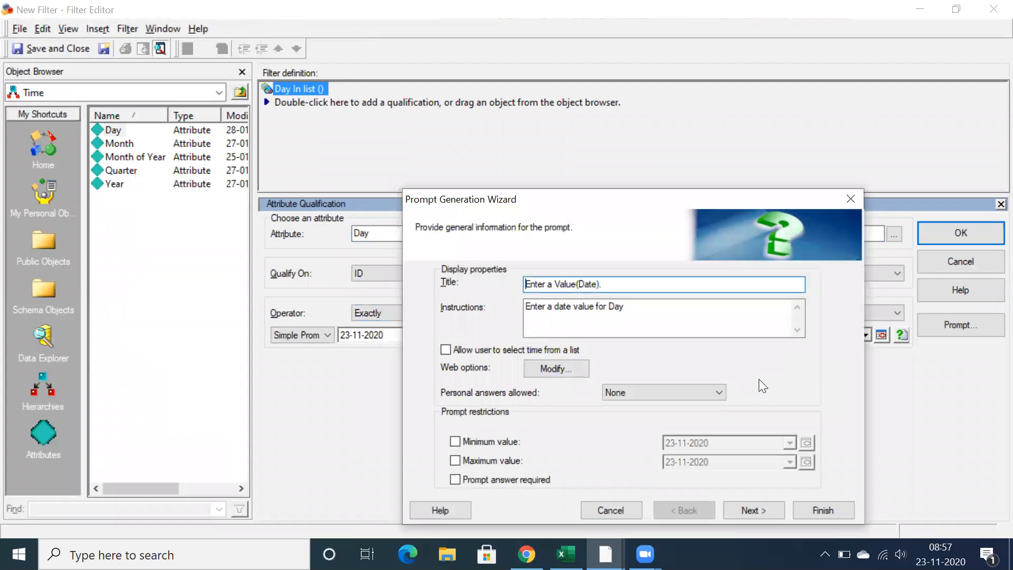
{"action": "left_click_drag", "start_coordinate": [599, 203], "coordinate": [510, 124]}
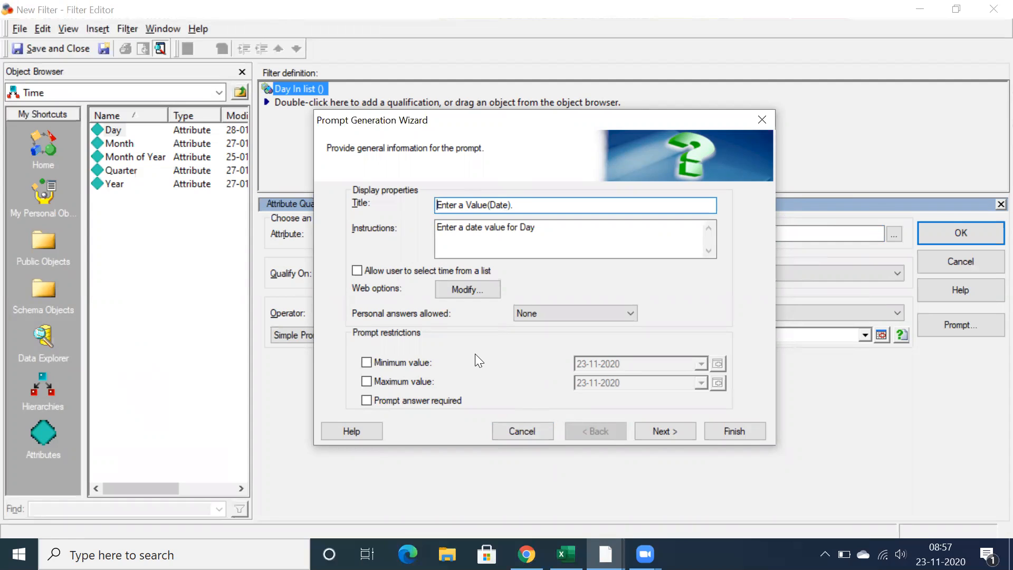
{"action": "left_click", "coordinate": [367, 367]}
{"action": "left_click", "coordinate": [364, 382]}
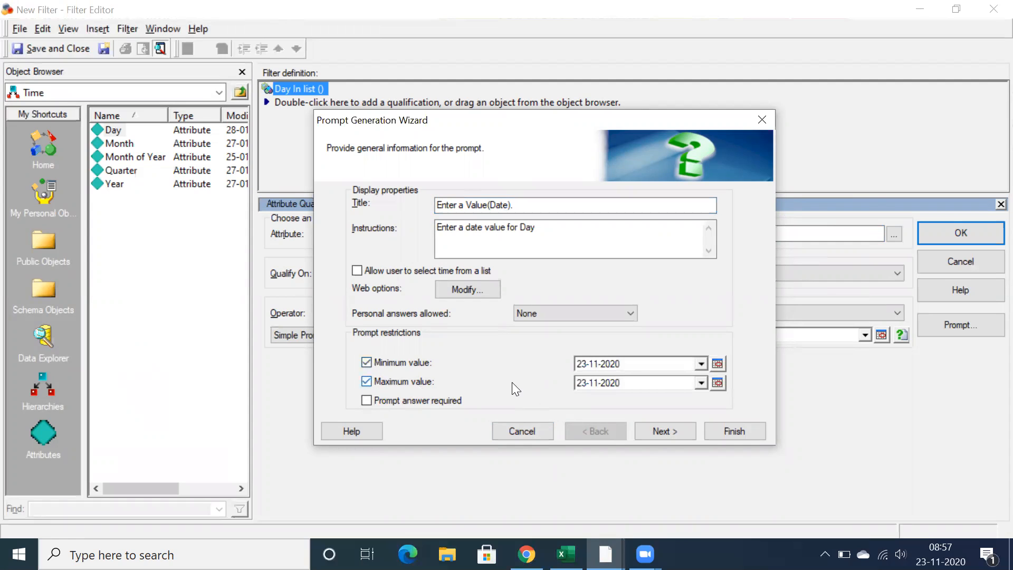
{"action": "left_click", "coordinate": [533, 431]}
Change the Day qualification's value to Custom and fill it with the Value (Date) prompt from Prompts > New Folder
{"action": "left_click", "coordinate": [327, 335]}
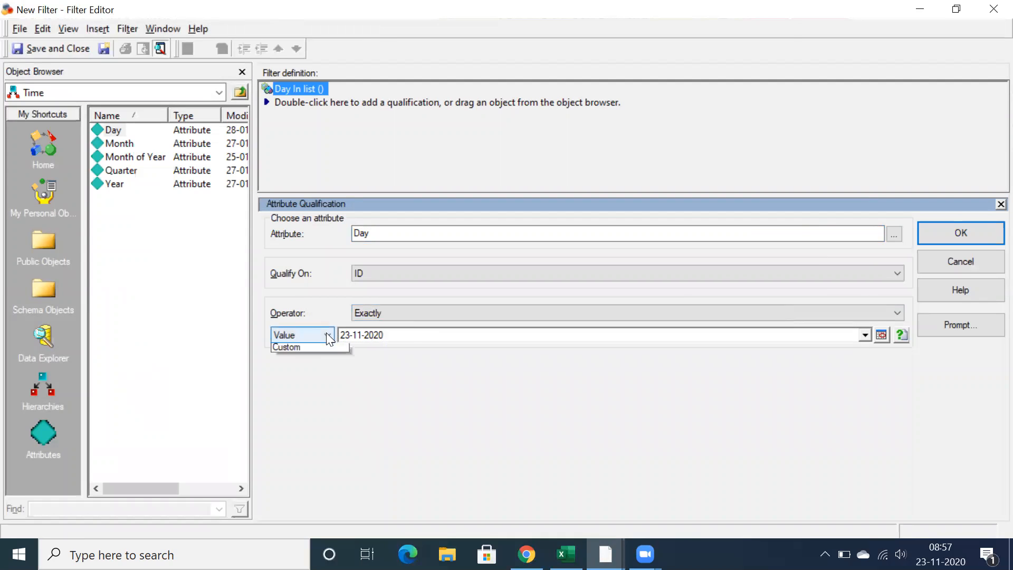
{"action": "left_click", "coordinate": [310, 369]}
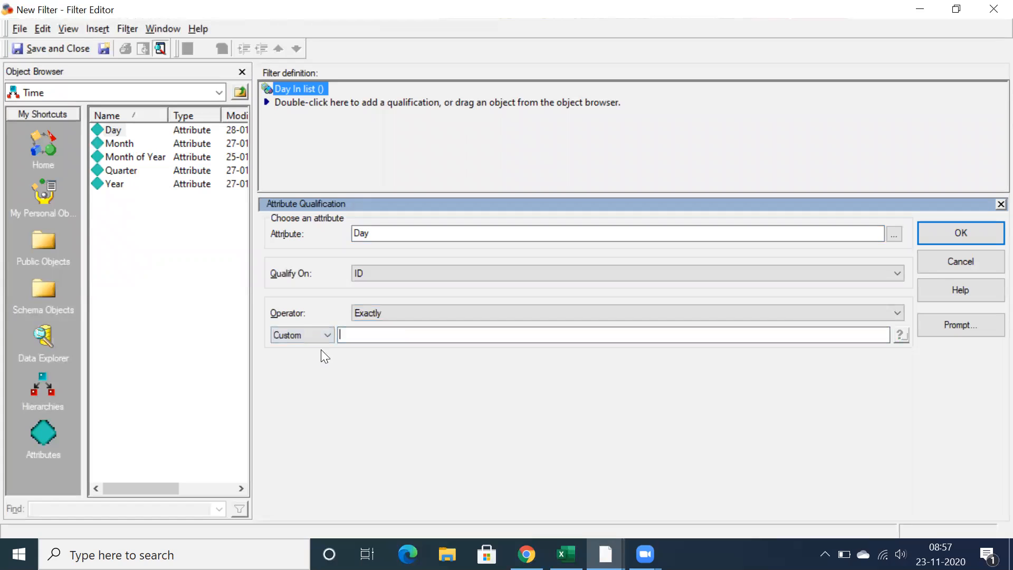
{"action": "left_click", "coordinate": [67, 236]}
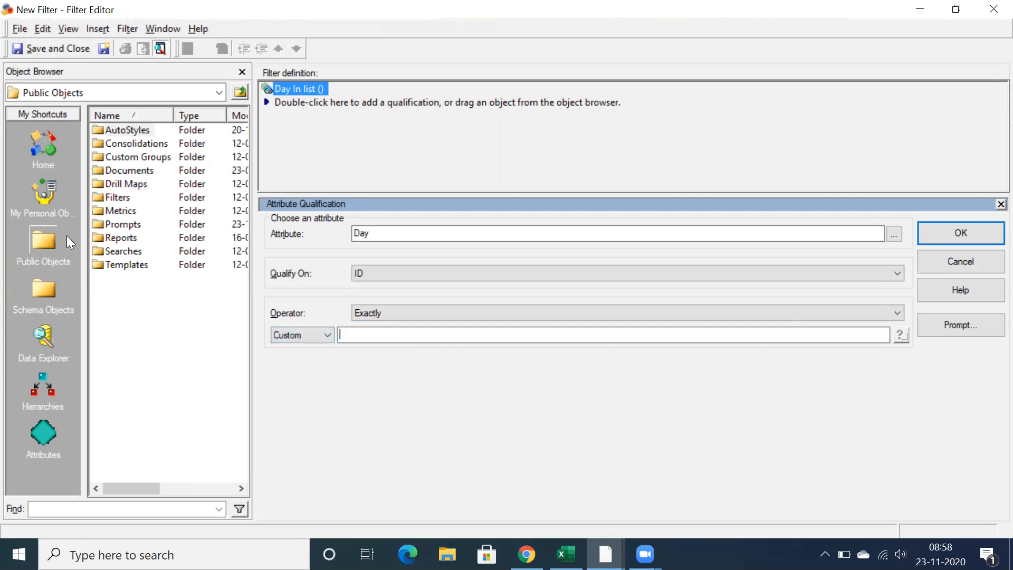
{"action": "double_click", "coordinate": [134, 227]}
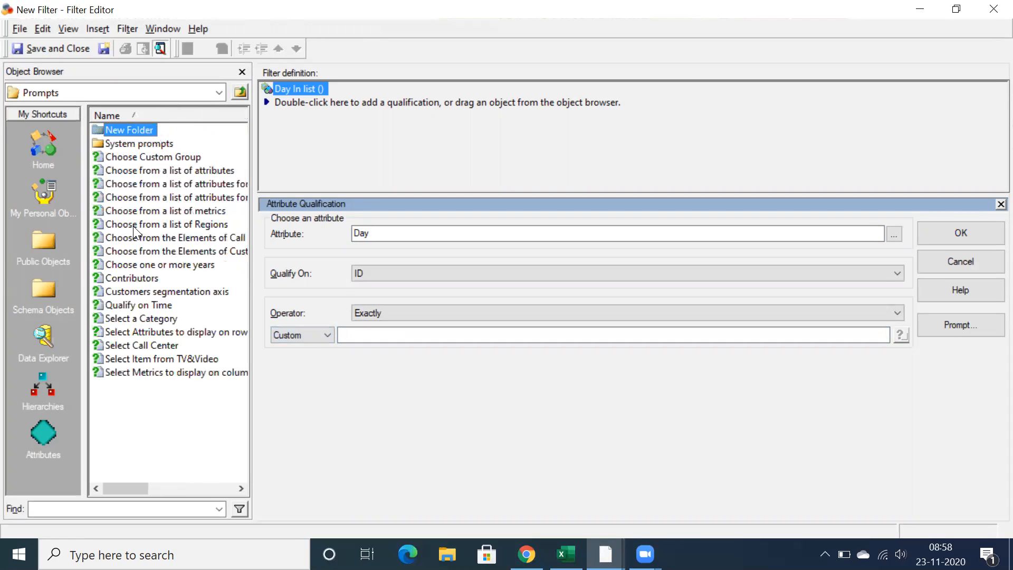
{"action": "double_click", "coordinate": [123, 130]}
{"action": "left_click_drag", "start_coordinate": [120, 131], "coordinate": [378, 339]}
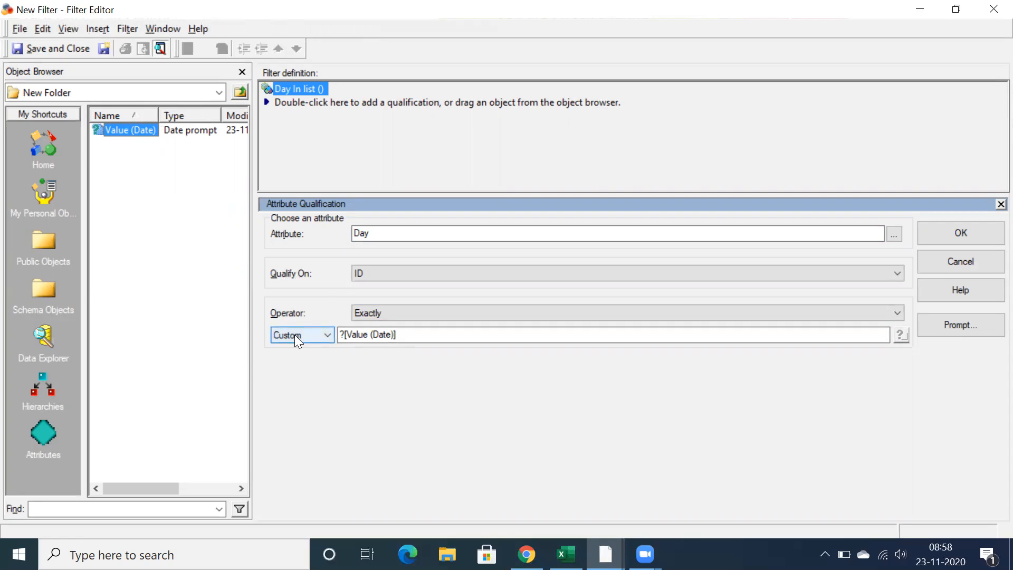
Reselect ID as the qualification form and set the custom value to the Value (Date) prompt again
{"action": "left_click", "coordinate": [389, 229]}
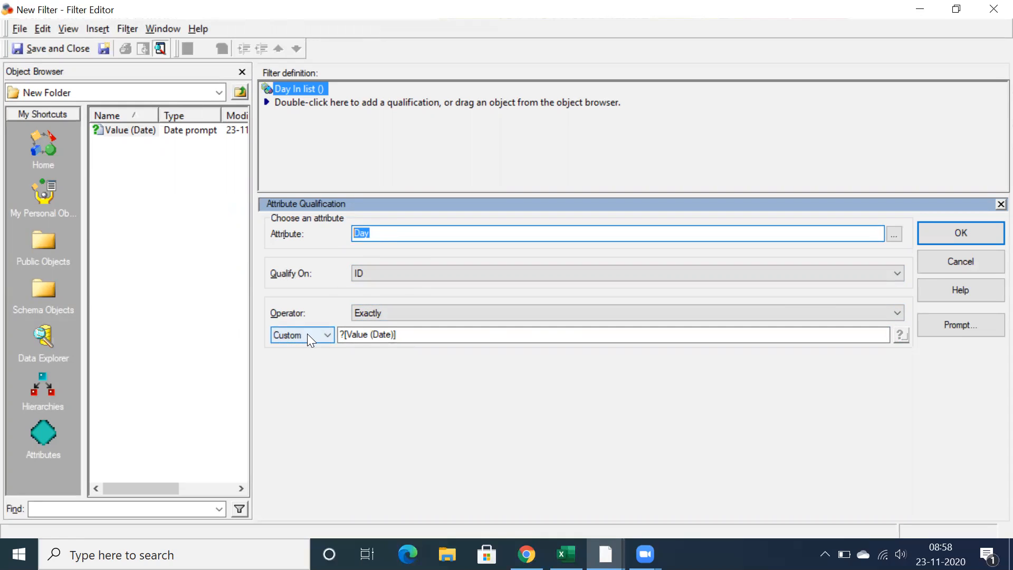
{"action": "left_click", "coordinate": [373, 270]}
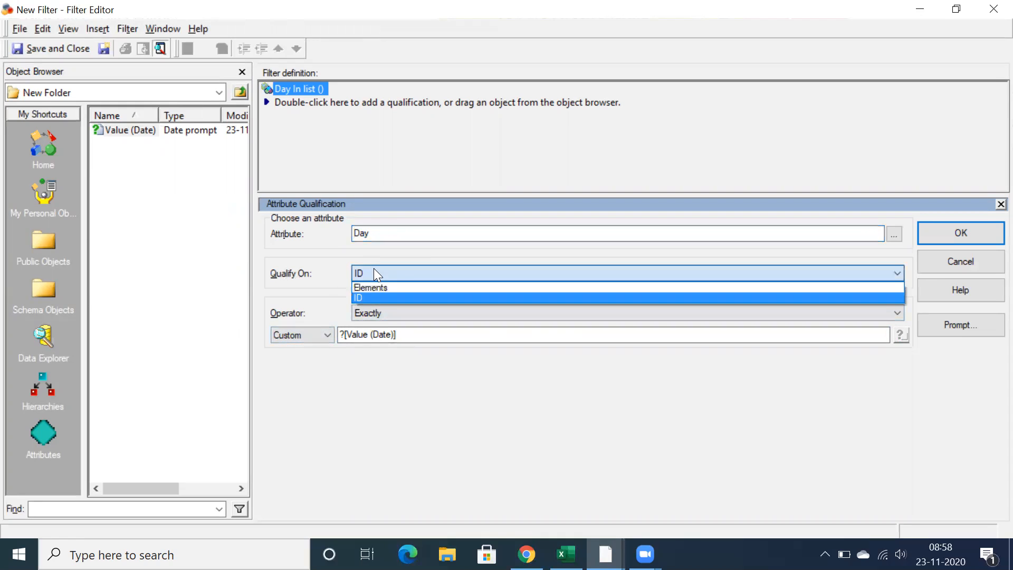
{"action": "left_click", "coordinate": [369, 296]}
{"action": "left_click", "coordinate": [317, 330]}
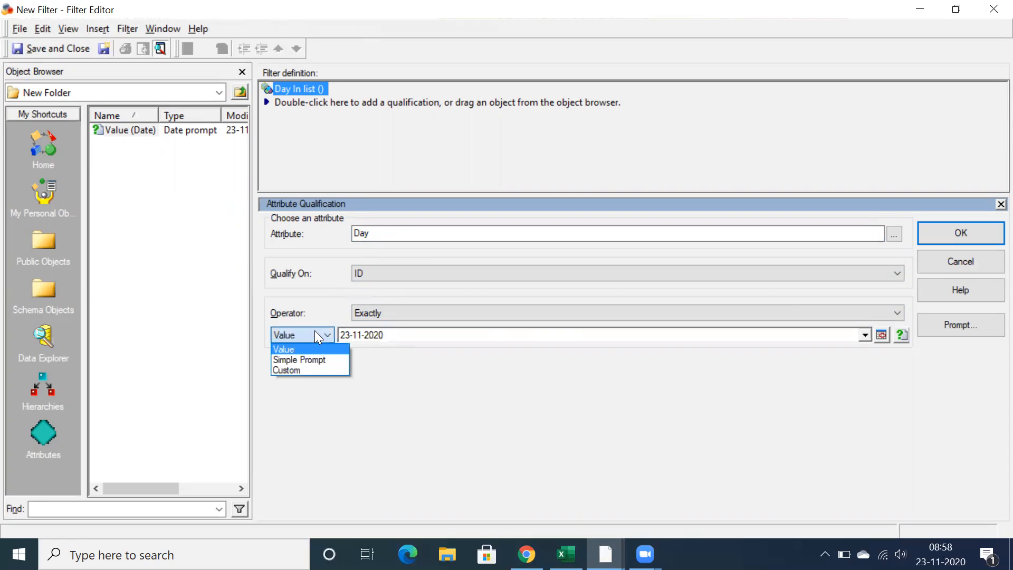
{"action": "left_click", "coordinate": [277, 369]}
{"action": "left_click_drag", "start_coordinate": [121, 129], "coordinate": [369, 332]}
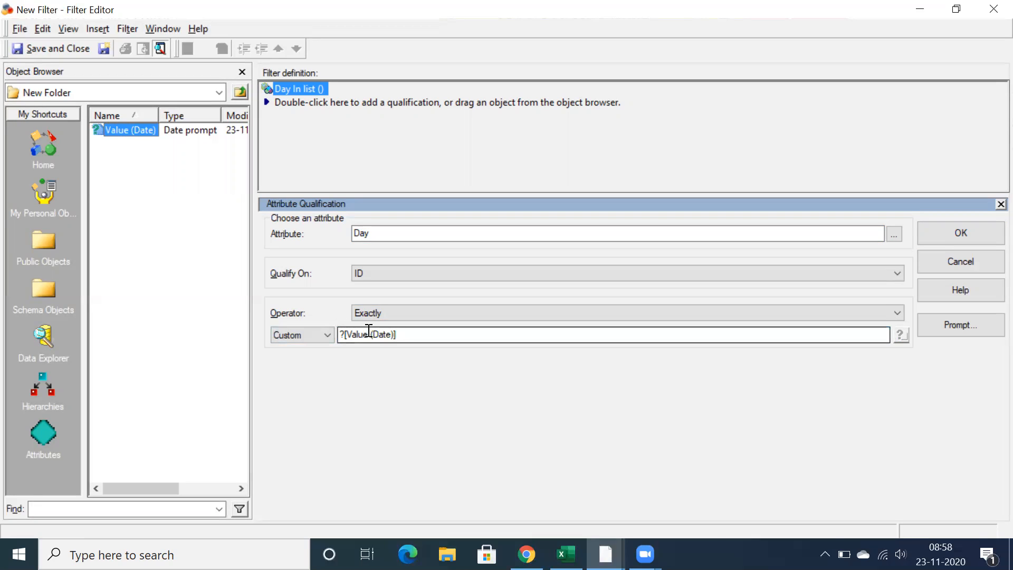
{"action": "left_click", "coordinate": [397, 335]}
{"action": "double_click", "coordinate": [370, 334]}
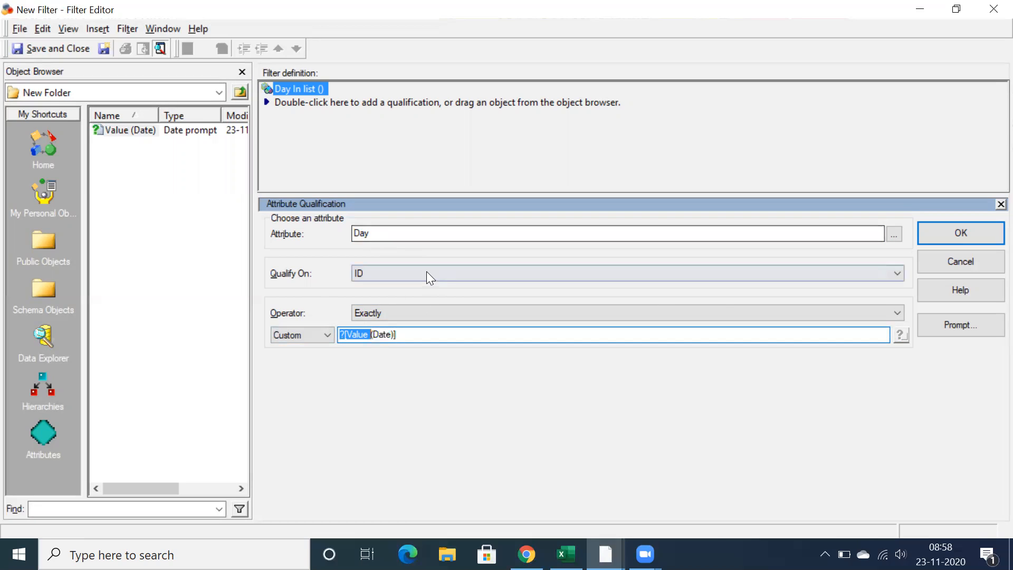
Reopen the simple prompt wizard, enable the minimum and maximum value restrictions, and cancel the prompt creation
{"action": "left_click", "coordinate": [301, 333]}
{"action": "left_click", "coordinate": [293, 358]}
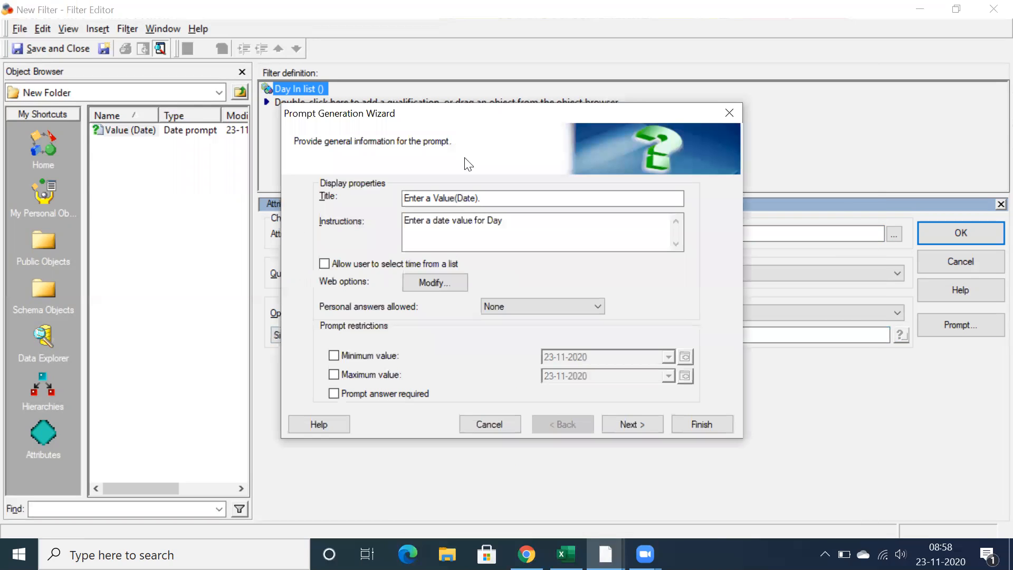
{"action": "left_click_drag", "start_coordinate": [486, 204], "coordinate": [419, 195]}
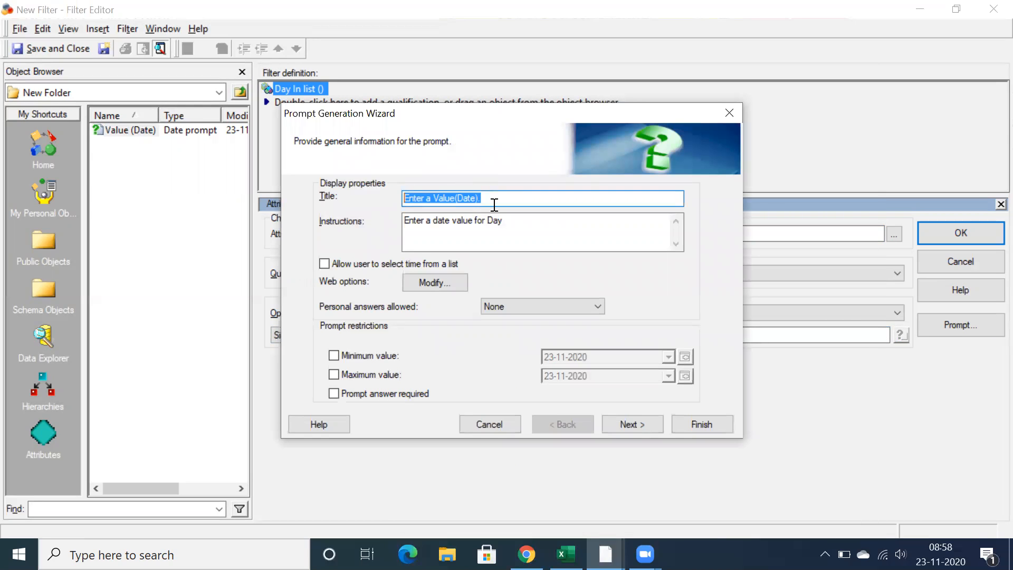
{"action": "left_click", "coordinate": [337, 355]}
{"action": "left_click", "coordinate": [335, 372]}
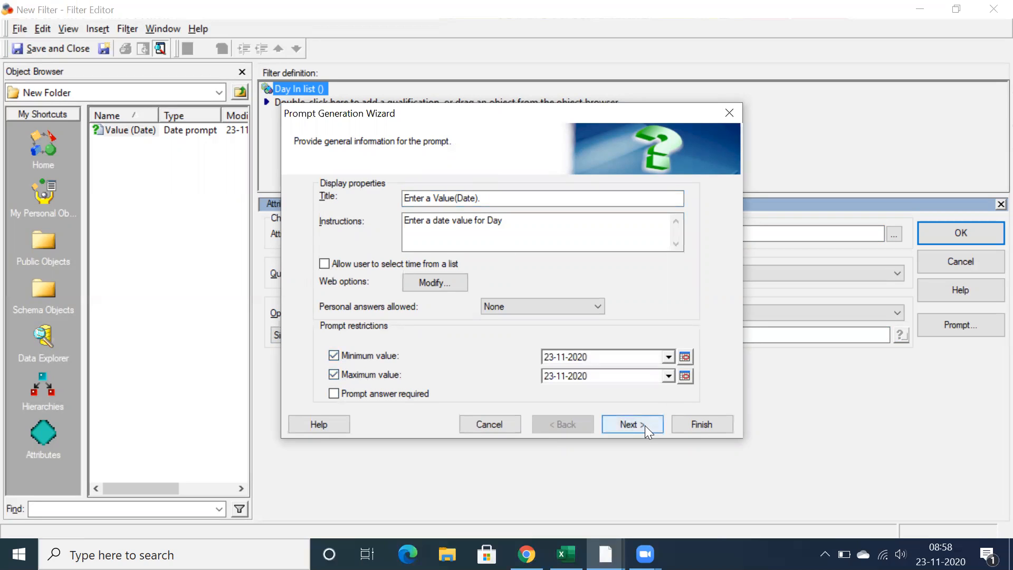
{"action": "left_click", "coordinate": [491, 424]}
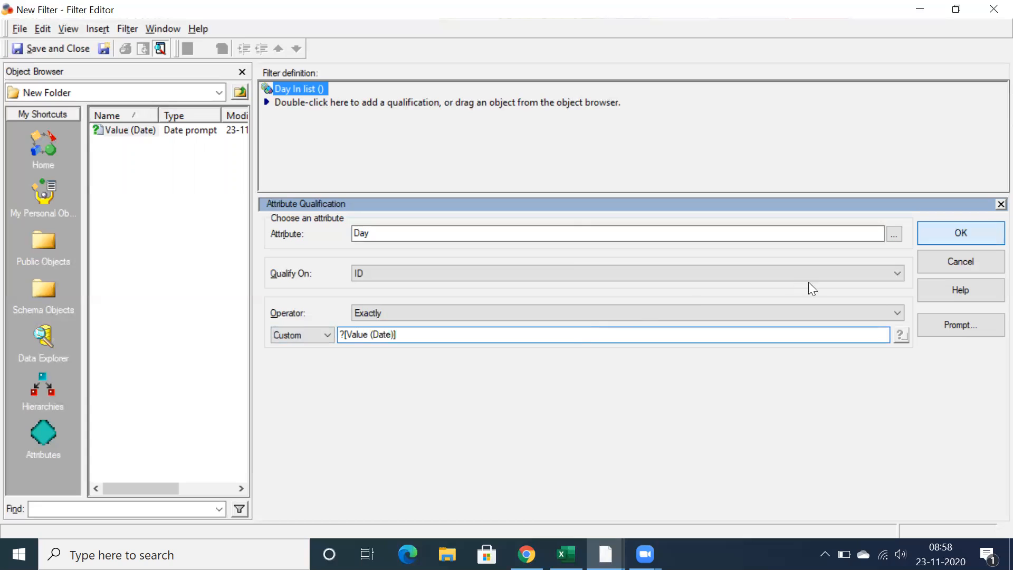
Accept the Day qualification and save the filter as Value Date Prompt in the Filters folder
{"action": "left_click", "coordinate": [955, 238]}
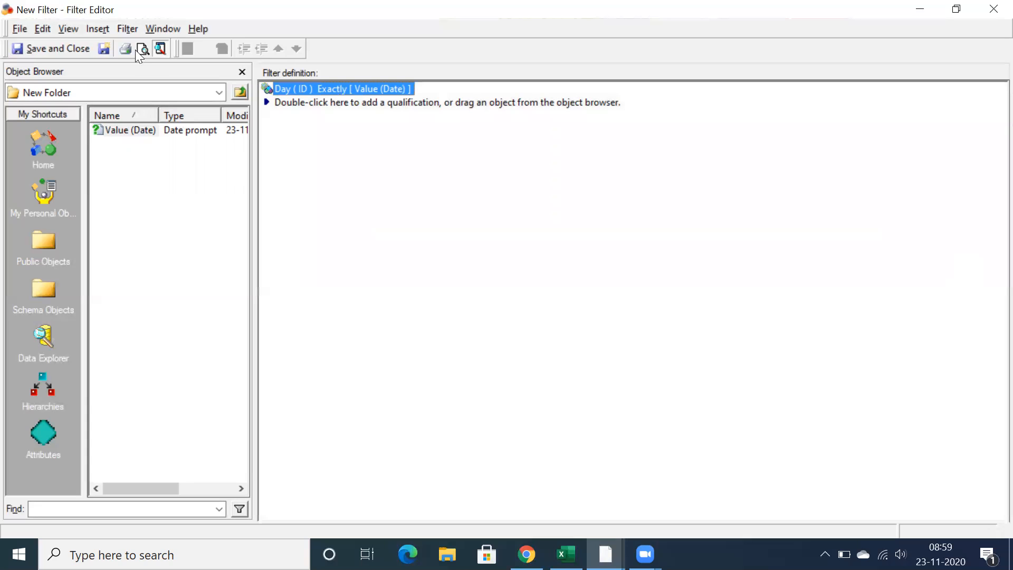
{"action": "left_click", "coordinate": [46, 44]}
{"action": "type", "text": "Val"}
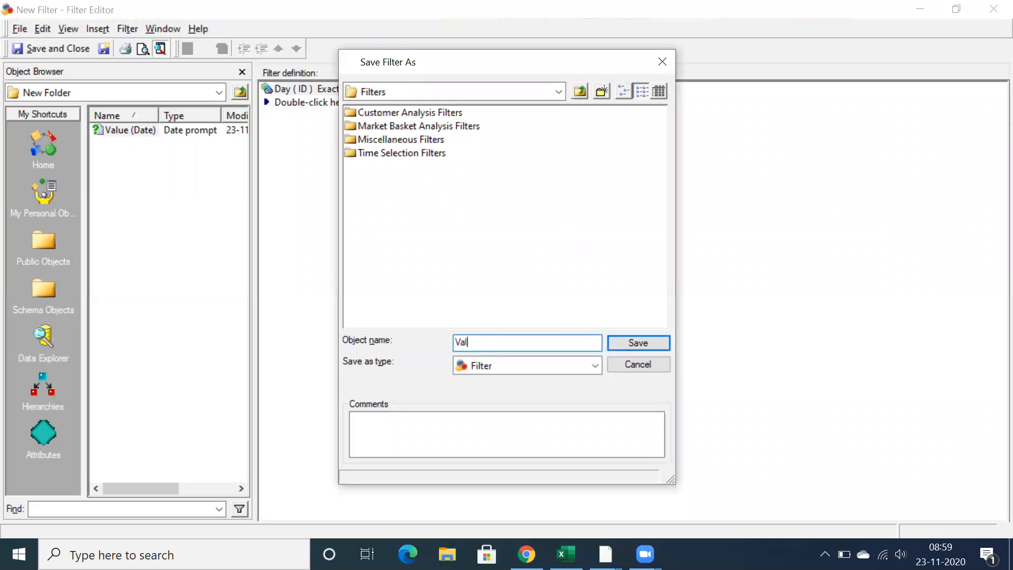
{"action": "type", "text": "ue Date Prompt"}
{"action": "left_click", "coordinate": [631, 345]}
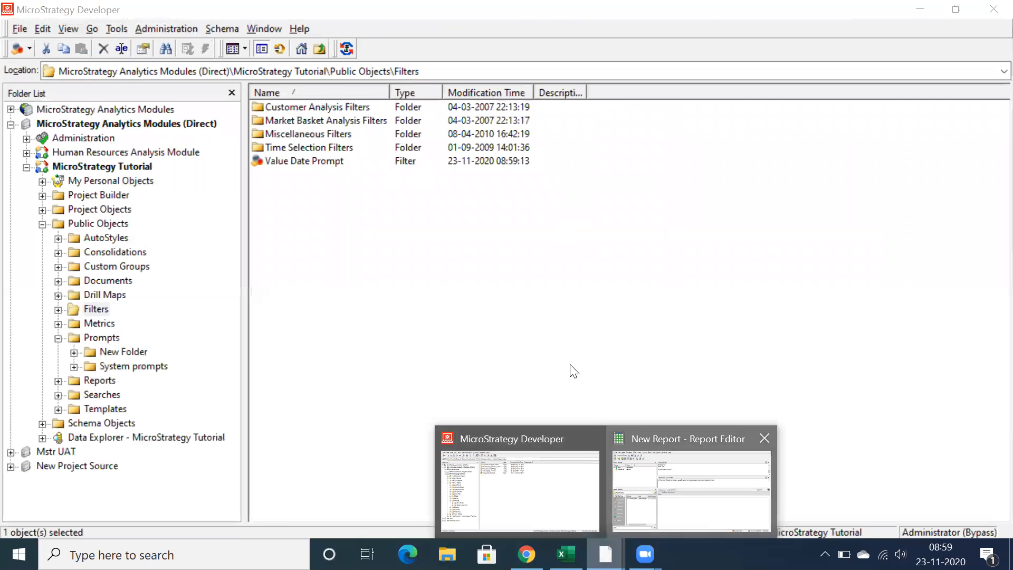
Switch to the new report and add the Value Date Prompt filter from Public Objects > Filters to its report filter
{"action": "left_click", "coordinate": [657, 504]}
{"action": "left_click", "coordinate": [39, 353]}
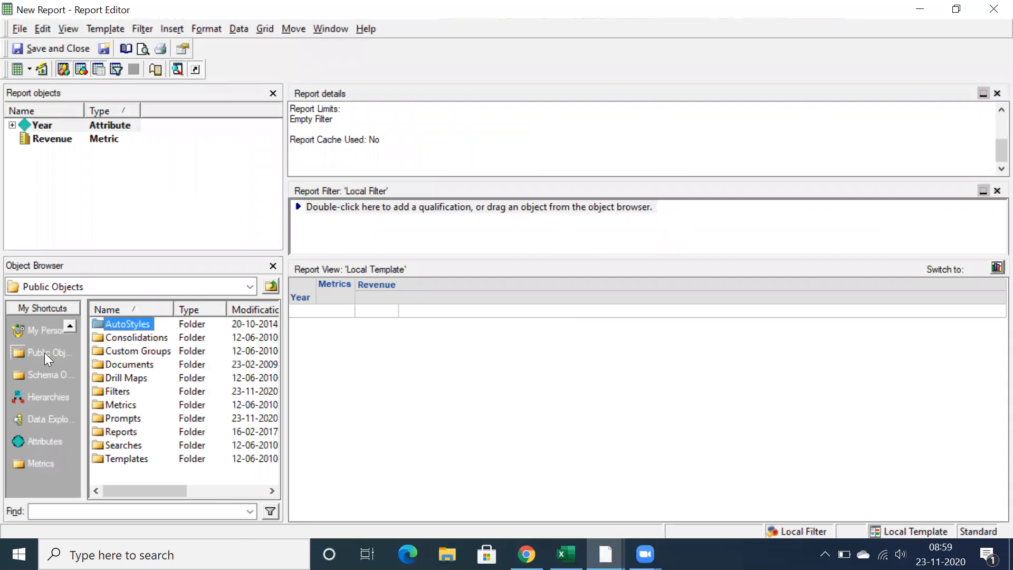
{"action": "double_click", "coordinate": [112, 394]}
{"action": "left_click_drag", "start_coordinate": [130, 379], "coordinate": [539, 238]}
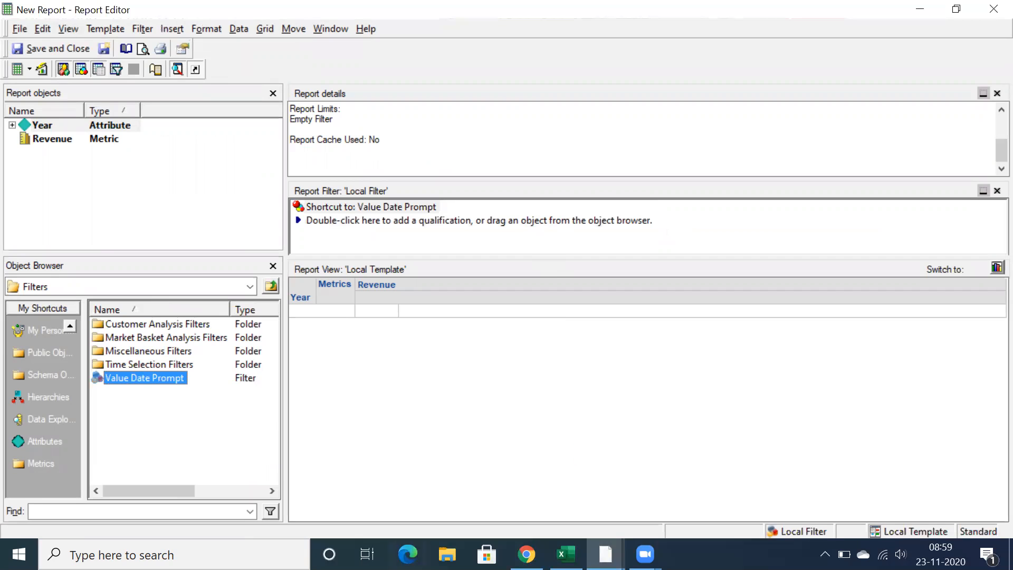
Run the report and bring the date prompt's calendar to January 2016
{"action": "left_click", "coordinate": [126, 49]}
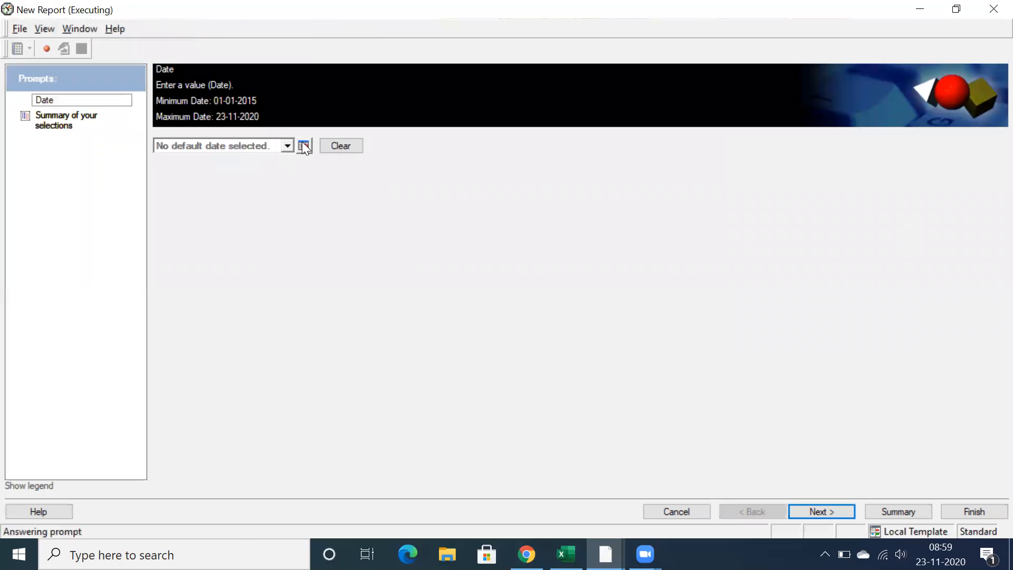
{"action": "left_click", "coordinate": [290, 145]}
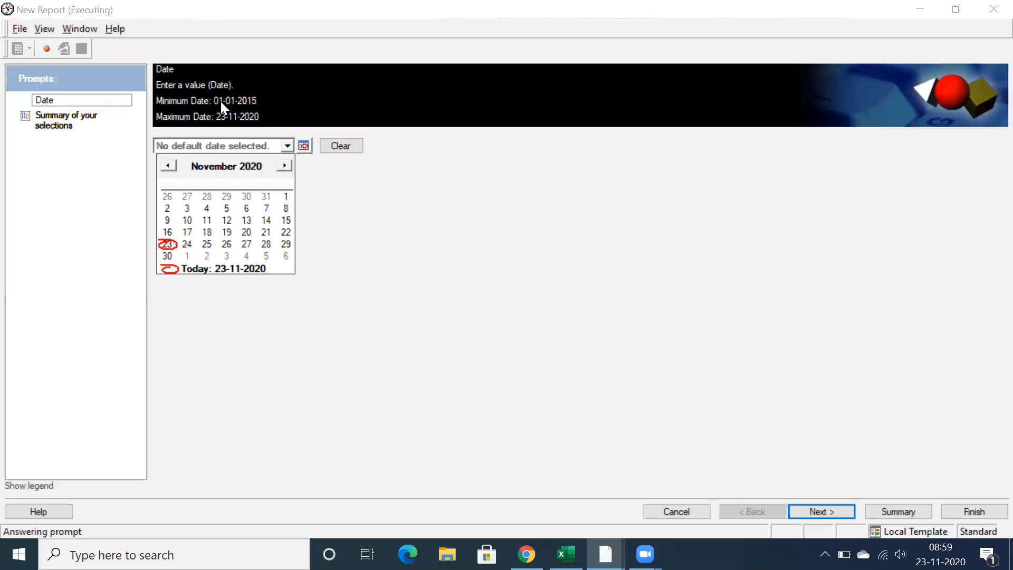
{"action": "left_click", "coordinate": [215, 172]}
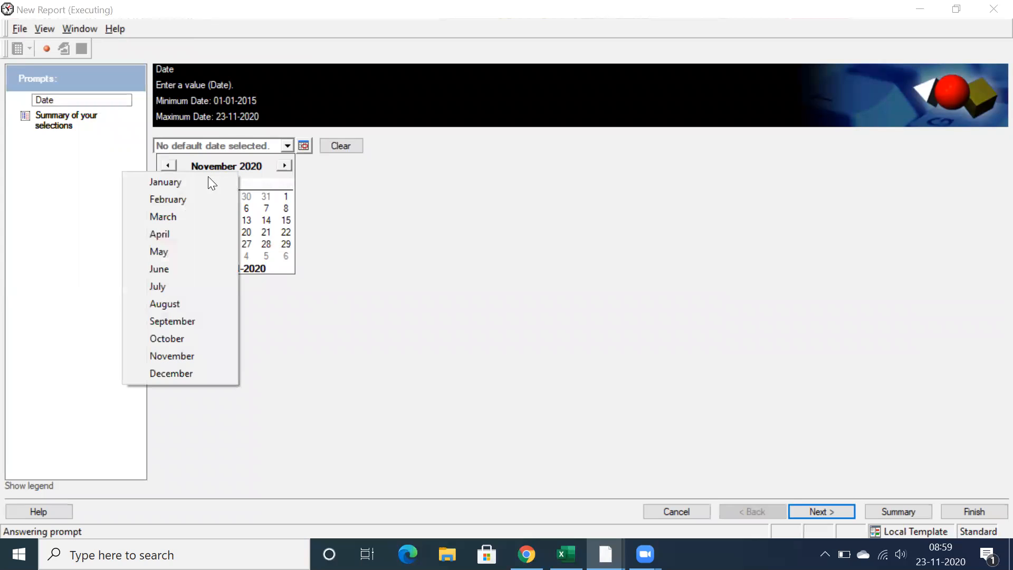
{"action": "left_click", "coordinate": [206, 180]}
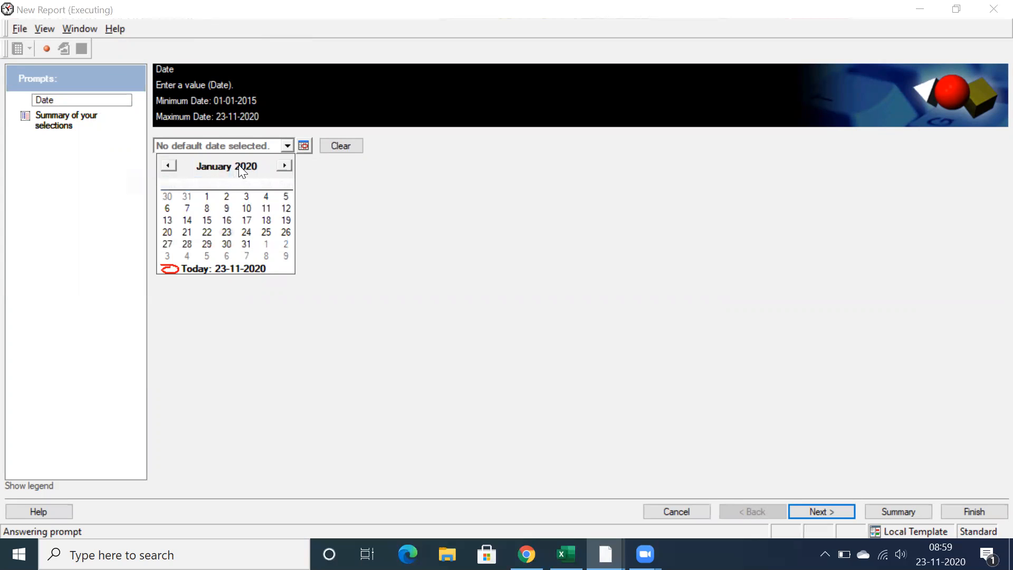
{"action": "left_click", "coordinate": [239, 164]}
{"action": "left_click", "coordinate": [264, 160]}
{"action": "left_click", "coordinate": [262, 158]}
{"action": "left_click", "coordinate": [262, 158]}
{"action": "left_click", "coordinate": [262, 172]}
{"action": "left_click", "coordinate": [262, 172]}
{"action": "left_click", "coordinate": [261, 172]}
{"action": "left_click", "coordinate": [262, 172]}
{"action": "left_click", "coordinate": [261, 172]}
{"action": "left_click", "coordinate": [261, 172]}
{"action": "left_click", "coordinate": [262, 172]}
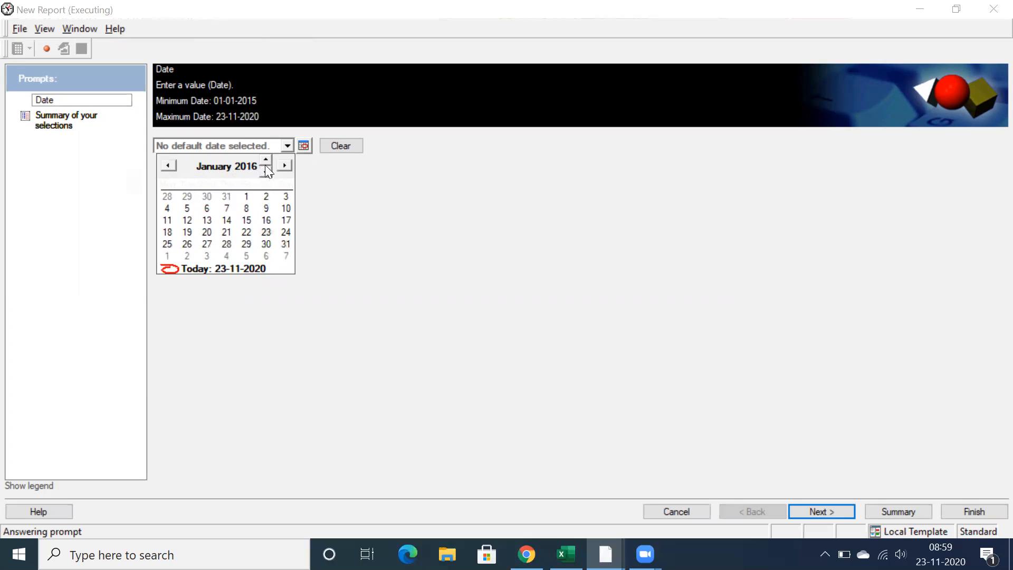
Answer the date prompt with 15-01-2016 and finish executing the report
{"action": "left_click", "coordinate": [247, 221]}
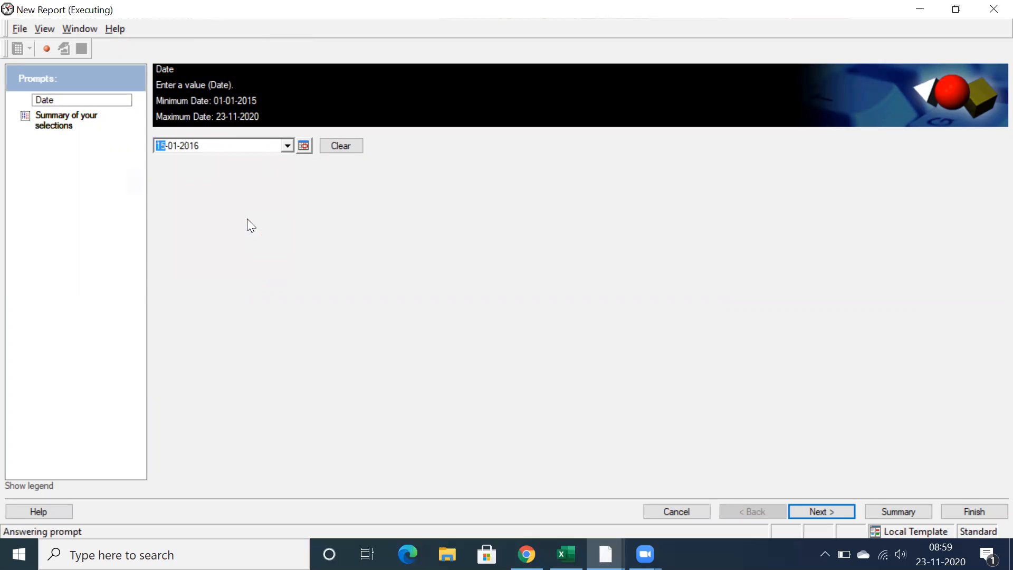
{"action": "left_click", "coordinate": [843, 511]}
{"action": "left_click", "coordinate": [975, 511]}
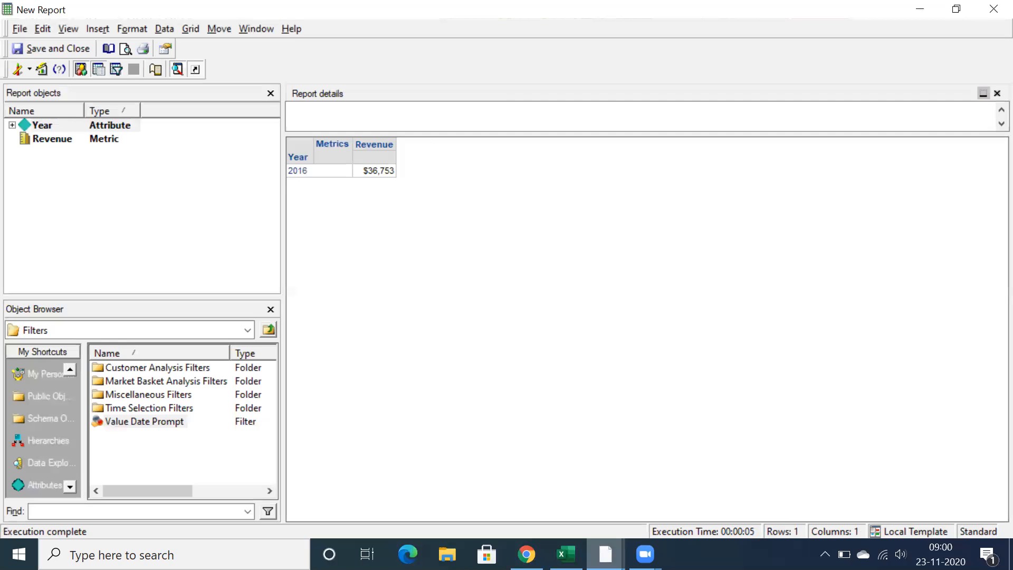
Return to the Developer window and start a numeric value prompt in Public Objects > Prompts > New Folder
{"action": "left_click", "coordinate": [606, 554]}
{"action": "left_click", "coordinate": [502, 482]}
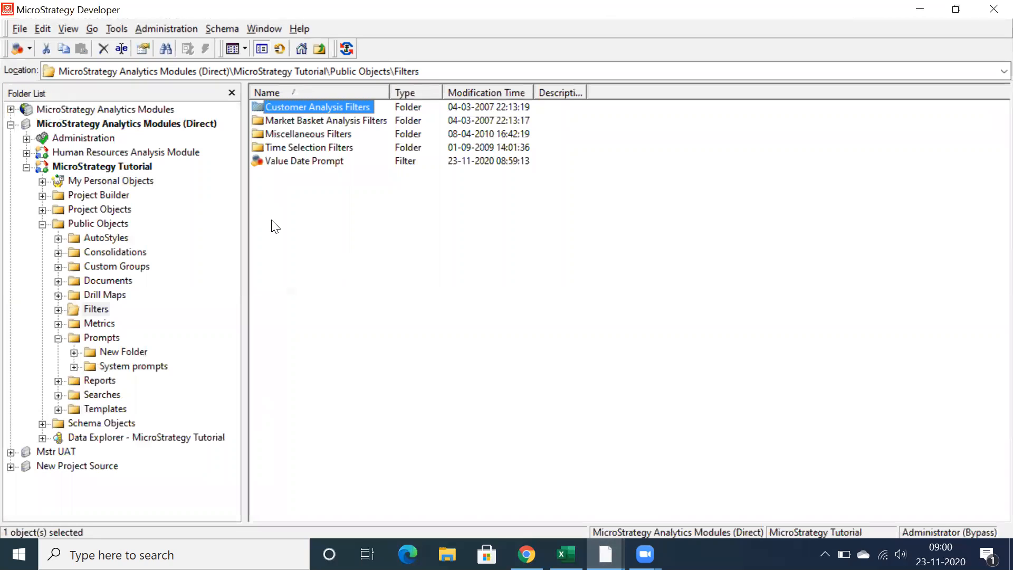
{"action": "left_click", "coordinate": [108, 353]}
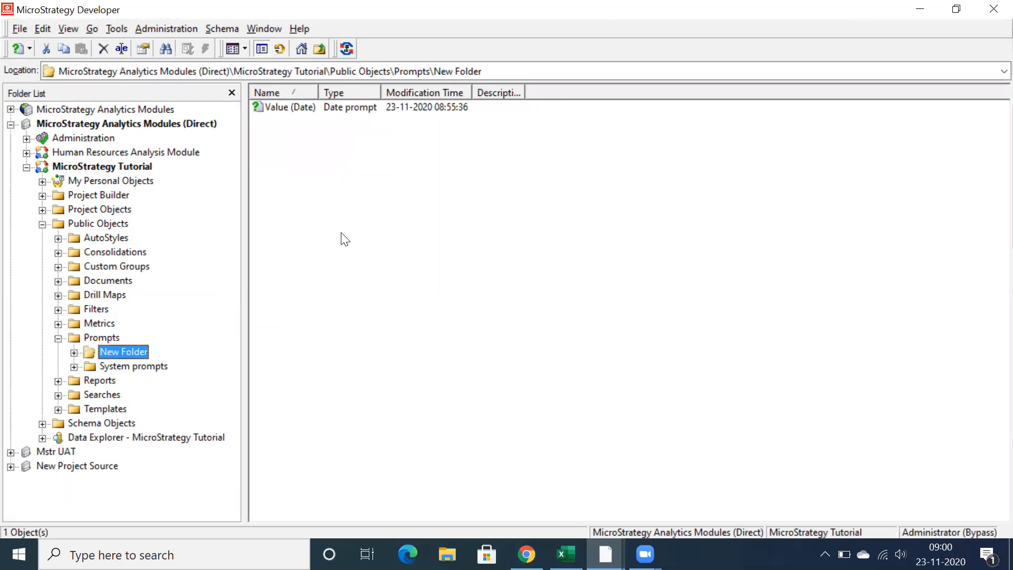
{"action": "right_click", "coordinate": [336, 193]}
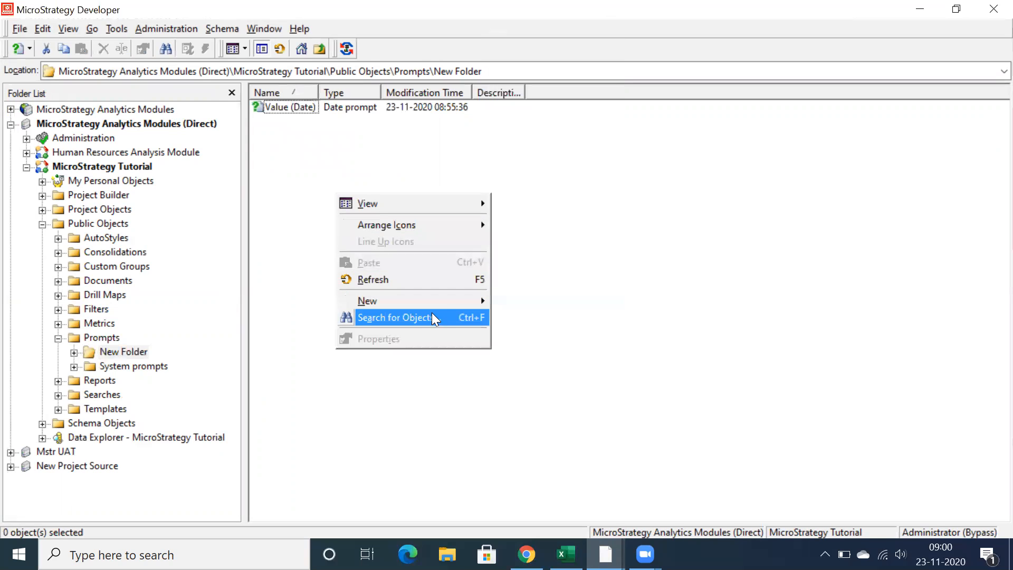
{"action": "mouse_move", "coordinate": [460, 300]}
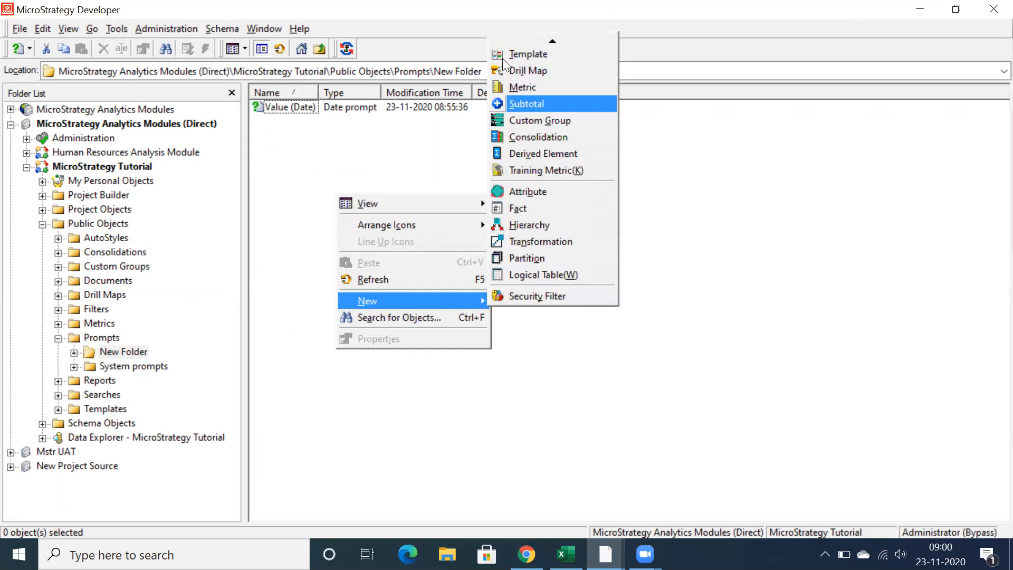
{"action": "left_click", "coordinate": [528, 147]}
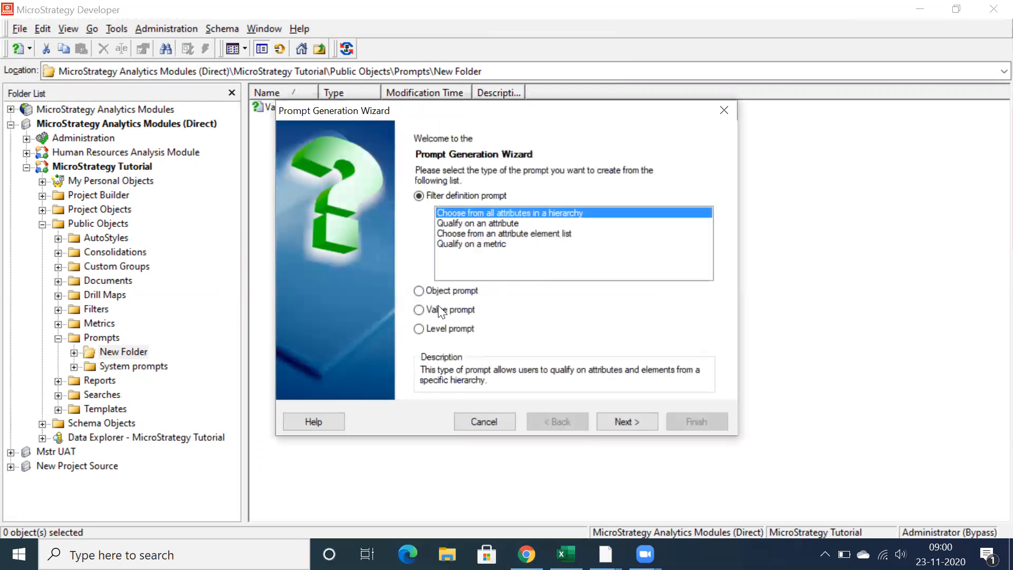
{"action": "left_click", "coordinate": [434, 309]}
{"action": "left_click", "coordinate": [626, 422]}
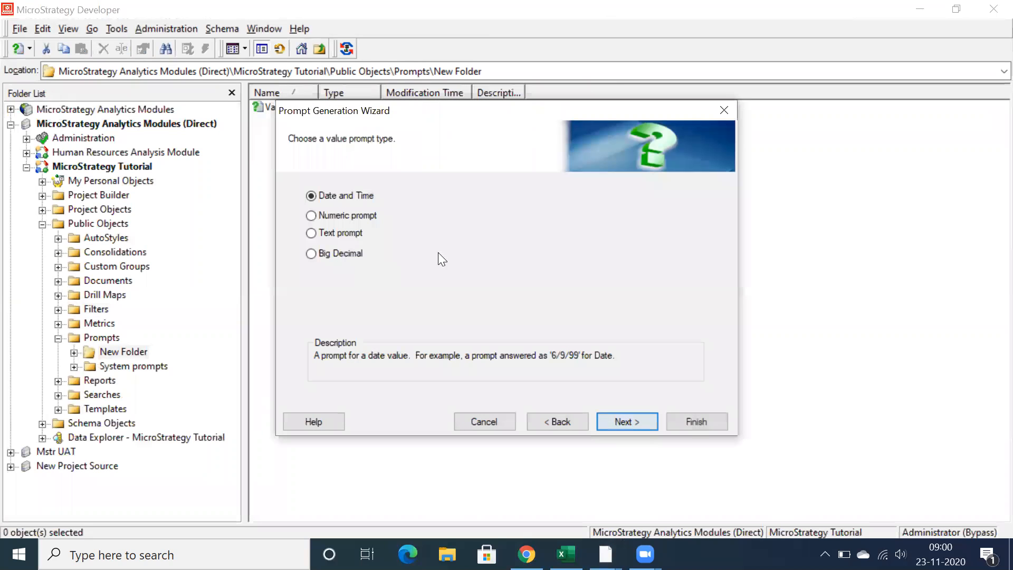
{"action": "left_click", "coordinate": [341, 217]}
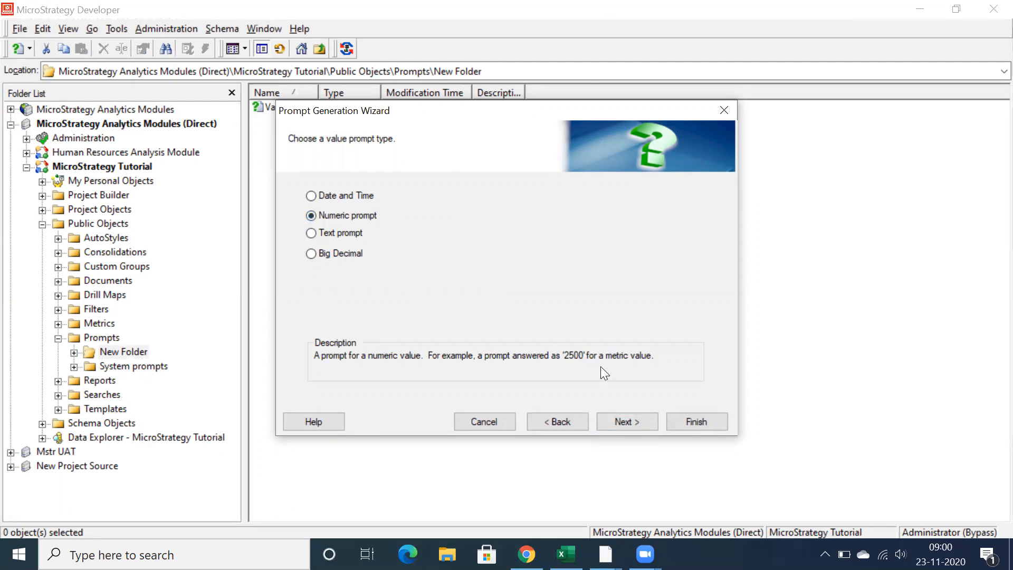
{"action": "left_click", "coordinate": [628, 422]}
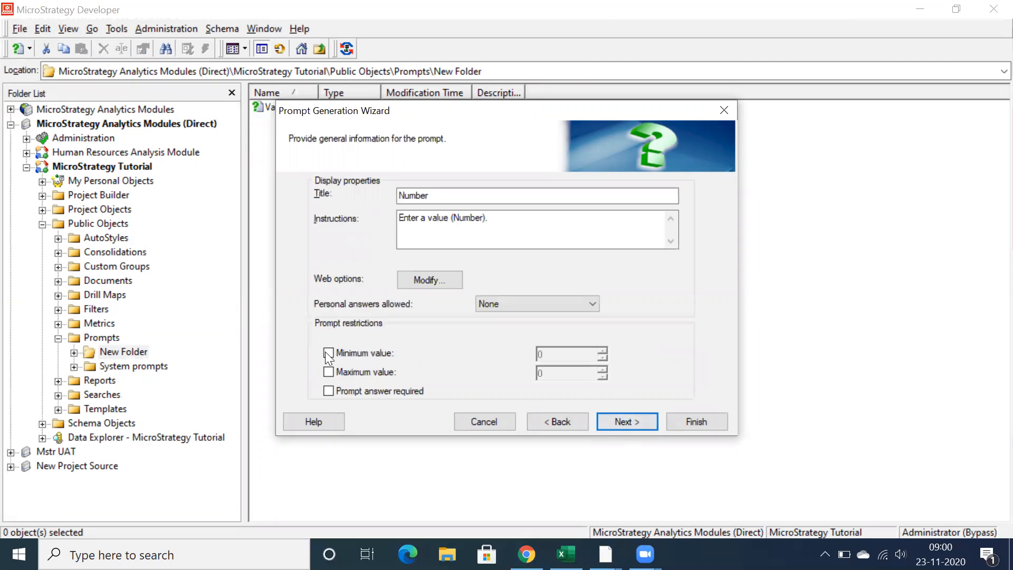
Leave the numeric prompt without value restrictions, save it as Value (Number) in New Folder, and widen the Name column
{"action": "left_click", "coordinate": [329, 353]}
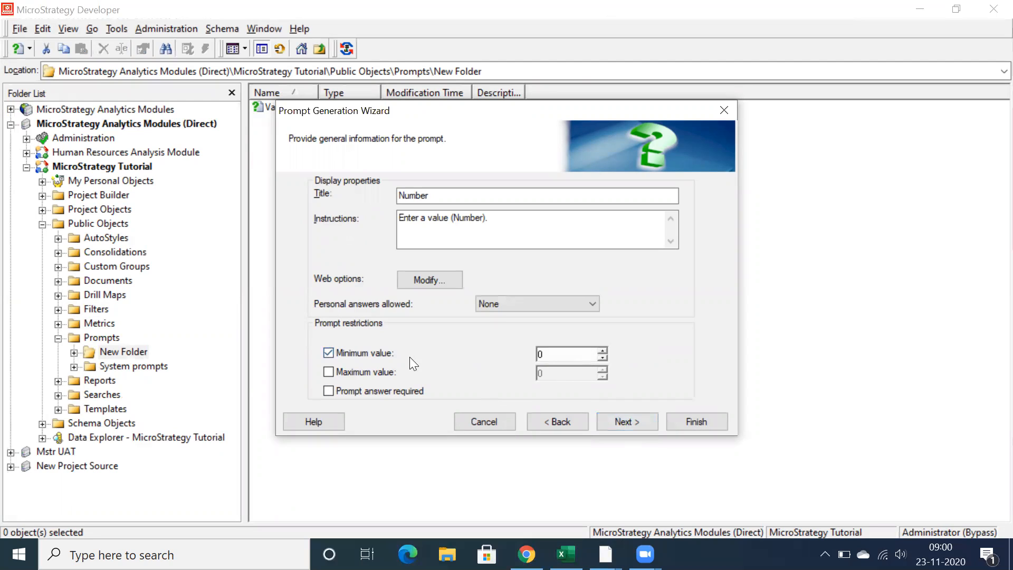
{"action": "left_click", "coordinate": [327, 353]}
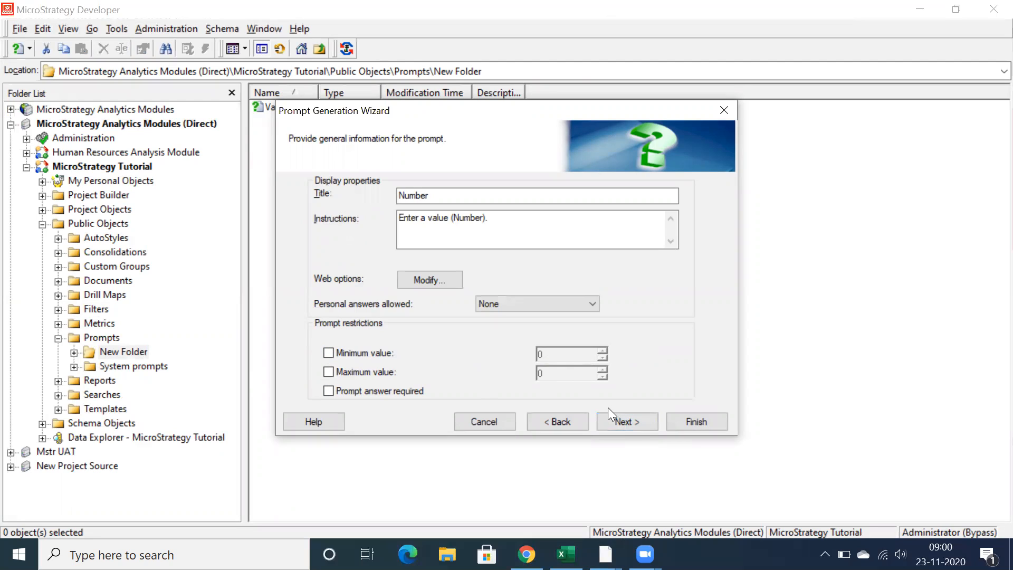
{"action": "left_click", "coordinate": [628, 422]}
{"action": "left_click", "coordinate": [688, 421]}
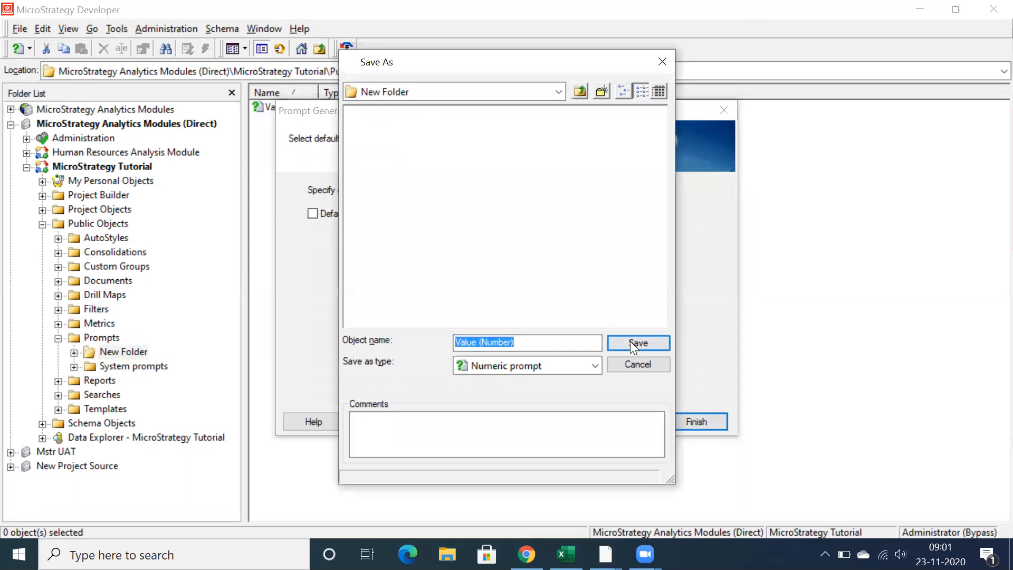
{"action": "left_click", "coordinate": [630, 343]}
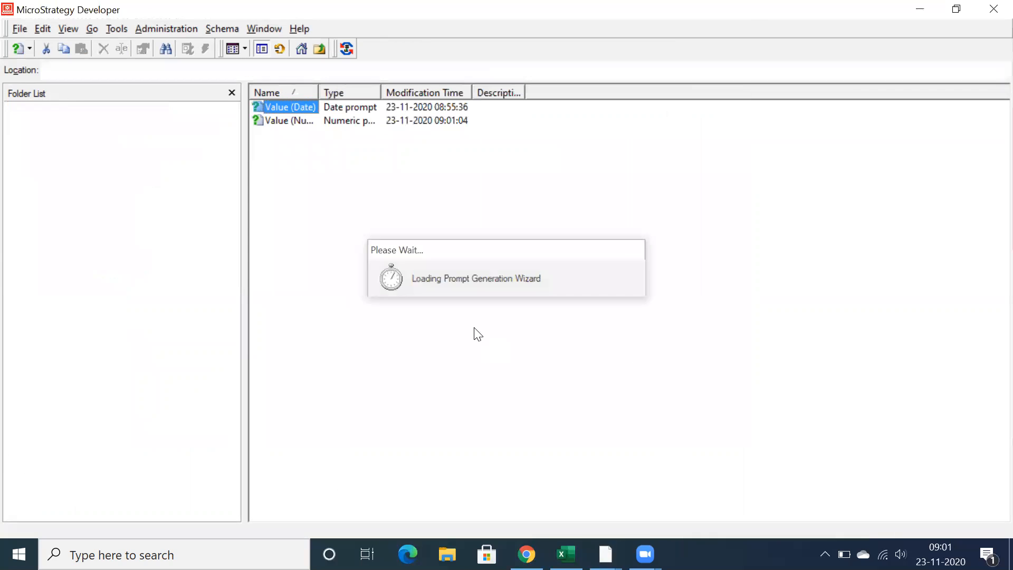
{"action": "left_click_drag", "start_coordinate": [318, 92], "coordinate": [366, 93]}
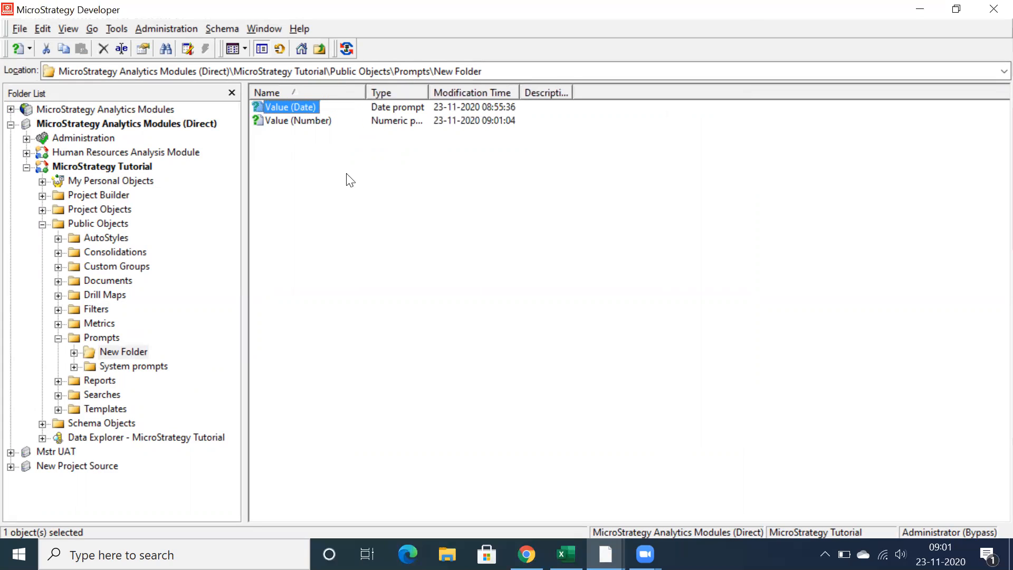
Create an empty metric in the Public Objects > Metrics folder and maximize its editor
{"action": "left_click", "coordinate": [92, 319]}
{"action": "left_click", "coordinate": [95, 323]}
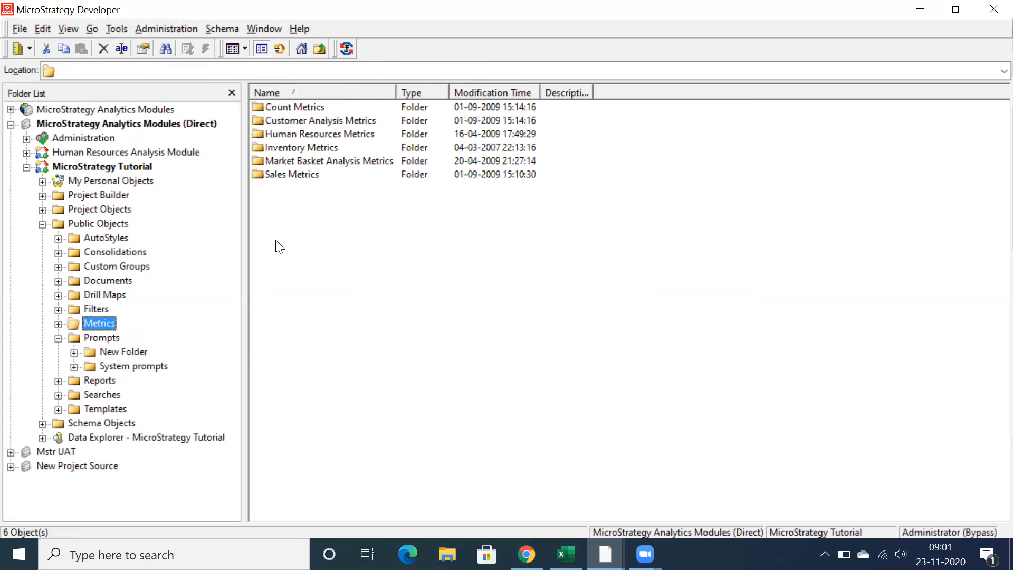
{"action": "right_click", "coordinate": [295, 262]}
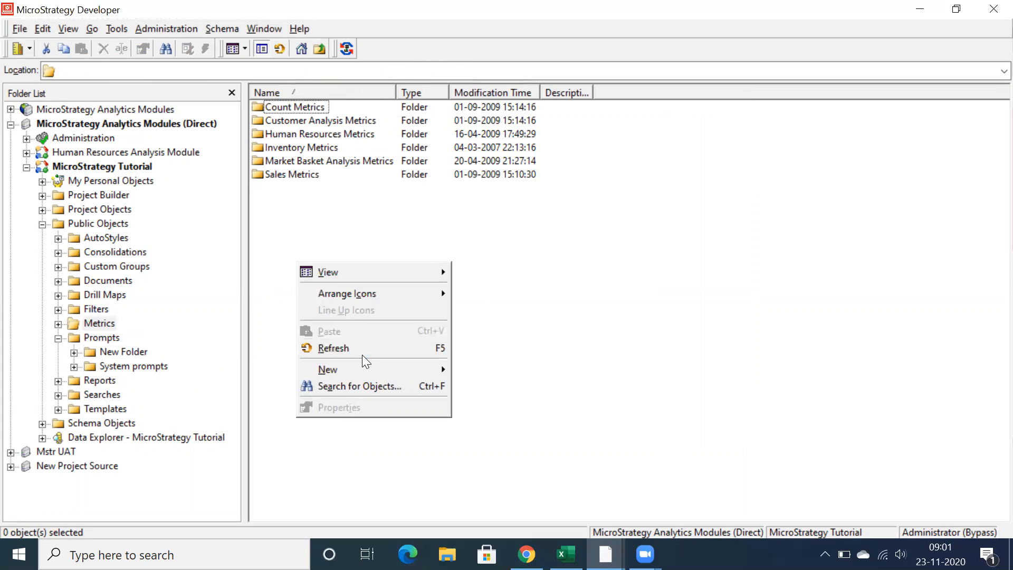
{"action": "mouse_move", "coordinate": [363, 371]}
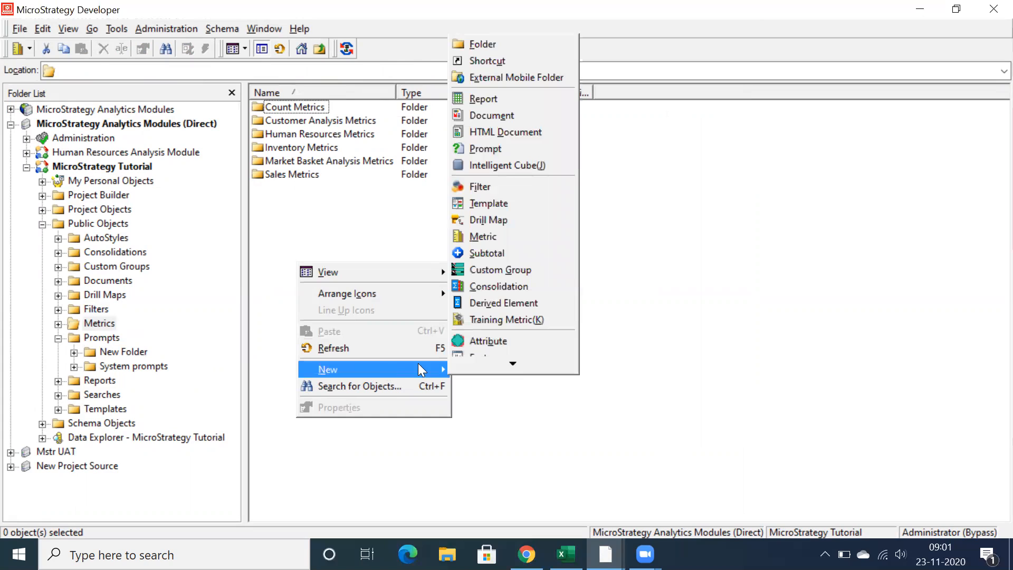
{"action": "mouse_move", "coordinate": [452, 368]}
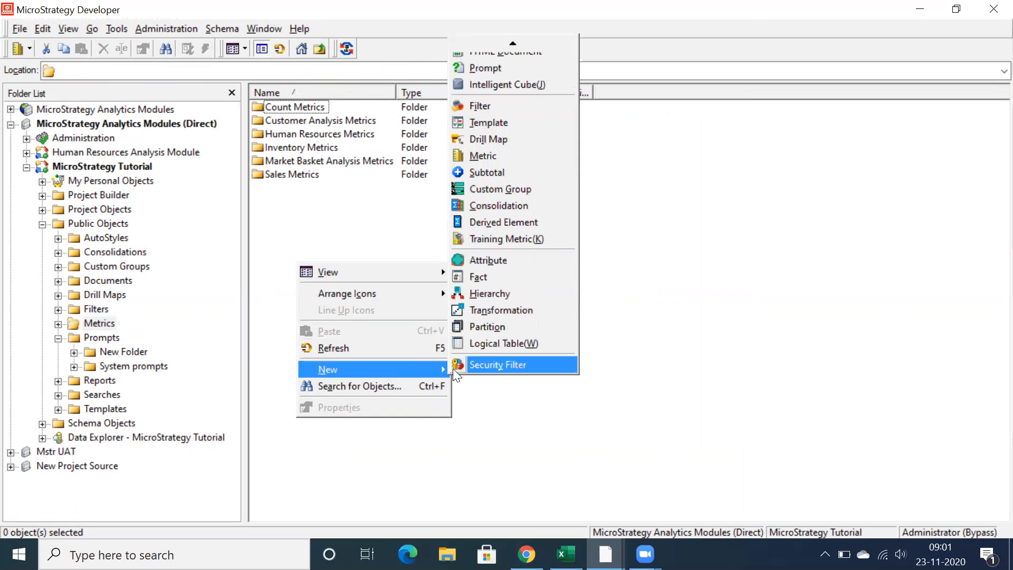
{"action": "left_click", "coordinate": [515, 154]}
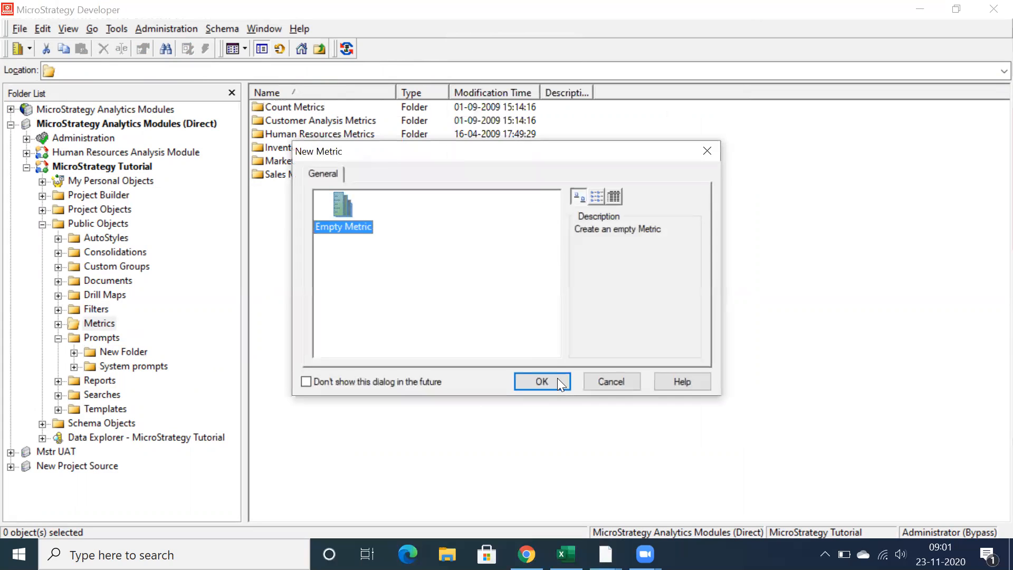
{"action": "left_click", "coordinate": [557, 378]}
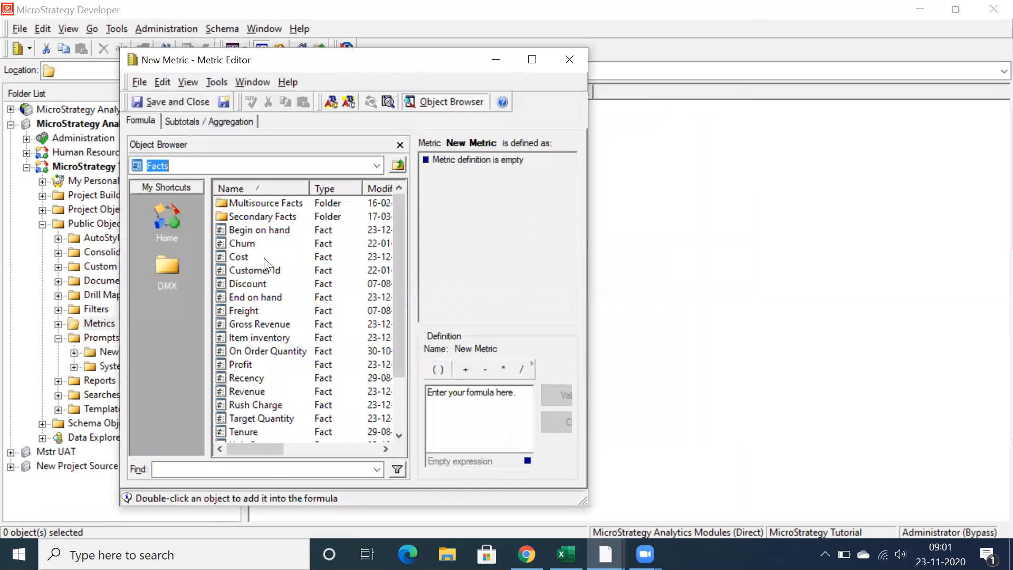
{"action": "left_click", "coordinate": [532, 59]}
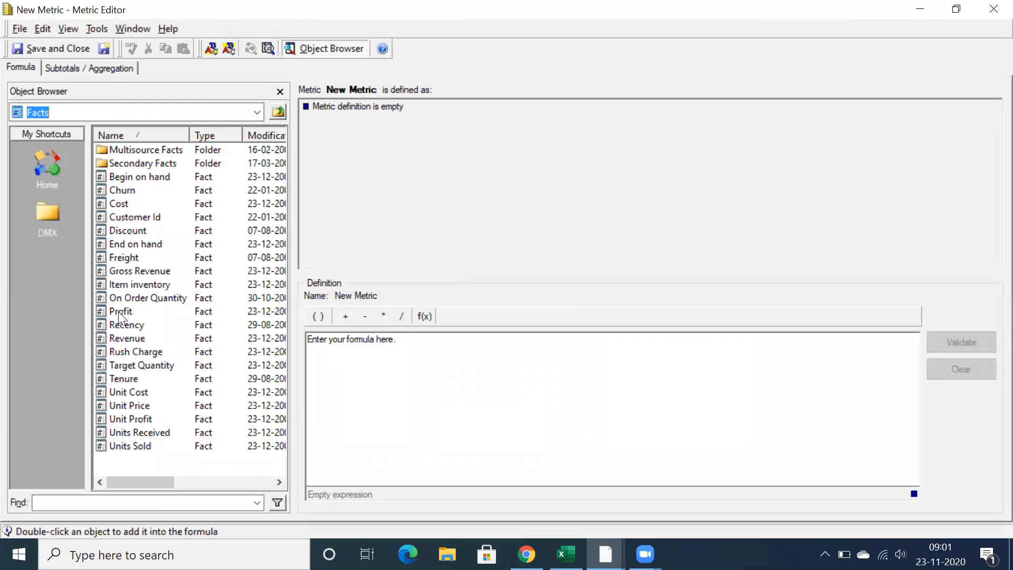
Define the metric formula as Sum(Profit) multiplied by the Value (Number) prompt from Public Objects > Prompts > New Folder
{"action": "double_click", "coordinate": [120, 311]}
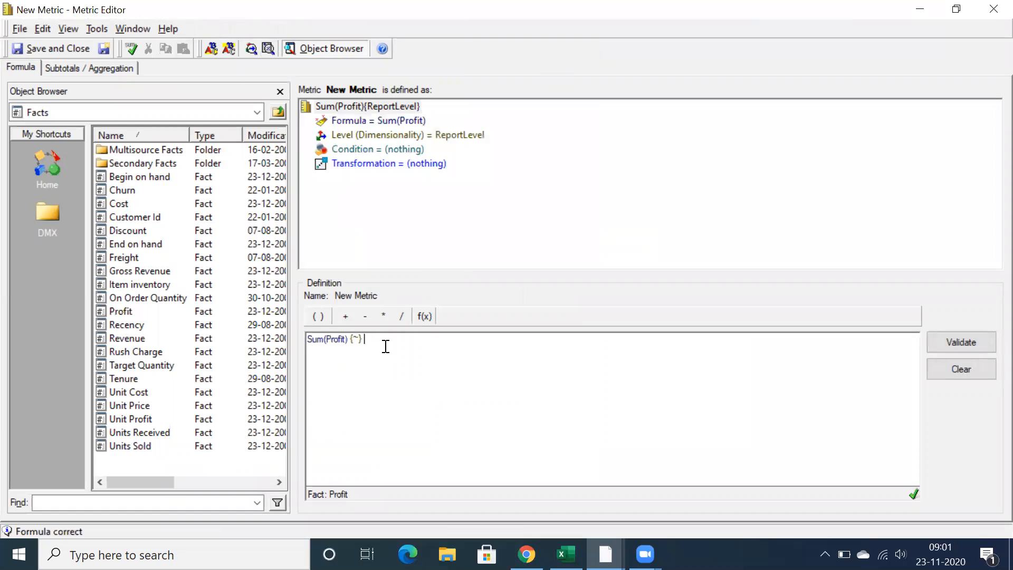
{"action": "left_click", "coordinate": [386, 317]}
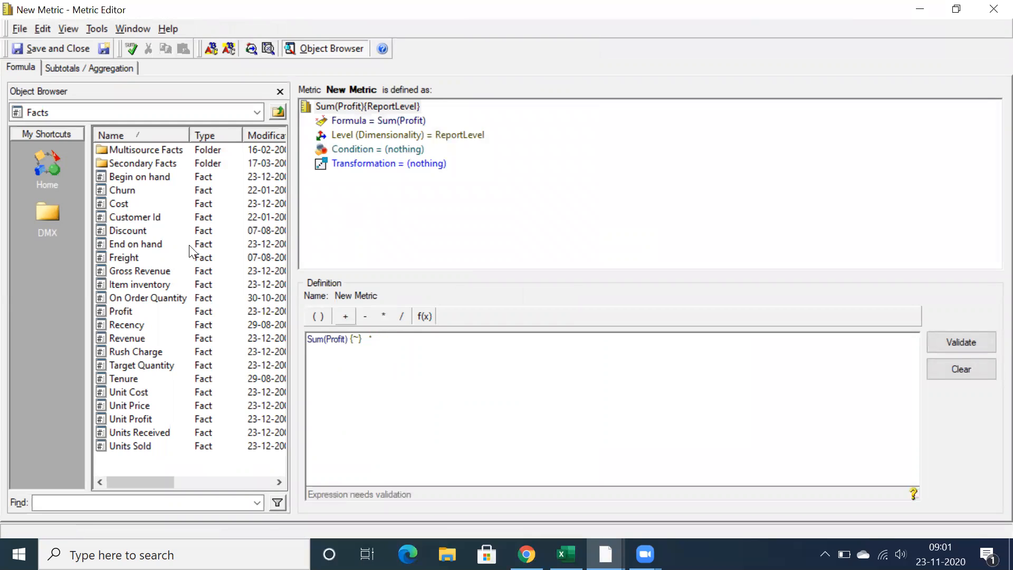
{"action": "left_click", "coordinate": [252, 112]}
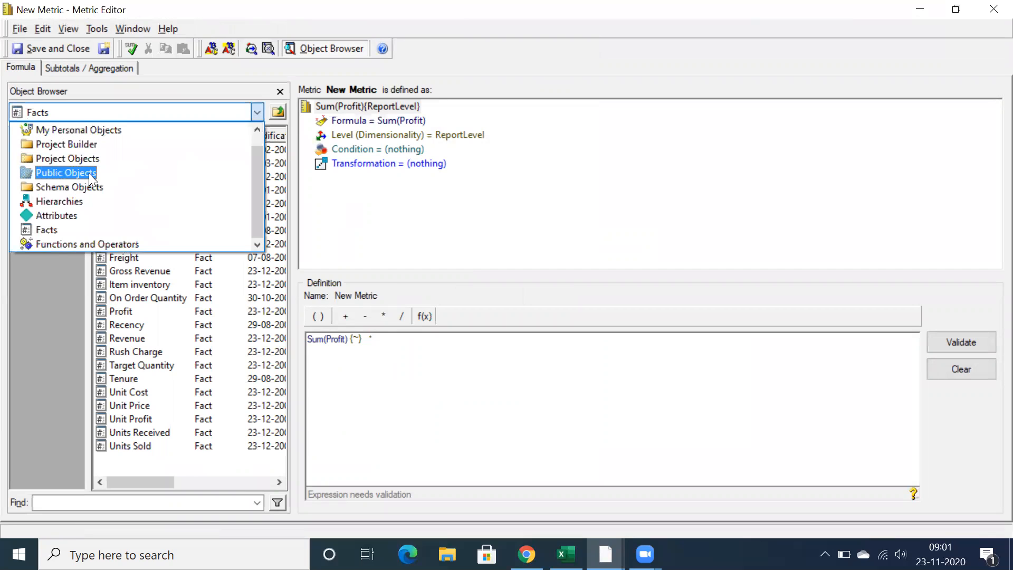
{"action": "left_click", "coordinate": [89, 173]}
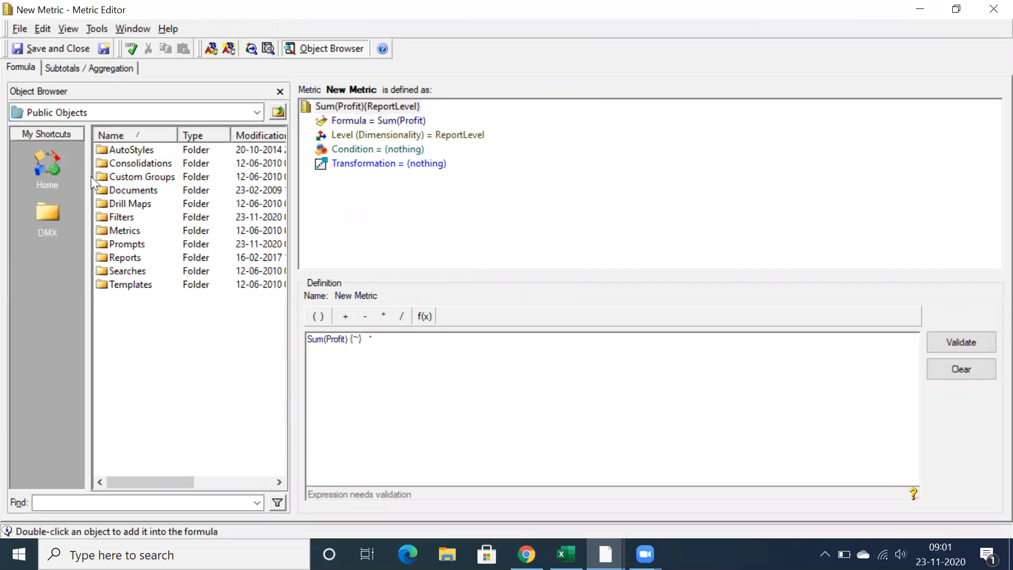
{"action": "double_click", "coordinate": [117, 243]}
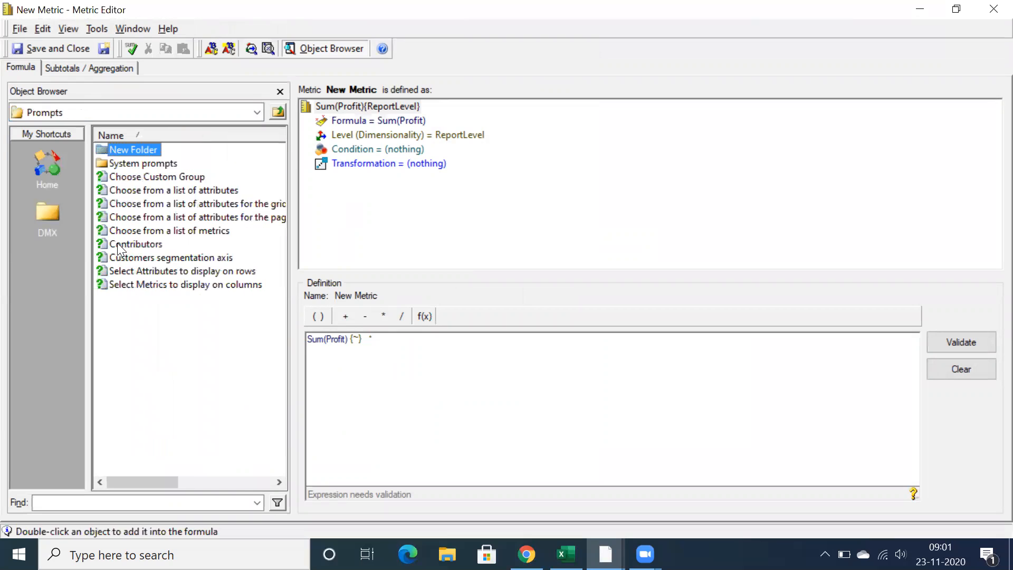
{"action": "double_click", "coordinate": [127, 153]}
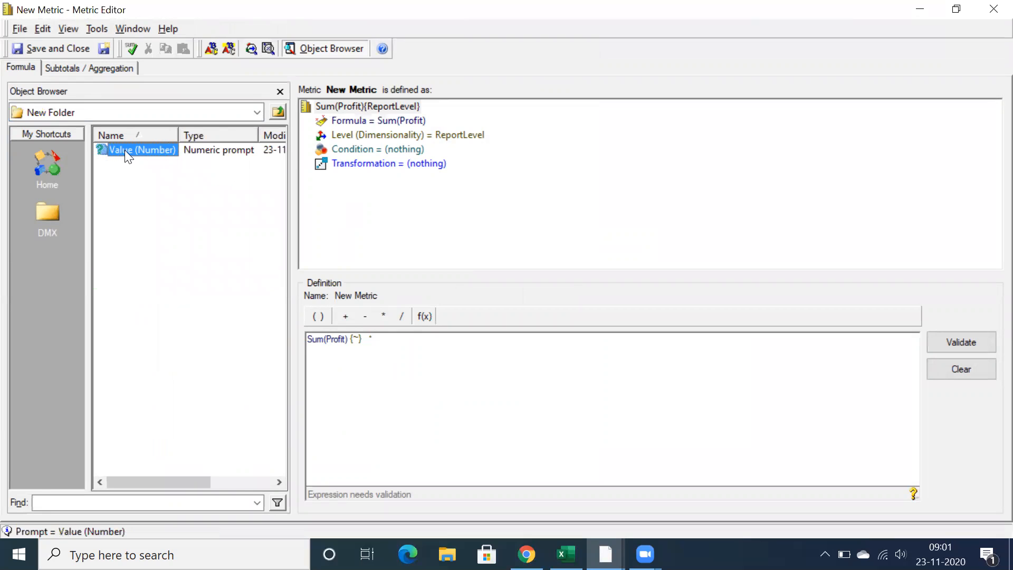
{"action": "double_click", "coordinate": [124, 150]}
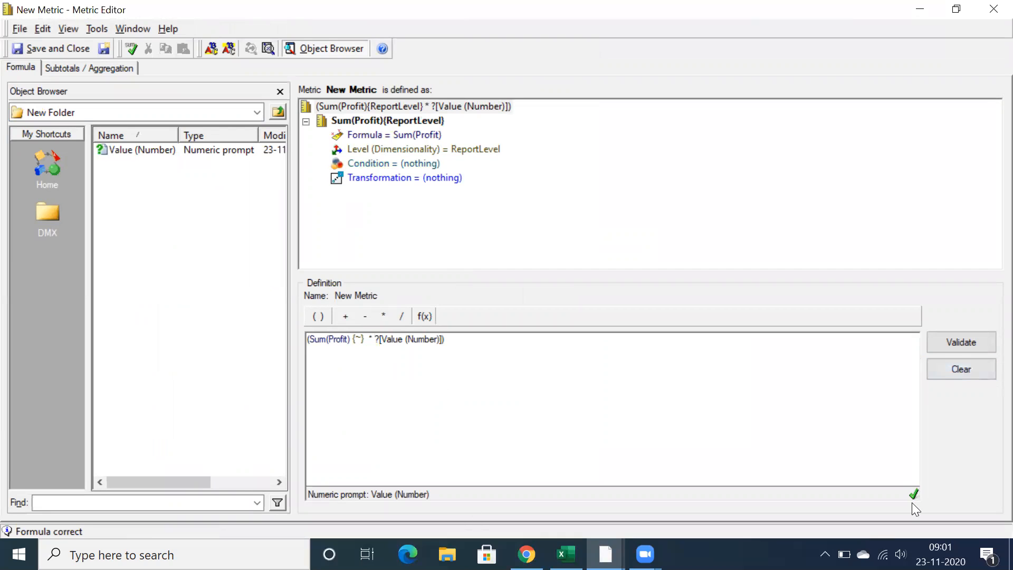
Save the completed metric in the Metrics folder as Profit Prompt value
{"action": "double_click", "coordinate": [319, 338]}
{"action": "left_click_drag", "start_coordinate": [344, 339], "coordinate": [372, 339]}
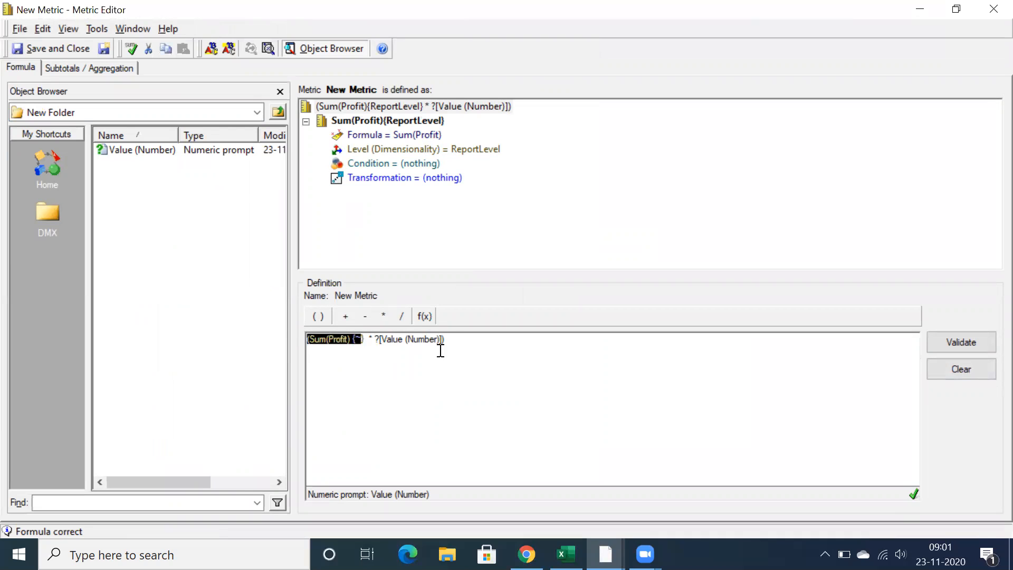
{"action": "left_click_drag", "start_coordinate": [453, 340], "coordinate": [449, 339]}
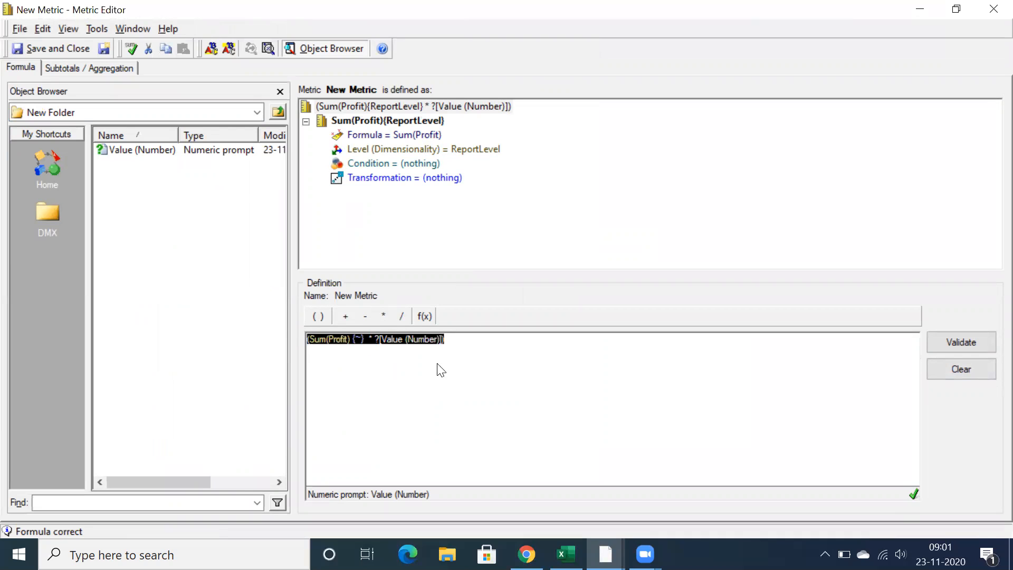
{"action": "left_click", "coordinate": [66, 47]}
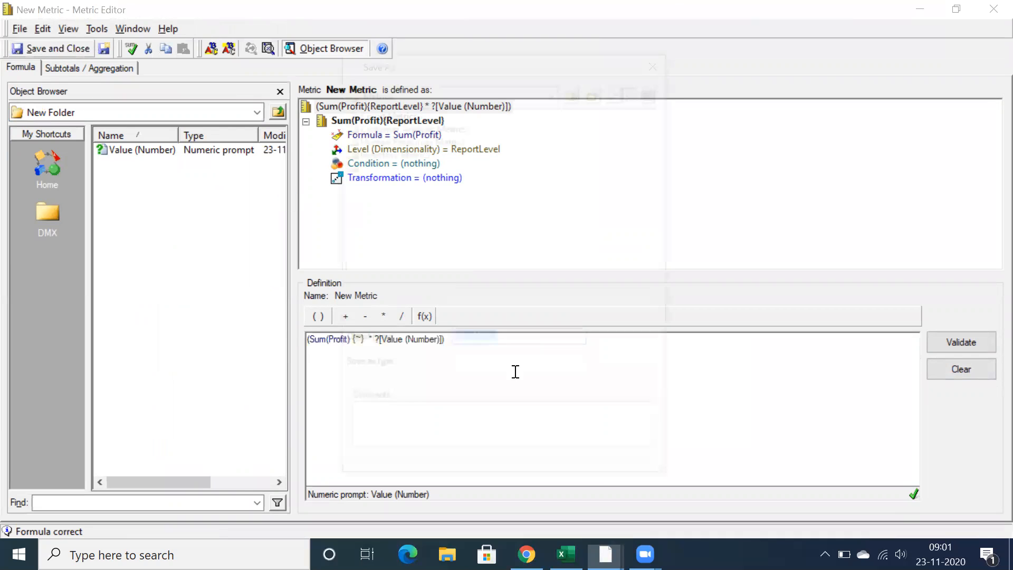
{"action": "type", "text": "Profit"}
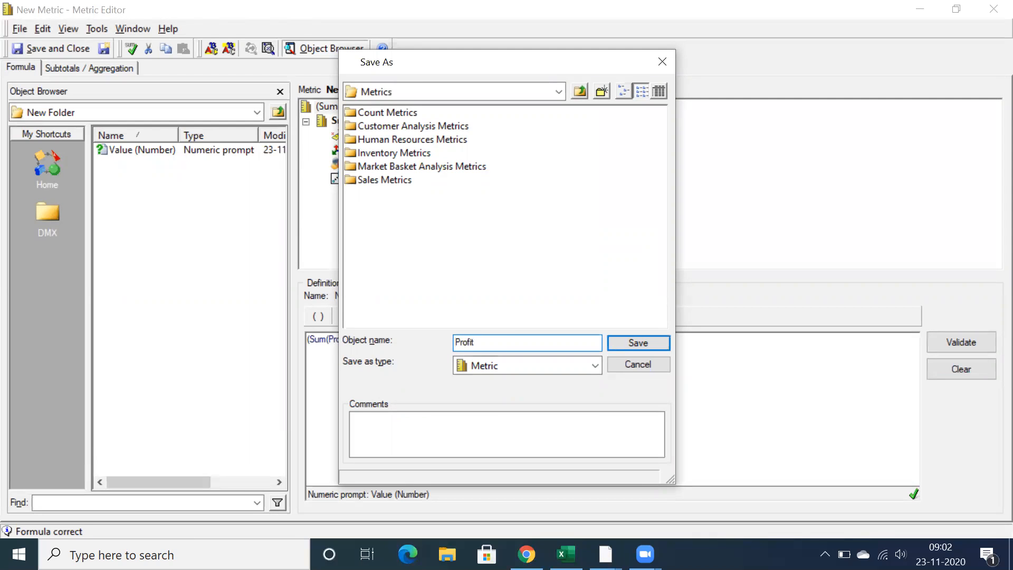
{"action": "type", "text": " Prompt value"}
{"action": "key", "text": "Return"}
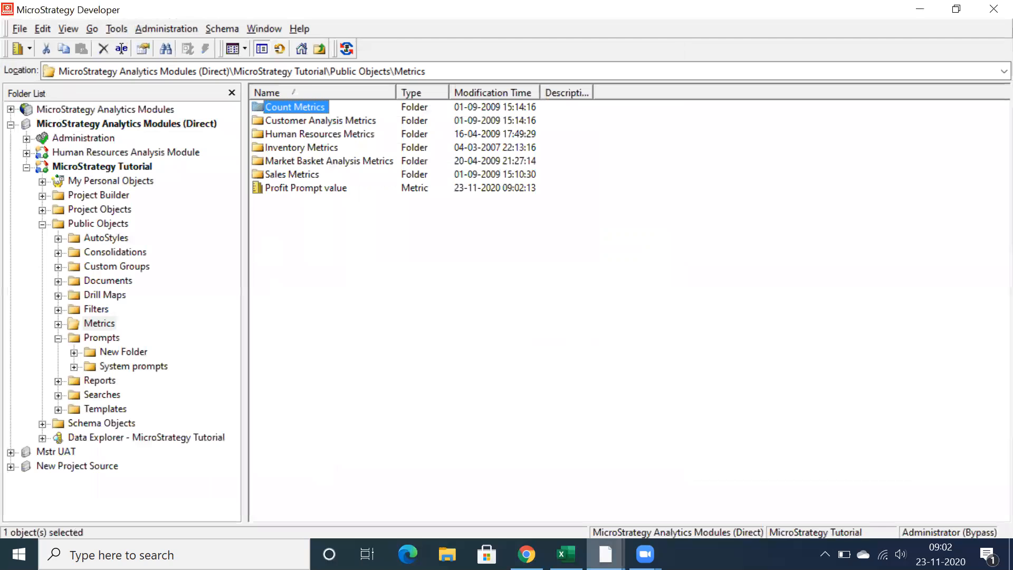
Return to the New Report window, reopen the report in design view and add the Profit Prompt value metric after Revenue
{"action": "mouse_move", "coordinate": [606, 554]}
{"action": "left_click", "coordinate": [638, 507]}
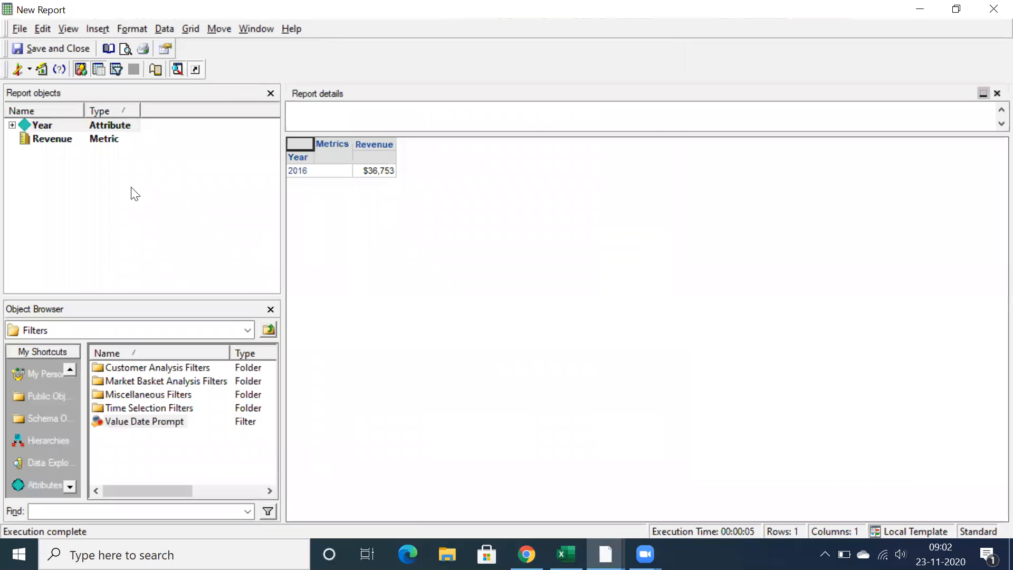
{"action": "left_click", "coordinate": [22, 69]}
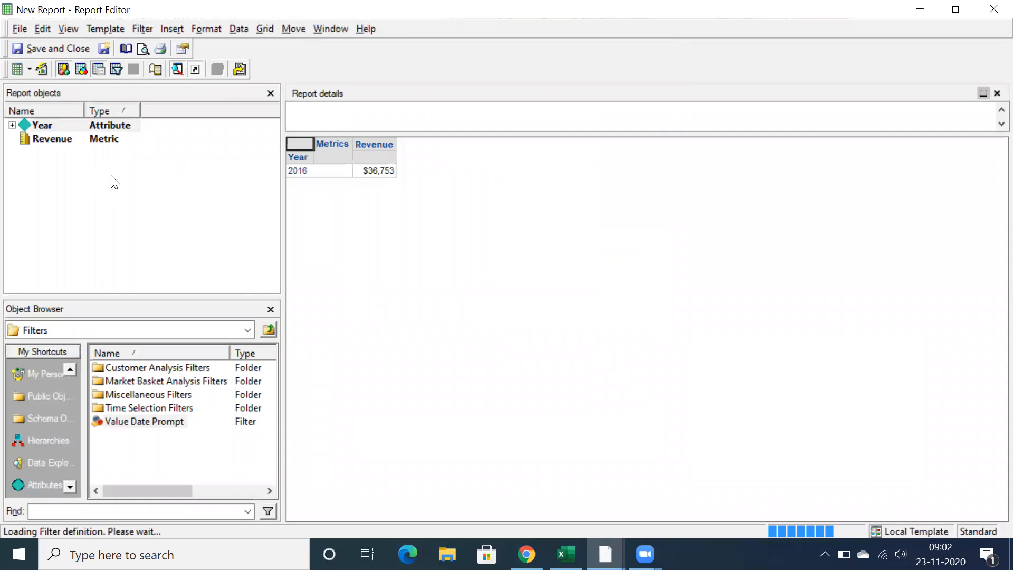
{"action": "left_click", "coordinate": [36, 349]}
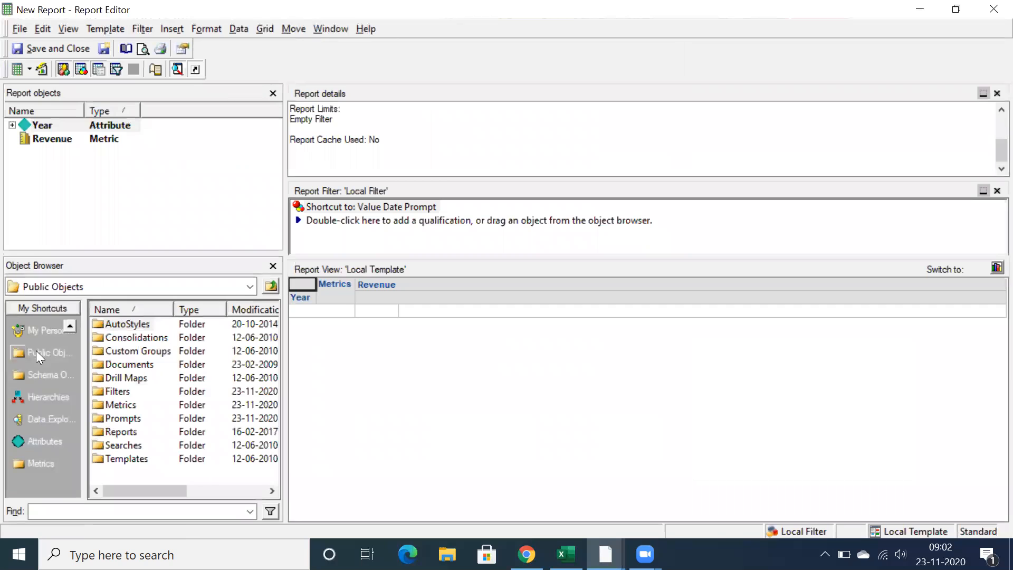
{"action": "double_click", "coordinate": [118, 405]}
{"action": "left_click_drag", "start_coordinate": [120, 406], "coordinate": [423, 314]}
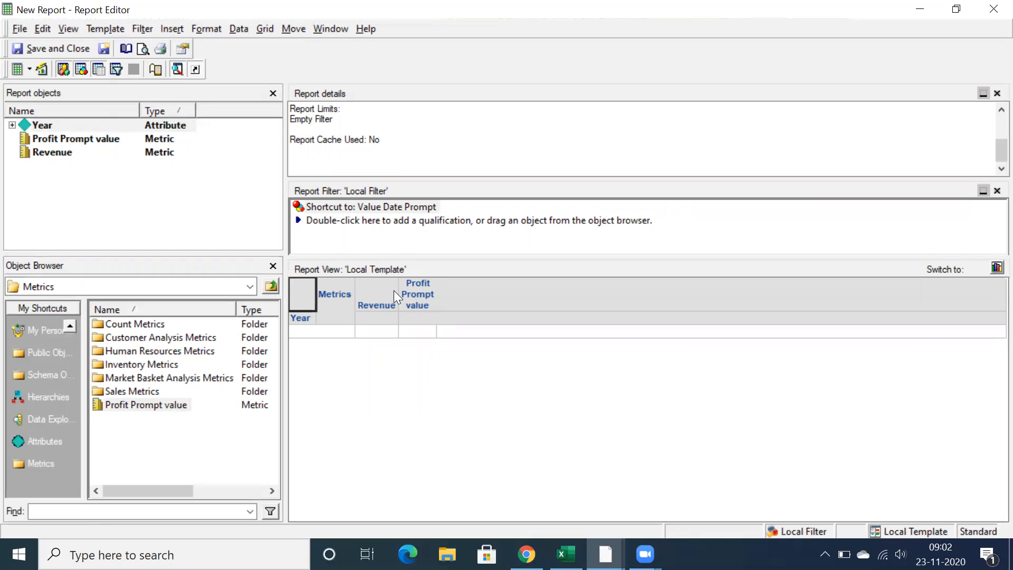
Run the report, answering the Number prompt with 2
{"action": "left_click", "coordinate": [42, 70]}
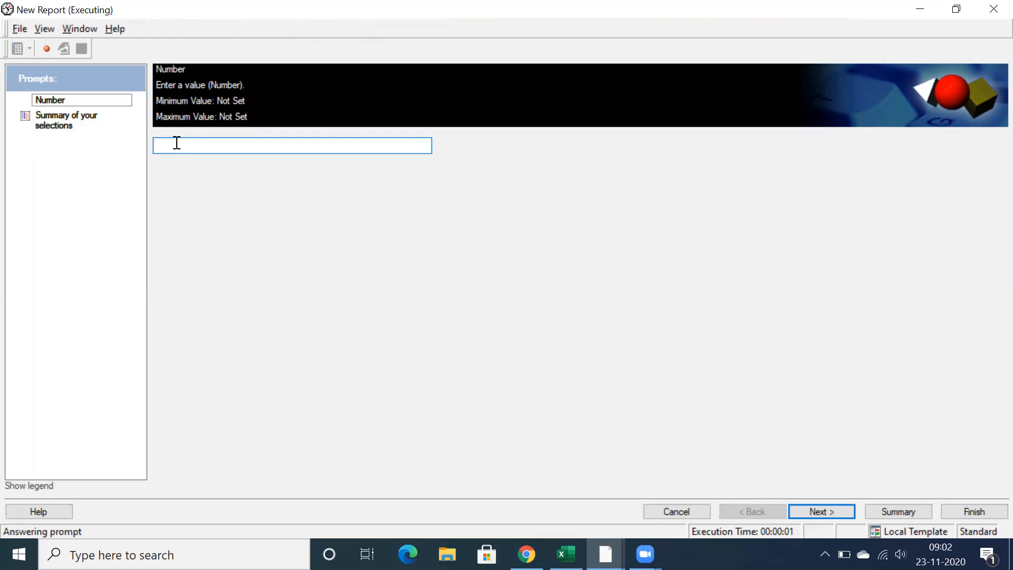
{"action": "type", "text": "2"}
{"action": "left_click", "coordinate": [836, 511]}
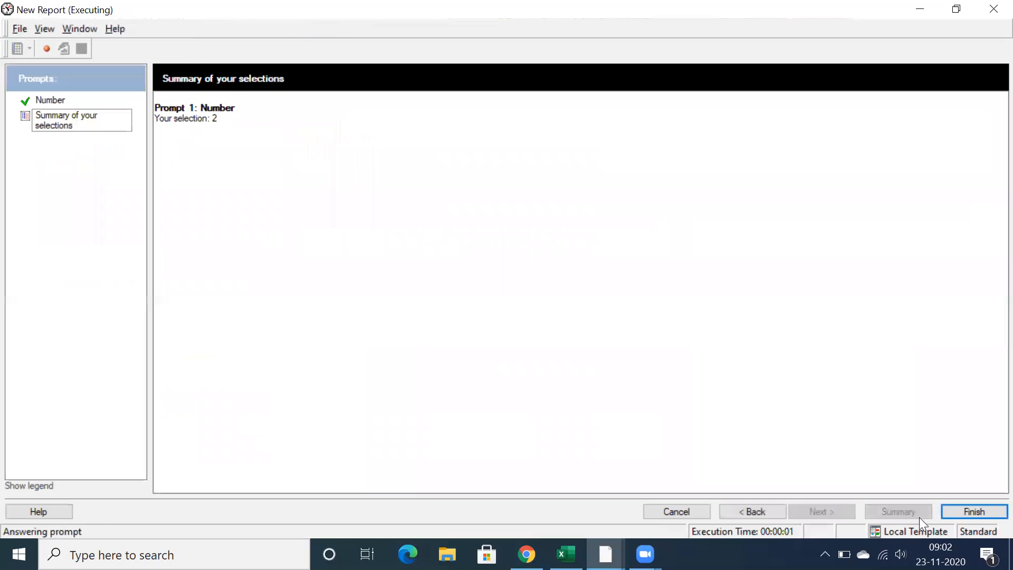
{"action": "left_click", "coordinate": [967, 515]}
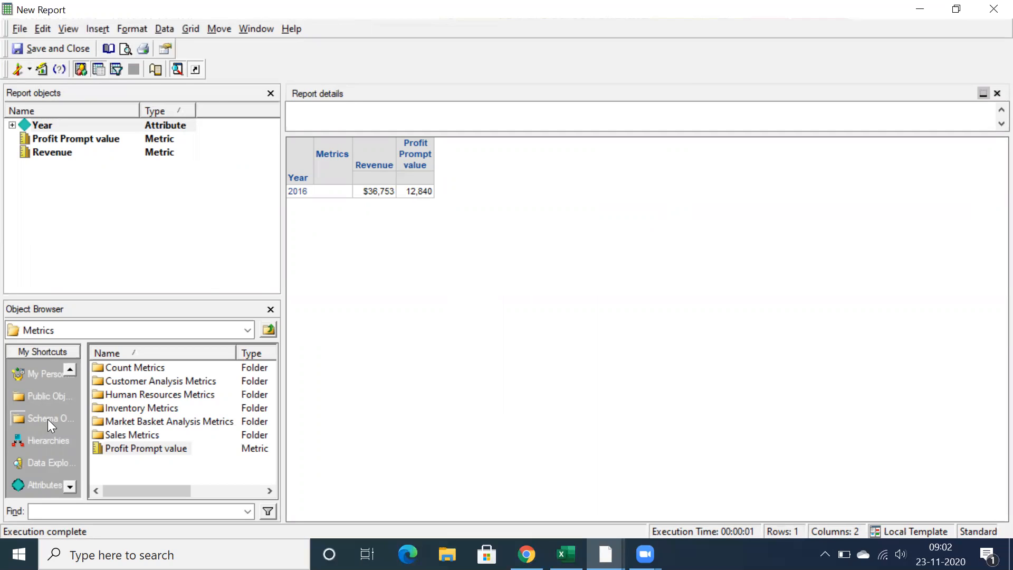
Add the Profit metric from the Sales Metrics folder to the report grid and compare its 2016 value with Profit Prompt value
{"action": "double_click", "coordinate": [127, 435]}
{"action": "scroll", "coordinate": [133, 408], "scroll_direction": "down", "scroll_amount": 3}
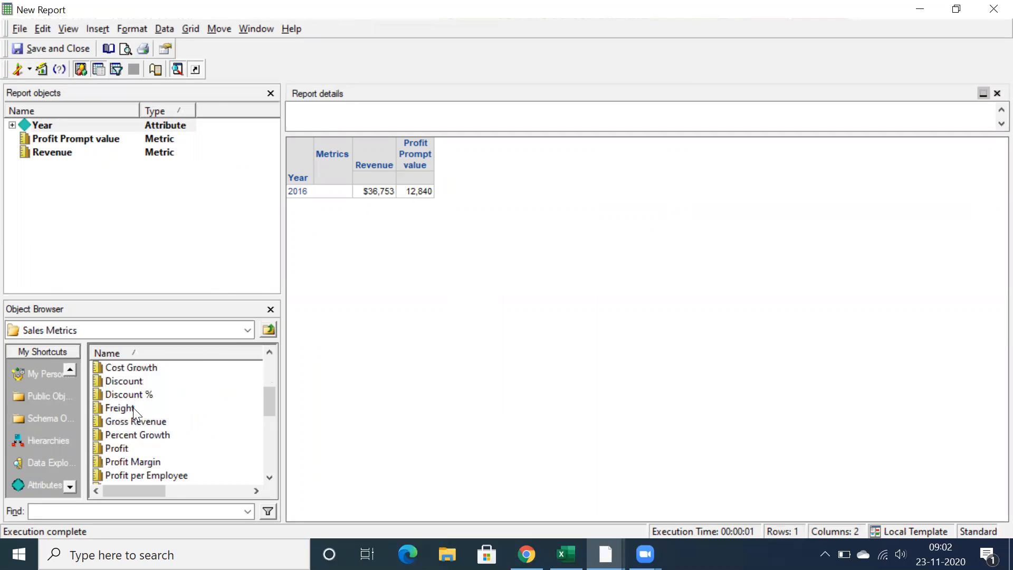
{"action": "scroll", "coordinate": [133, 408], "scroll_direction": "down", "scroll_amount": 1}
{"action": "left_click", "coordinate": [112, 409]}
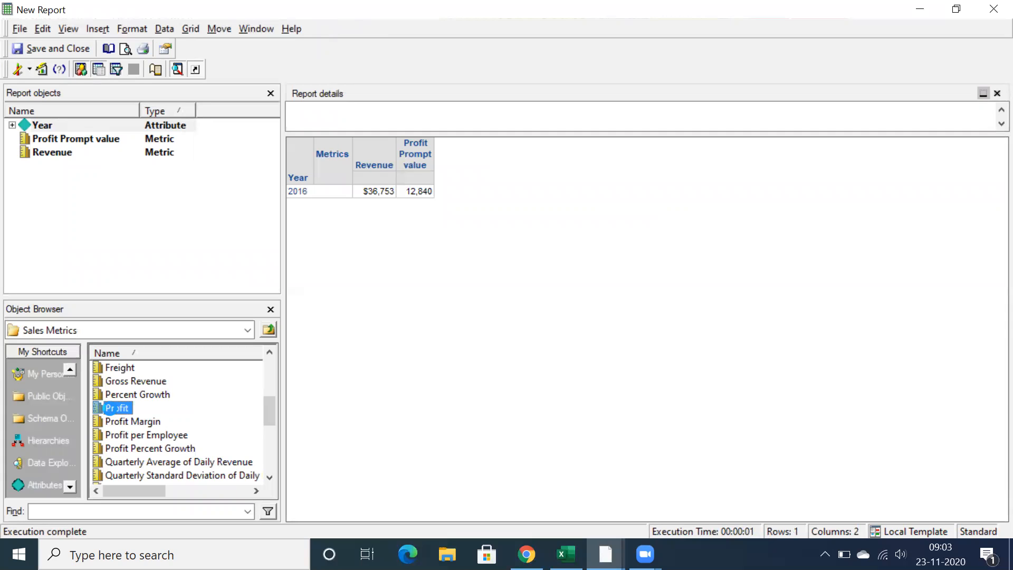
{"action": "left_click_drag", "start_coordinate": [112, 410], "coordinate": [482, 346]}
{"action": "left_click", "coordinate": [548, 319]}
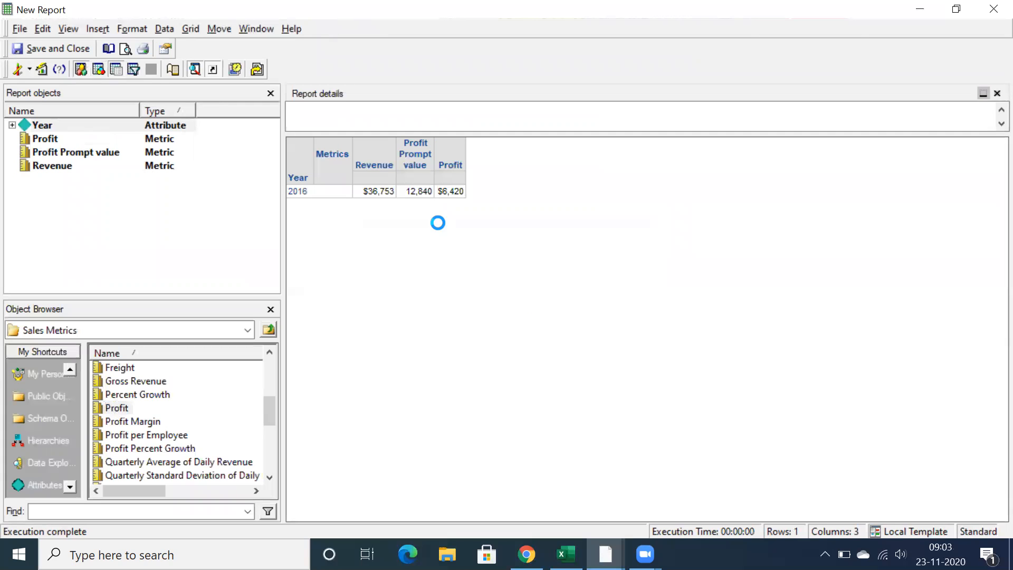
{"action": "left_click", "coordinate": [452, 193]}
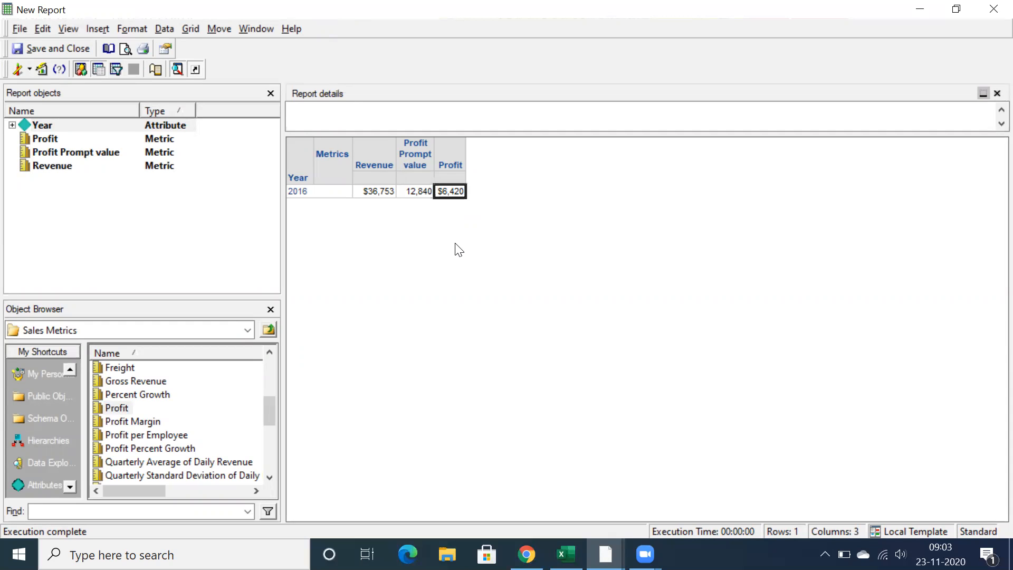
{"action": "left_click", "coordinate": [416, 192]}
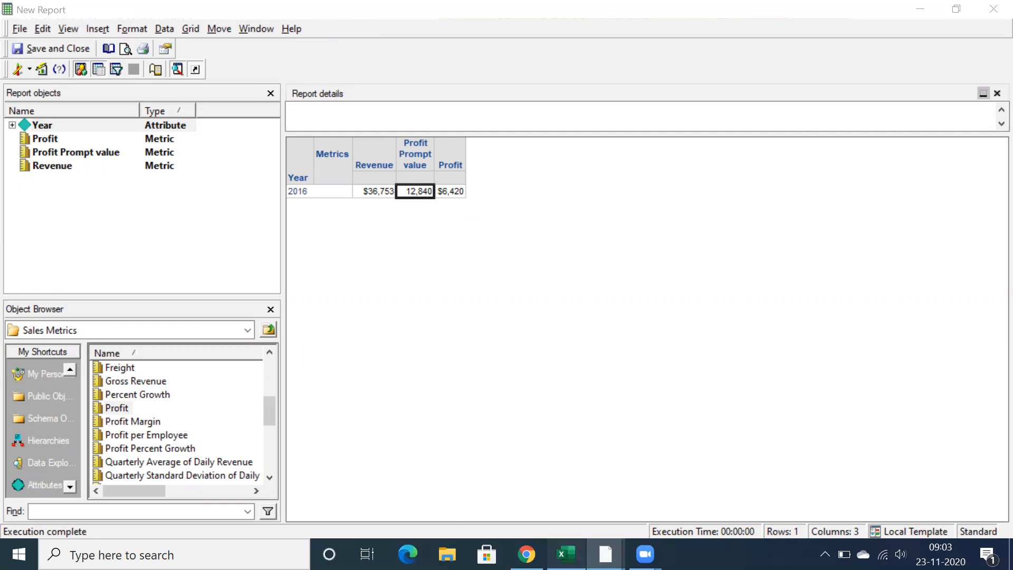
Switch to Excel and enter Number, Text and Data in cells B8, C8 and D8 beside the value prompt label
{"action": "left_click", "coordinate": [567, 554]}
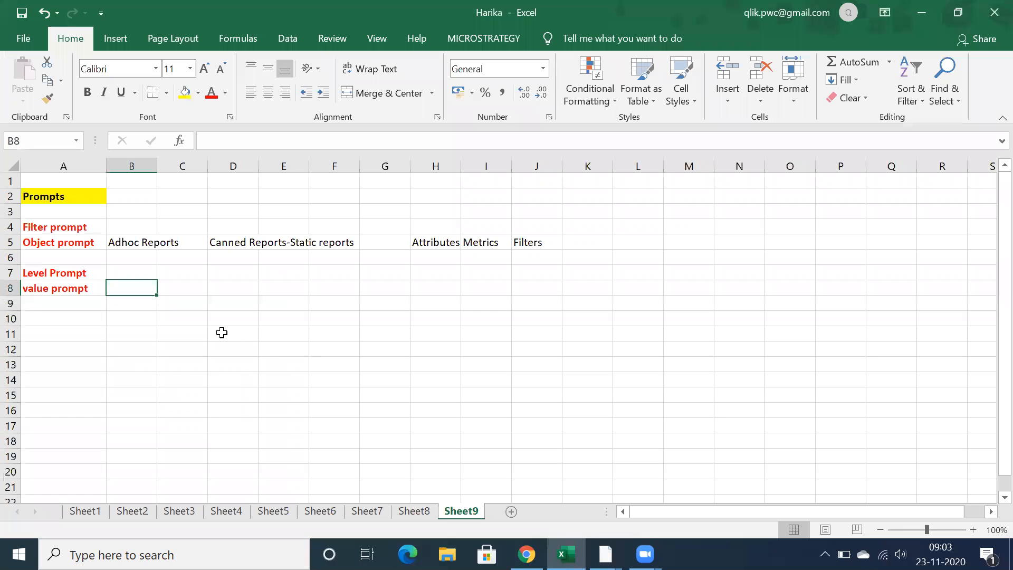
{"action": "type", "text": "Number"}
{"action": "key", "text": "Tab"}
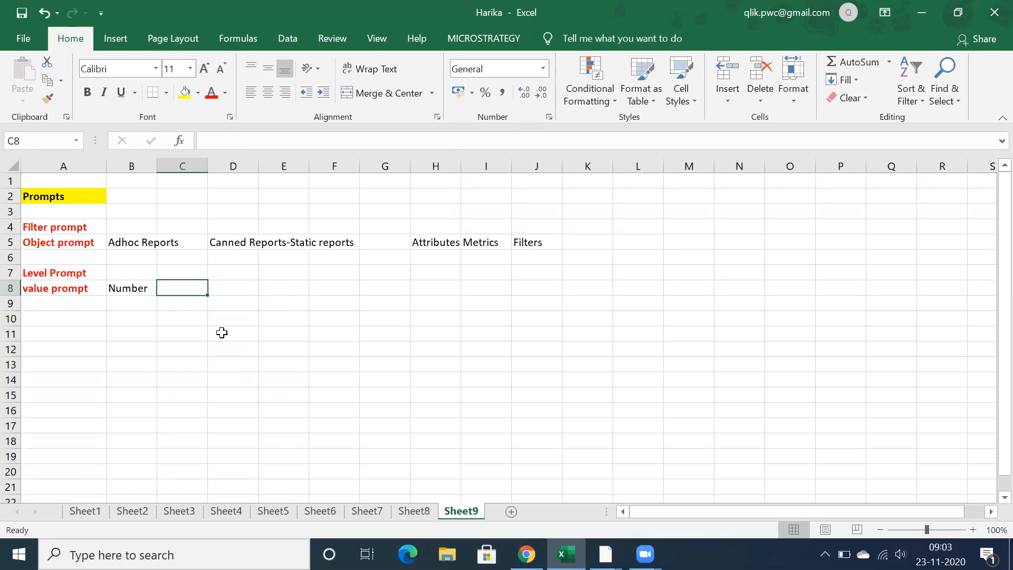
{"action": "type", "text": "Text"}
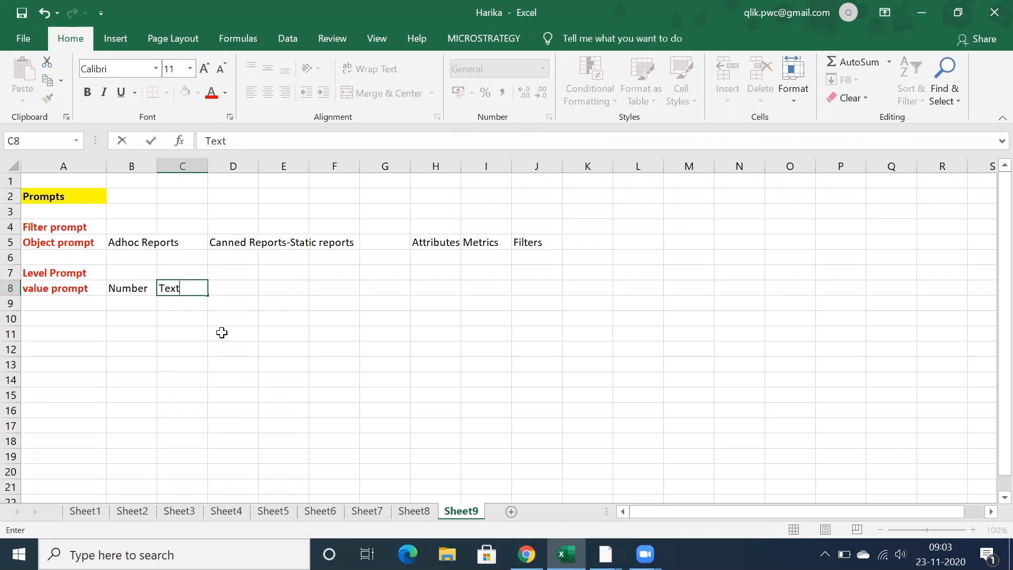
{"action": "key", "text": "Tab"}
{"action": "type", "text": "Data"}
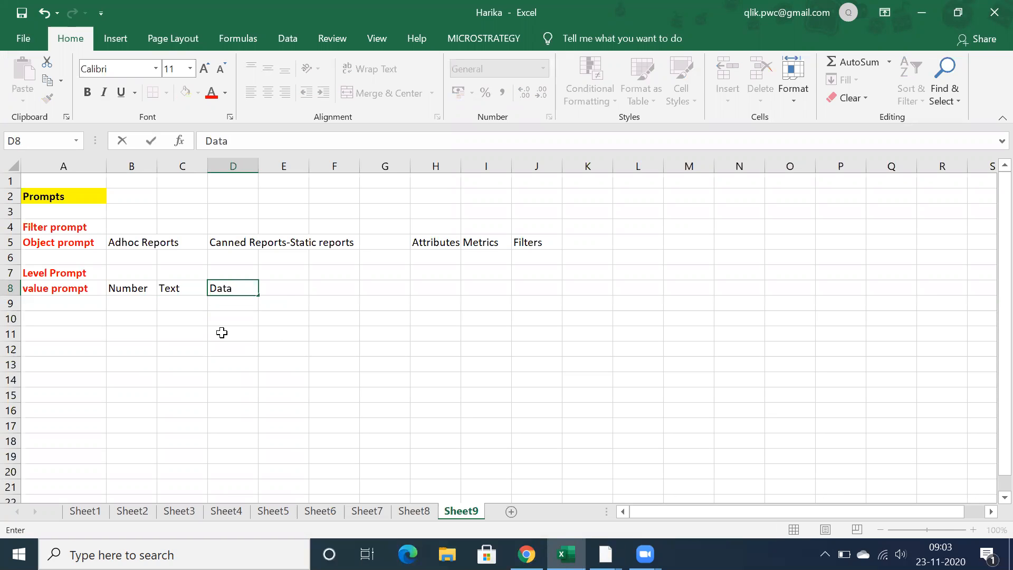
{"action": "left_click", "coordinate": [160, 339]}
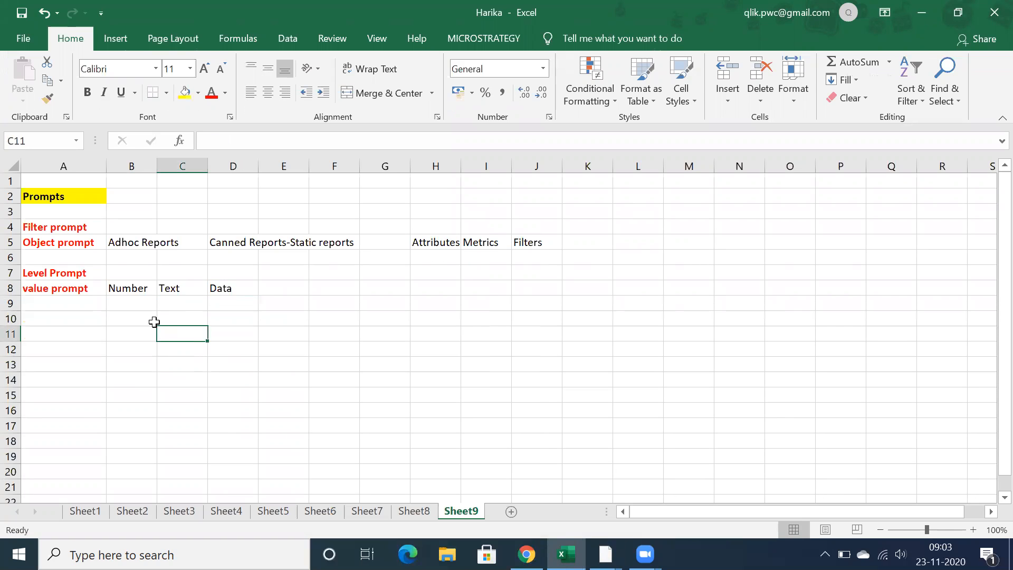
{"action": "left_click", "coordinate": [130, 288]}
{"action": "left_click", "coordinate": [173, 287]}
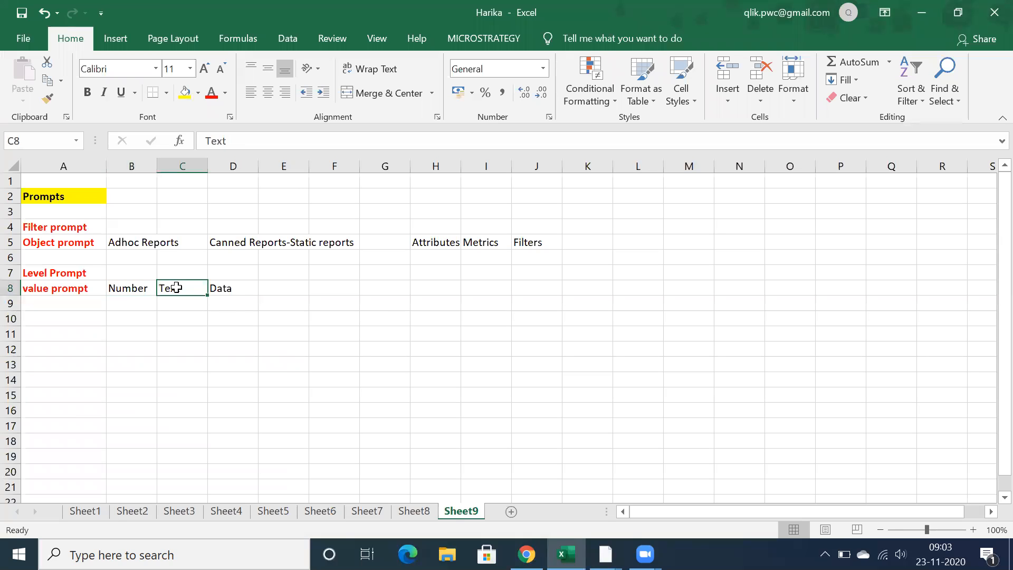
Switch to MicroStrategy Developer and create an empty filter in the Filters folder under Public Objects
{"action": "mouse_move", "coordinate": [606, 555]}
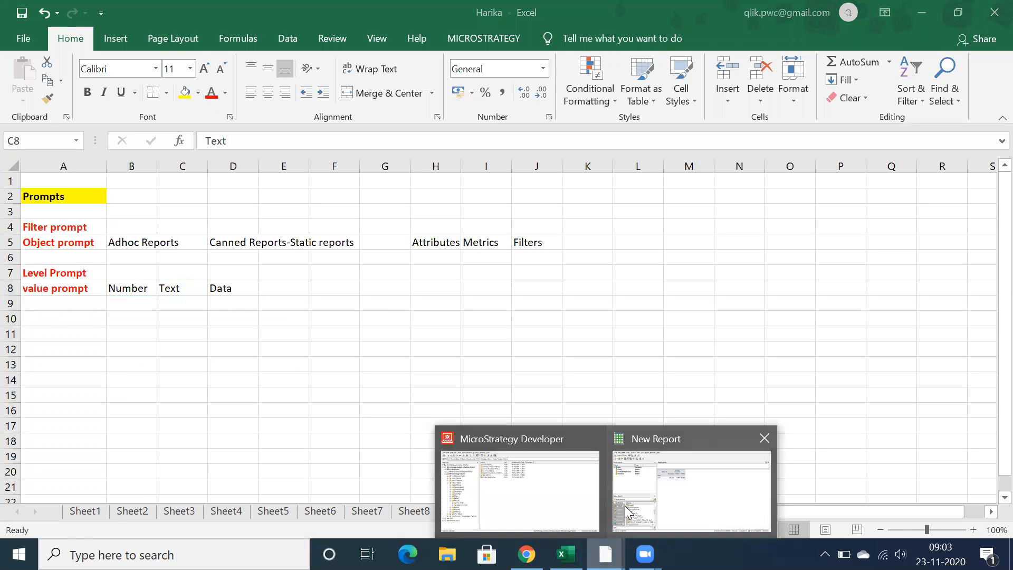
{"action": "left_click", "coordinate": [624, 491]}
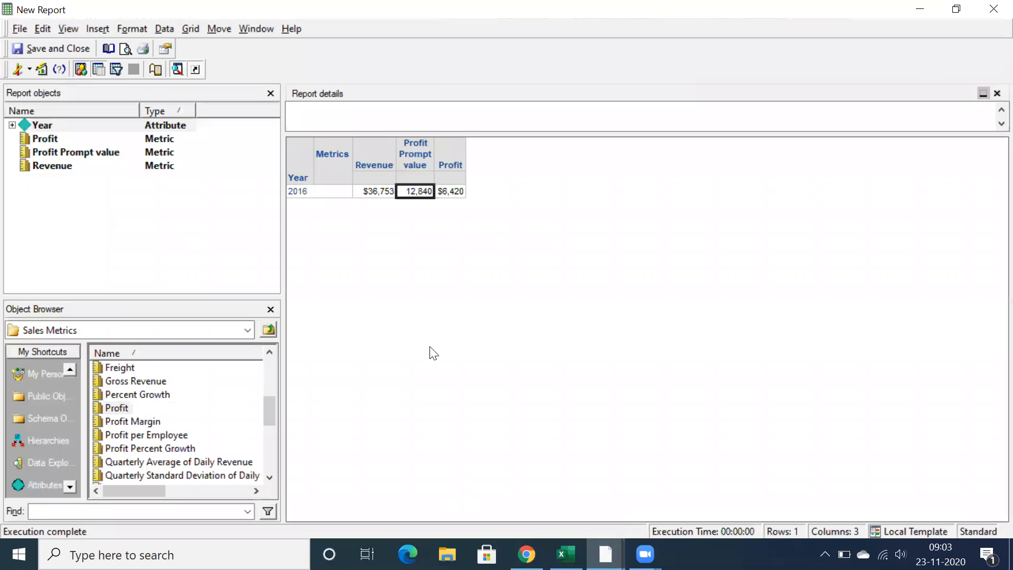
{"action": "mouse_move", "coordinate": [606, 554]}
{"action": "left_click", "coordinate": [549, 507]}
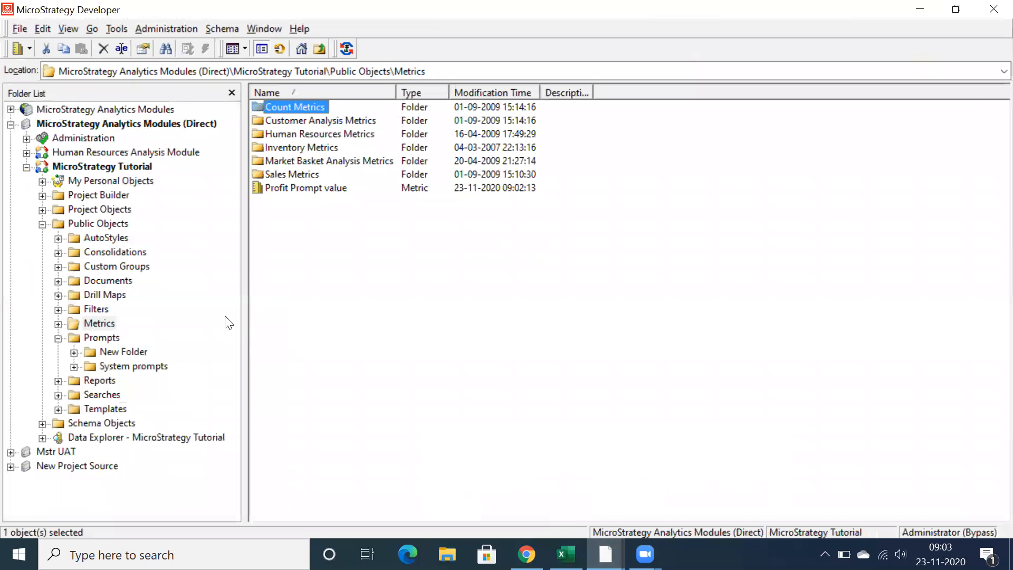
{"action": "left_click", "coordinate": [95, 309]}
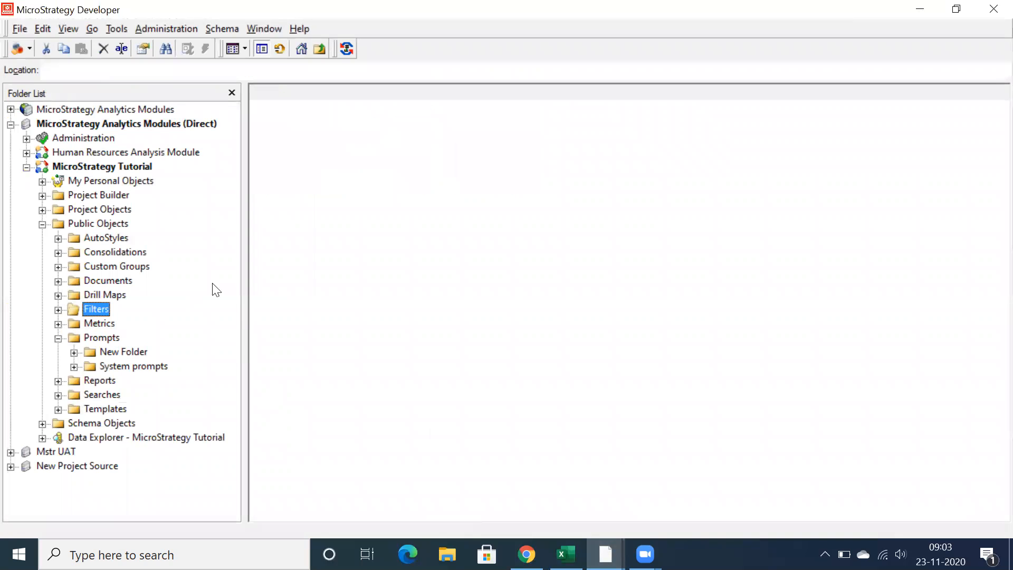
{"action": "right_click", "coordinate": [294, 242]}
{"action": "mouse_move", "coordinate": [361, 349]}
{"action": "scroll", "coordinate": [466, 342], "scroll_direction": "down", "scroll_amount": 3}
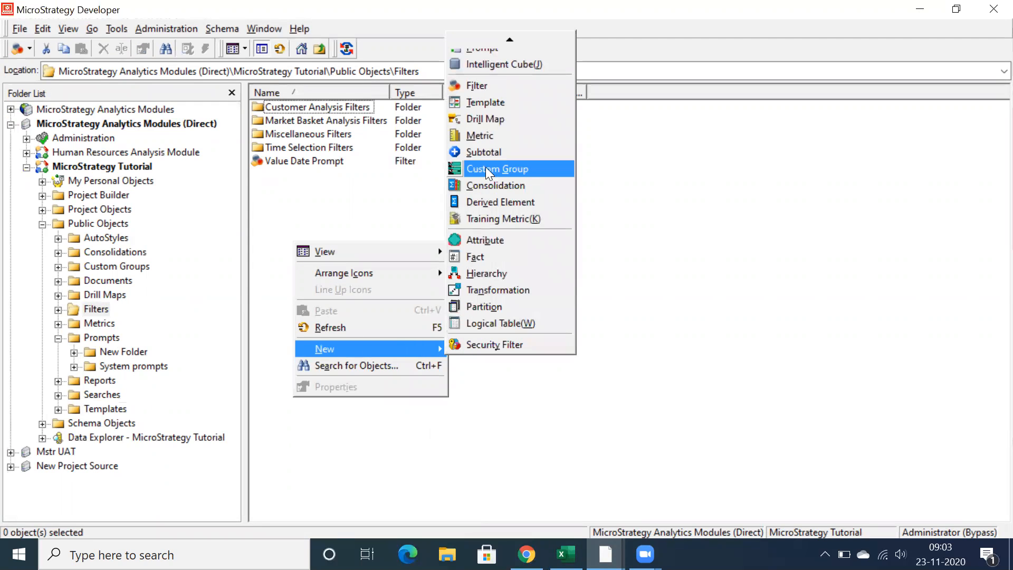
{"action": "scroll", "coordinate": [475, 90], "scroll_direction": "up", "scroll_amount": 3}
{"action": "scroll", "coordinate": [472, 106], "scroll_direction": "up", "scroll_amount": 1}
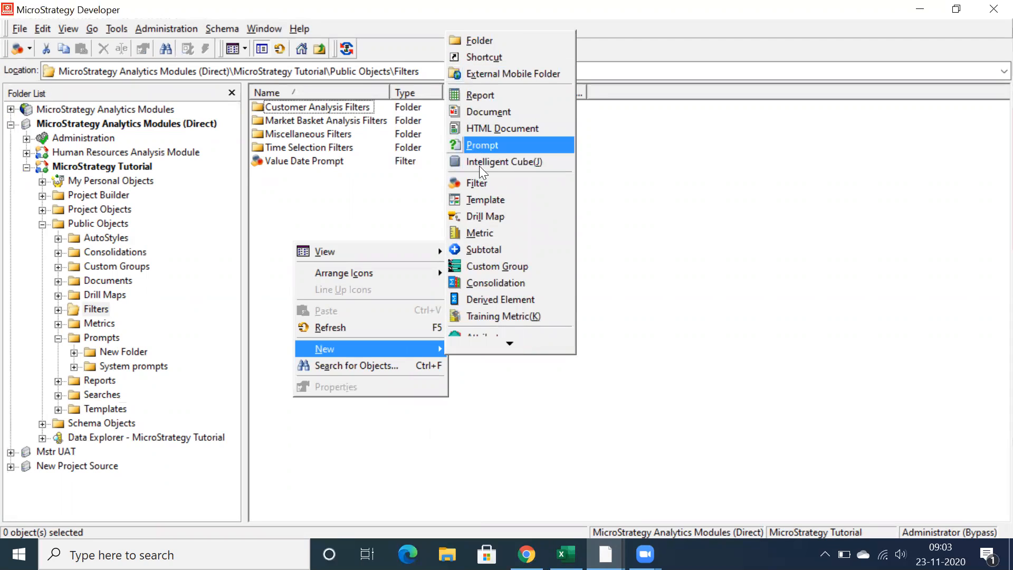
{"action": "left_click", "coordinate": [480, 182]}
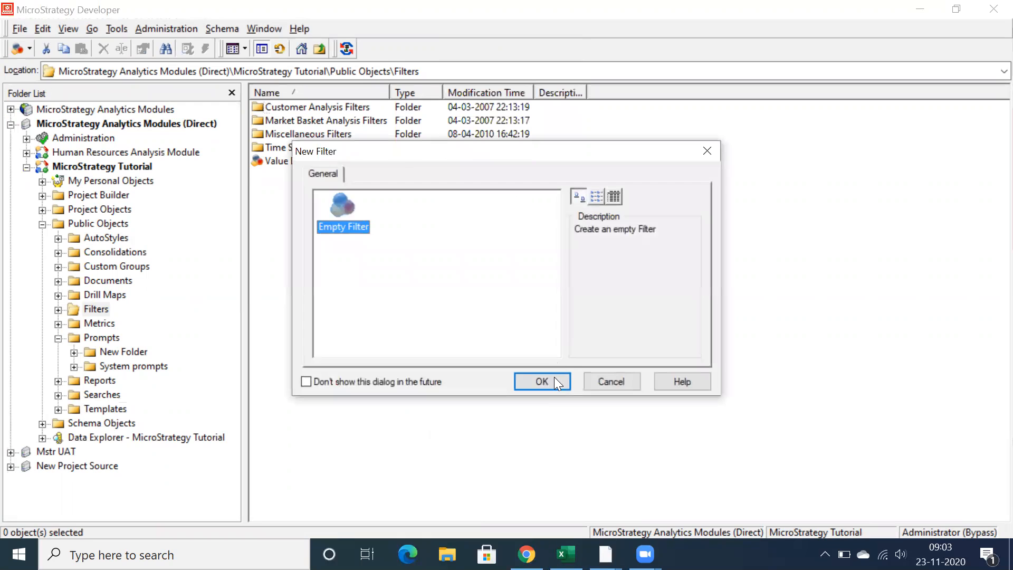
{"action": "left_click", "coordinate": [536, 388]}
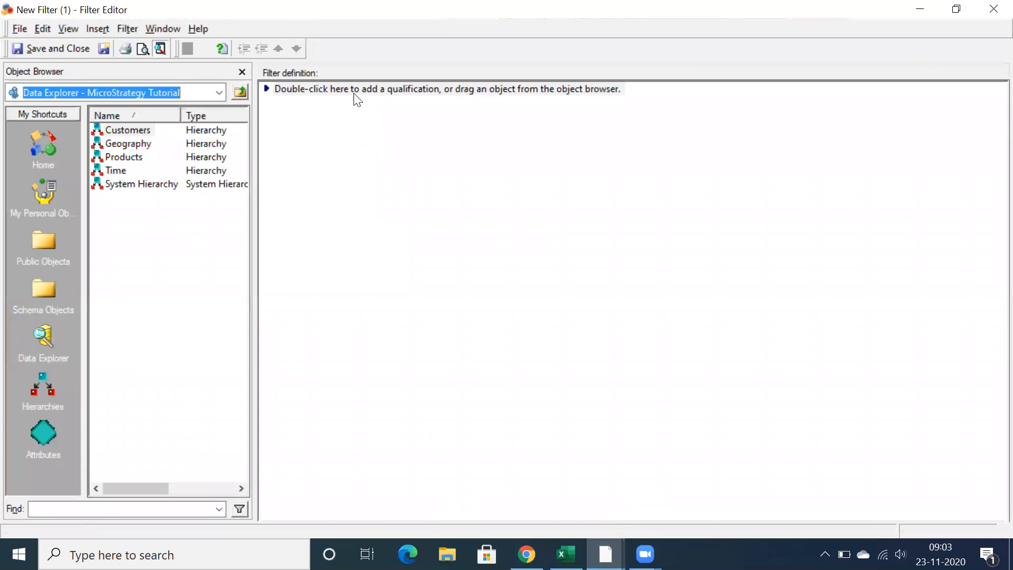
Add an attribute qualification on Category to the new filter, qualifying on DESC with the Exactly operator
{"action": "double_click", "coordinate": [355, 94]}
{"action": "left_click", "coordinate": [960, 234]}
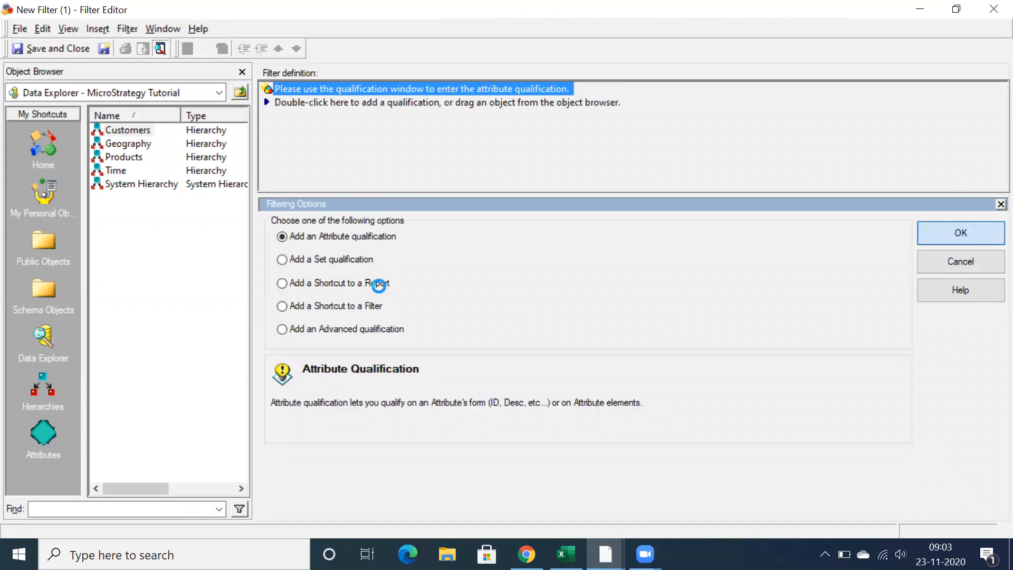
{"action": "type", "text": "categ"}
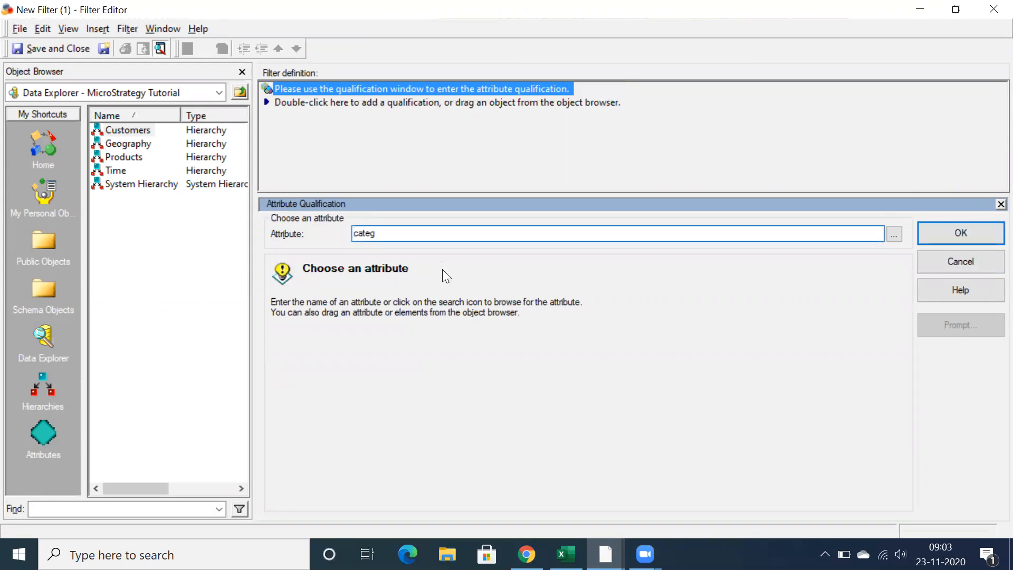
{"action": "key", "text": "Return"}
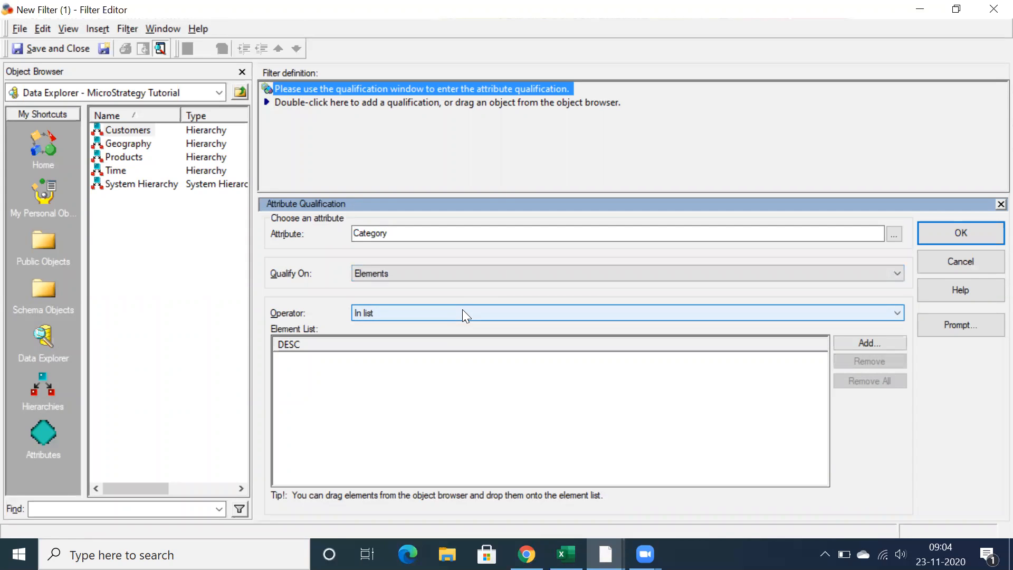
{"action": "left_click", "coordinate": [457, 278]}
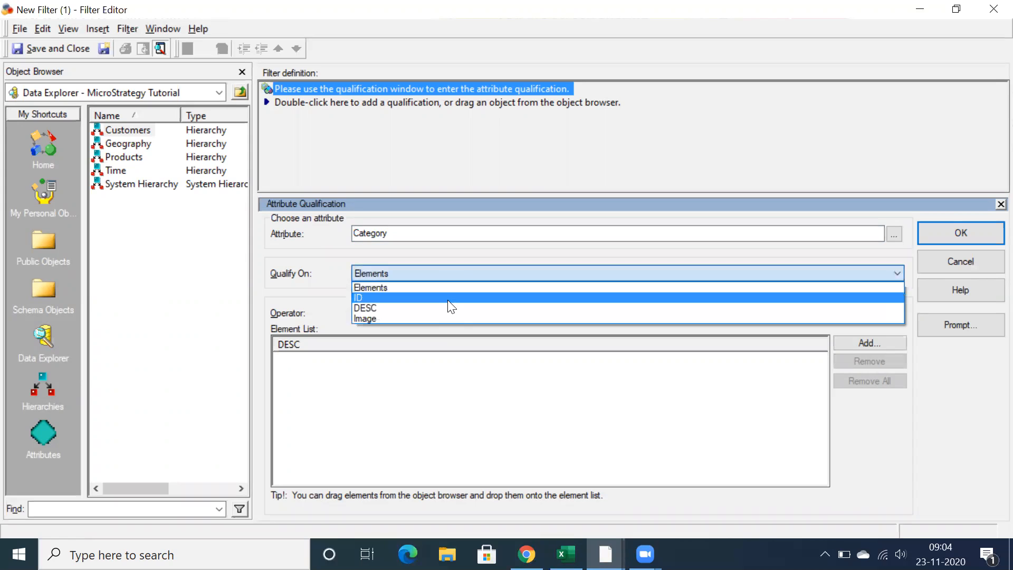
{"action": "left_click", "coordinate": [447, 307]}
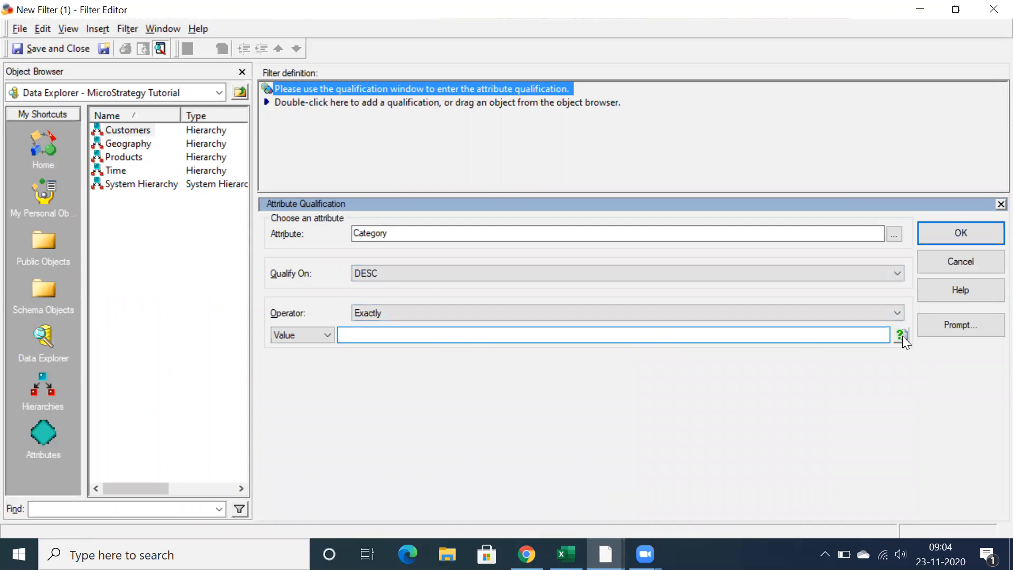
{"action": "left_click", "coordinate": [589, 272]}
{"action": "left_click", "coordinate": [414, 270]}
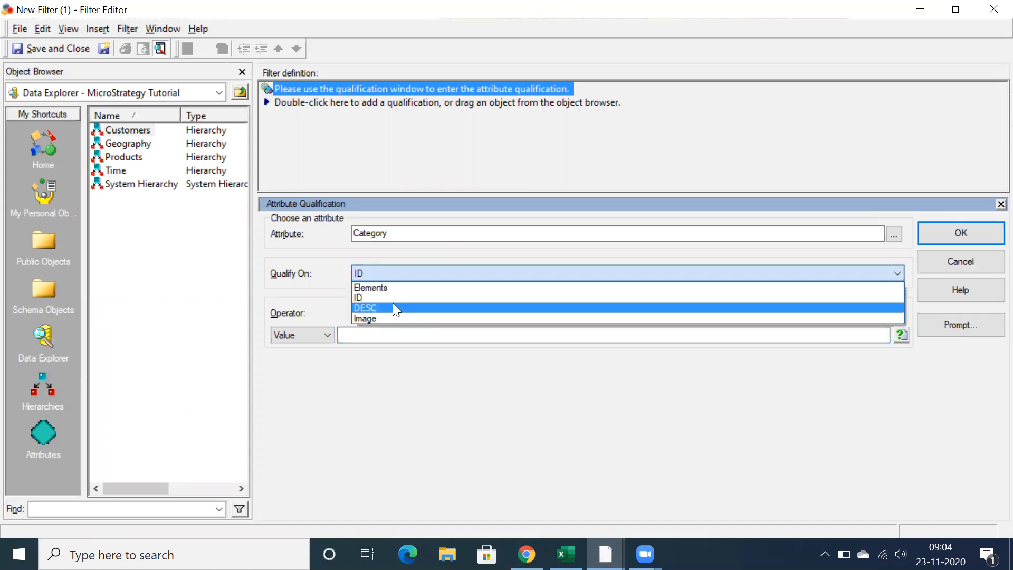
{"action": "left_click", "coordinate": [393, 306]}
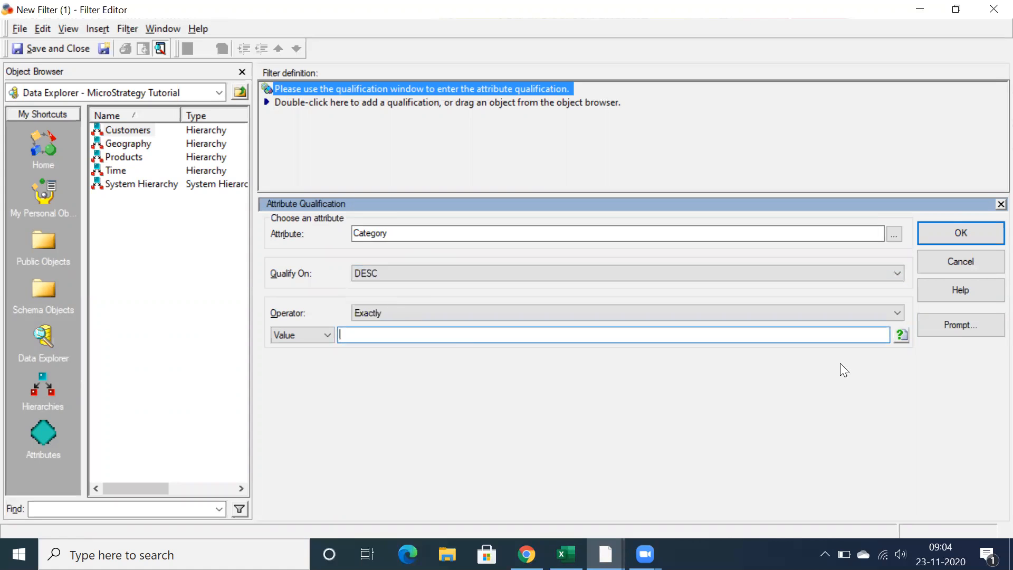
Generate a simple text prompt titled Category Value as the qualification's value, without a default answer
{"action": "left_click", "coordinate": [899, 337]}
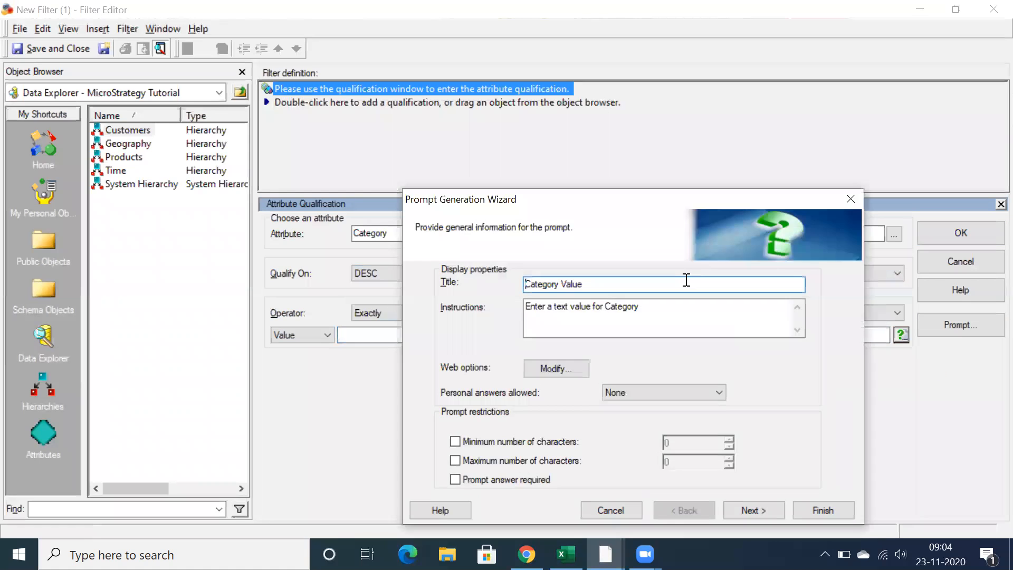
{"action": "left_click_drag", "start_coordinate": [560, 204], "coordinate": [417, 106]}
{"action": "left_click_drag", "start_coordinate": [508, 211], "coordinate": [369, 225]}
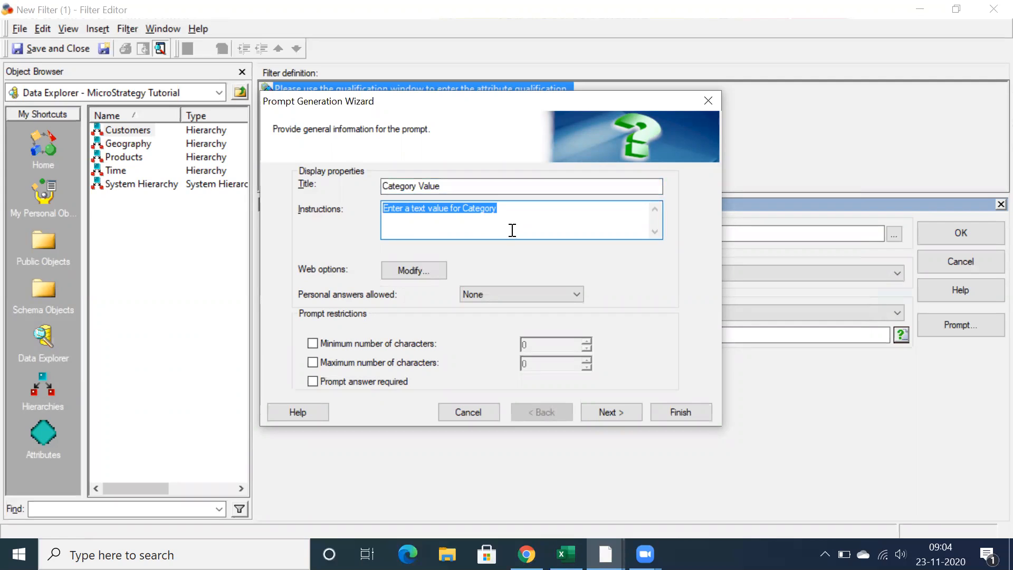
{"action": "left_click", "coordinate": [615, 415]}
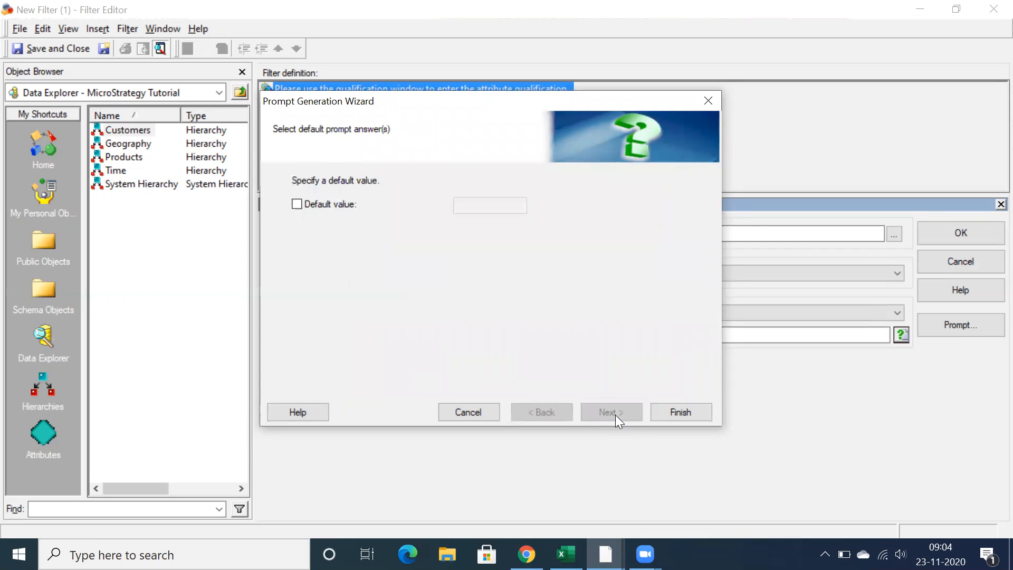
{"action": "left_click", "coordinate": [659, 416]}
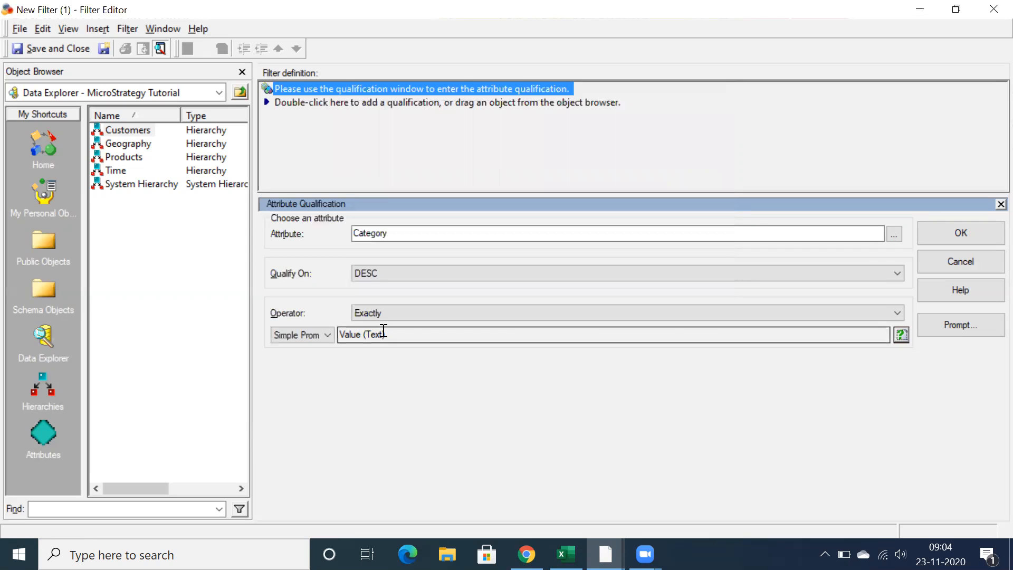
Review the text prompt assigned as the qualification's value and cancel the Category qualification
{"action": "left_click_drag", "start_coordinate": [399, 338], "coordinate": [353, 320]}
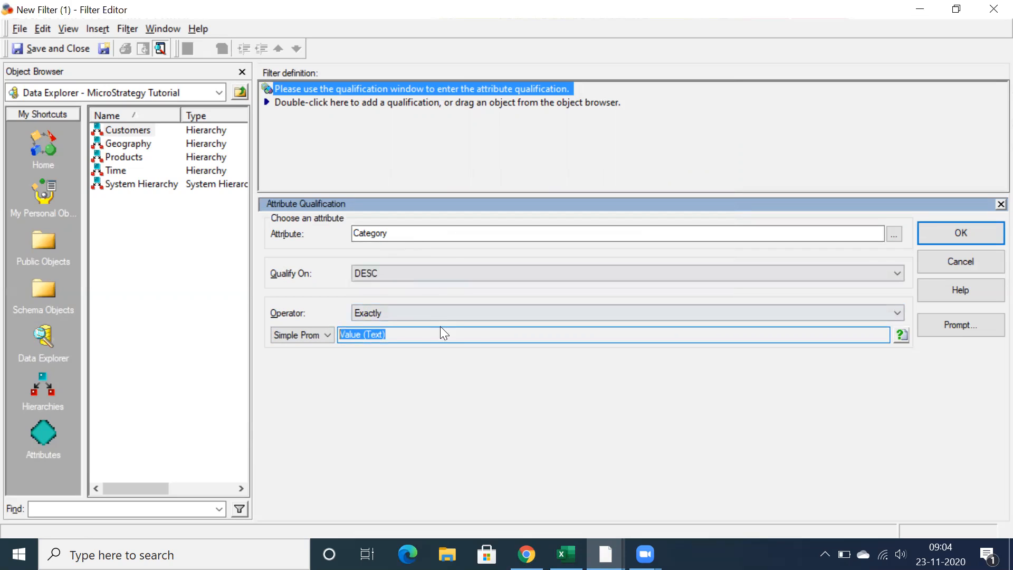
{"action": "left_click", "coordinate": [429, 339]}
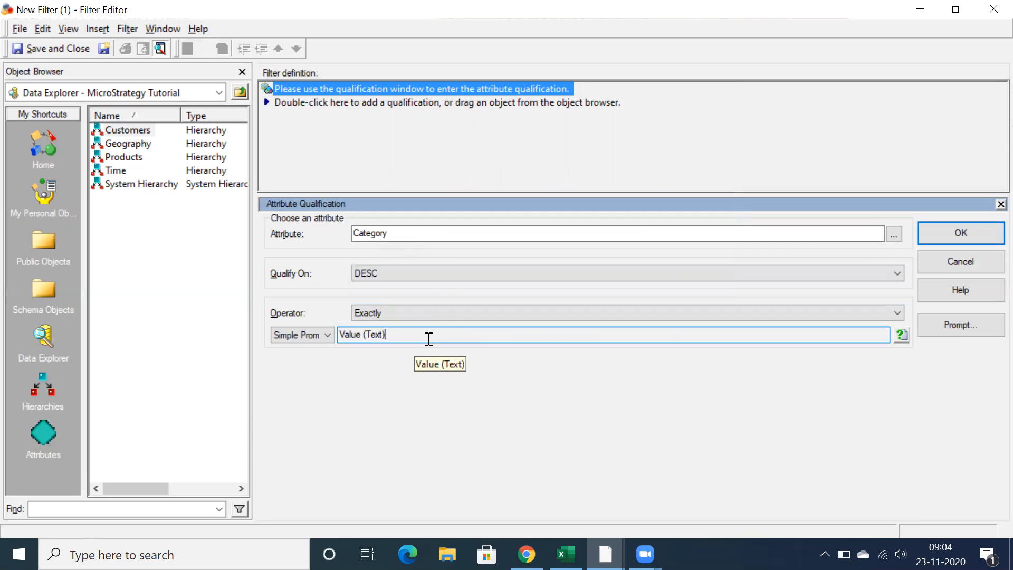
{"action": "left_click_drag", "start_coordinate": [429, 339], "coordinate": [309, 332]}
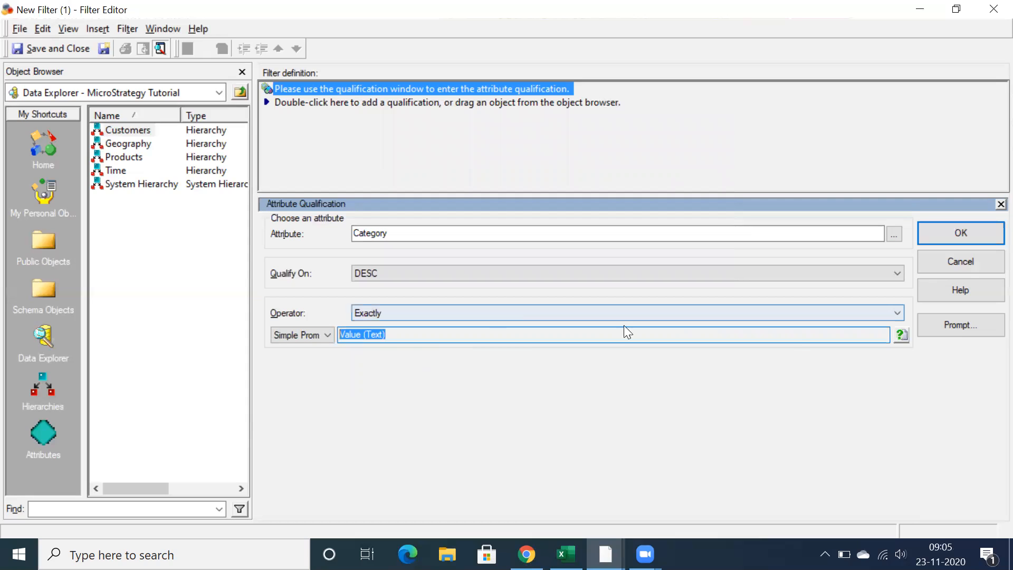
{"action": "left_click", "coordinate": [951, 265]}
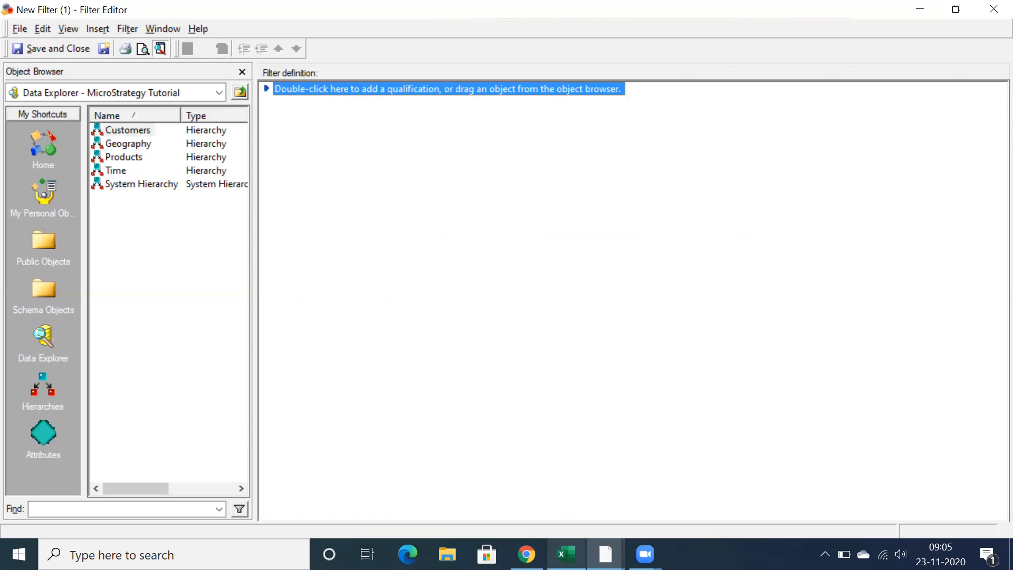
Switch to Excel and review the value prompt types listed in row 8
{"action": "left_click", "coordinate": [566, 555]}
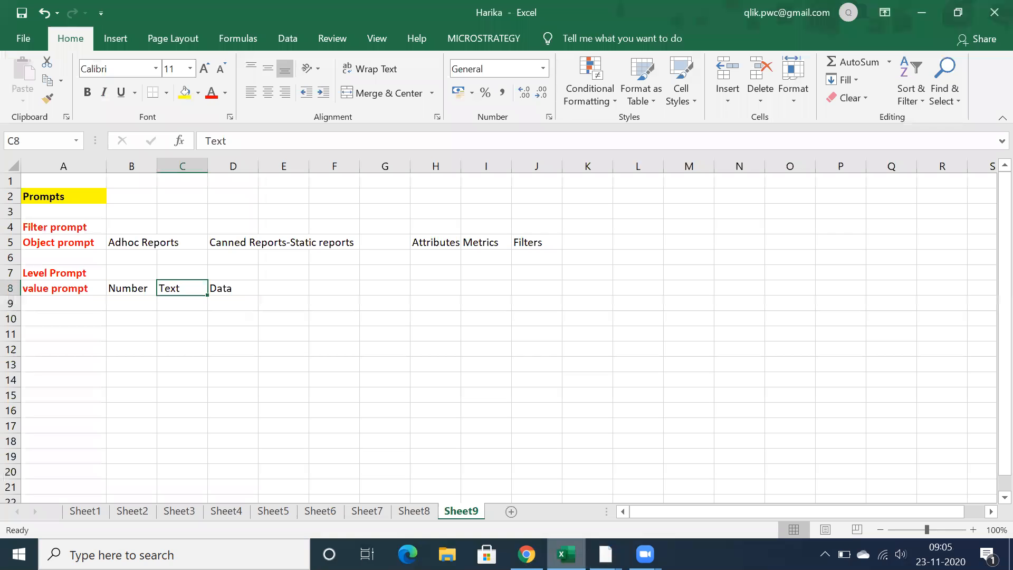
{"action": "left_click", "coordinate": [281, 285]}
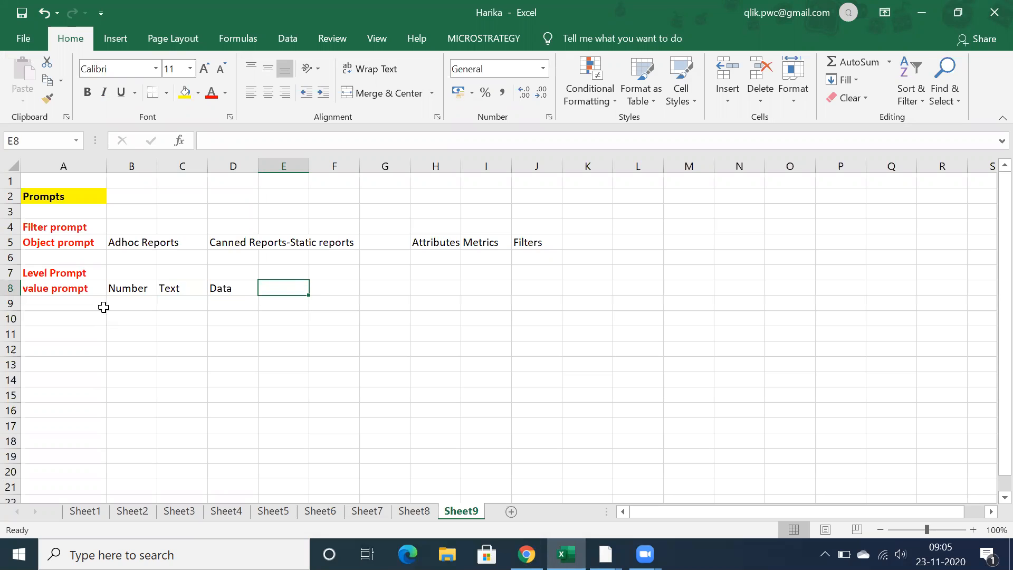
{"action": "left_click", "coordinate": [121, 287]}
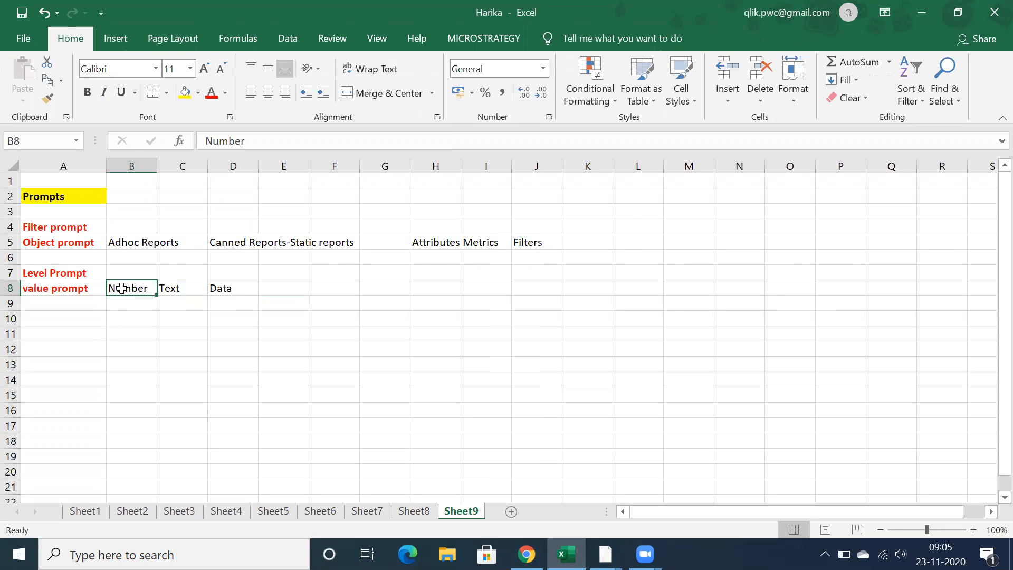
{"action": "left_click", "coordinate": [278, 288]}
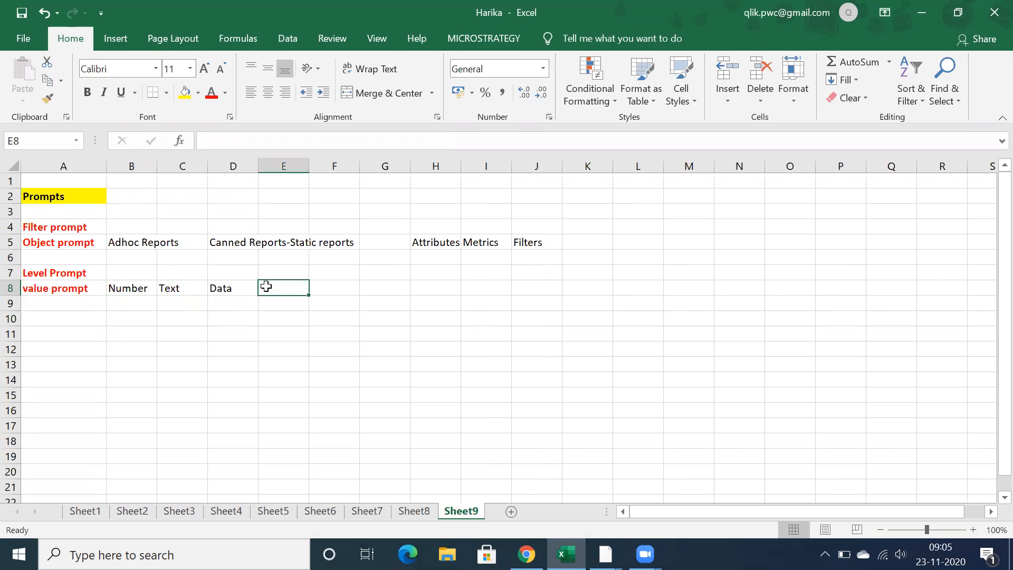